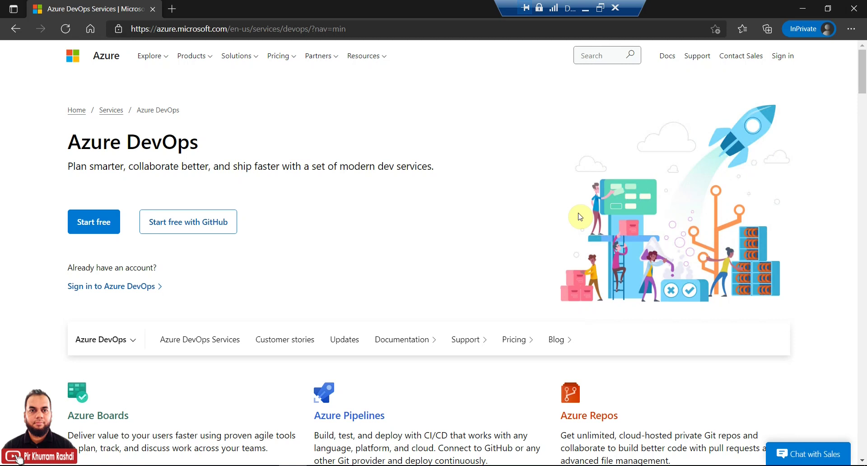
# Step: Go to dev.azure.com and choose to sign in to Azure DevOps
pyautogui.click(234, 29)
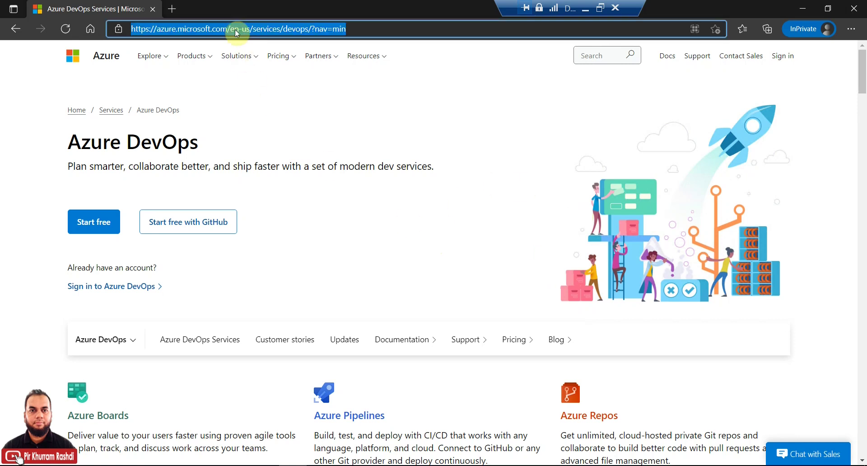
pyautogui.write('de')
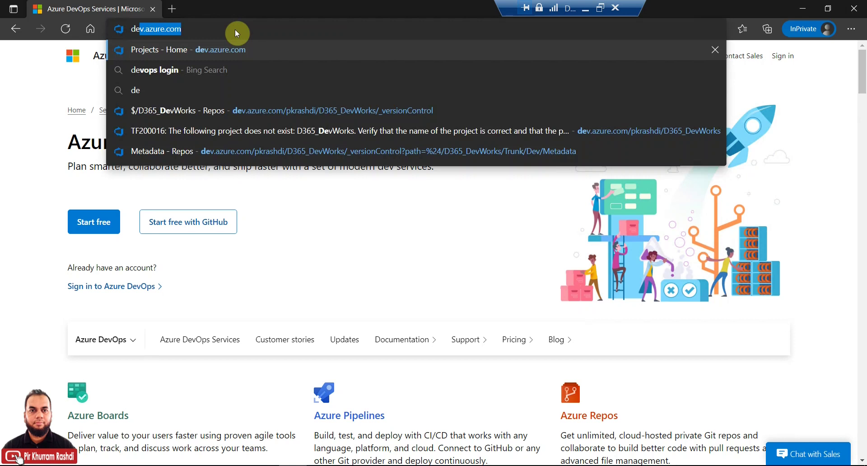
pyautogui.press('Return')
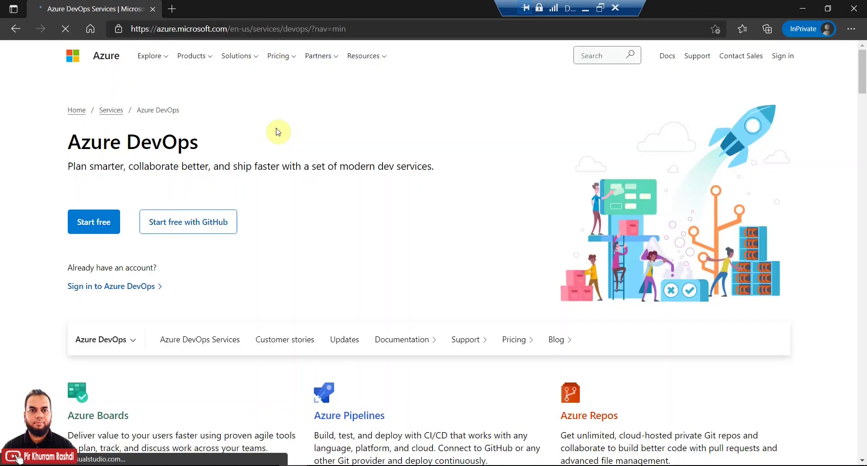
pyautogui.click(99, 223)
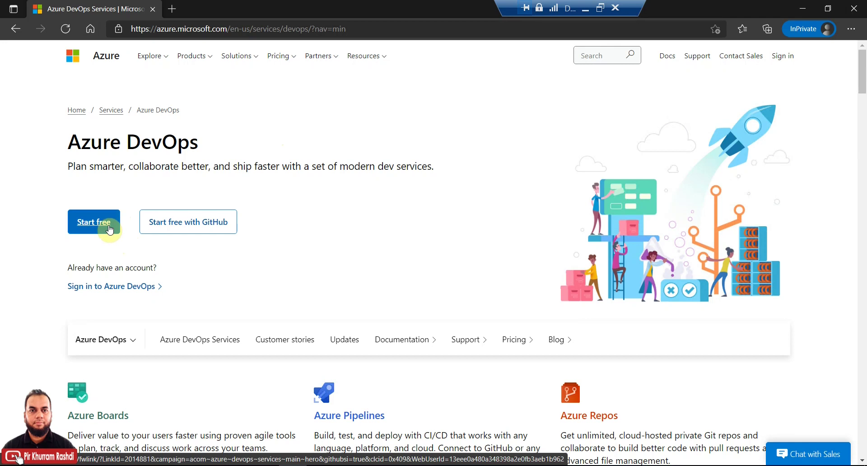
pyautogui.click(116, 290)
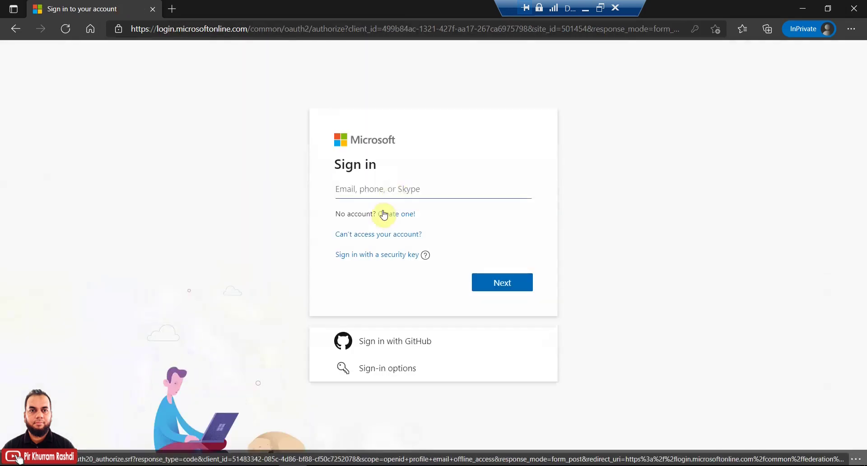
# Step: Sign in with the saved Microsoft account and stay signed in without being asked again
pyautogui.click(393, 188)
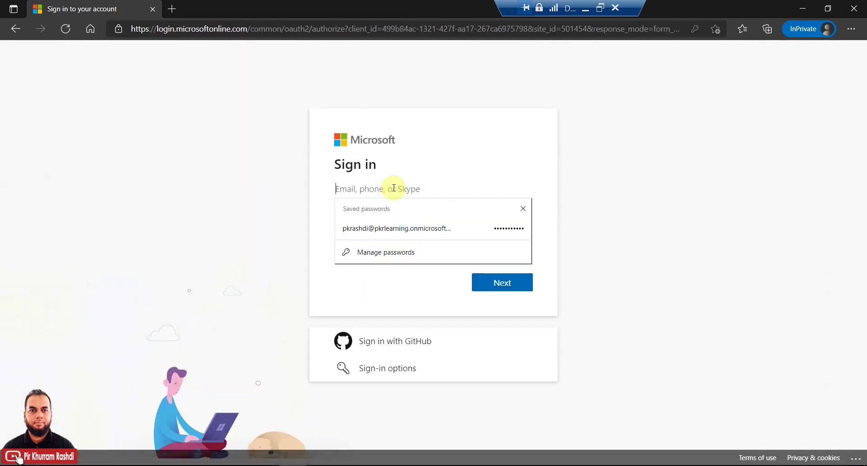
pyautogui.click(396, 228)
pyautogui.click(499, 289)
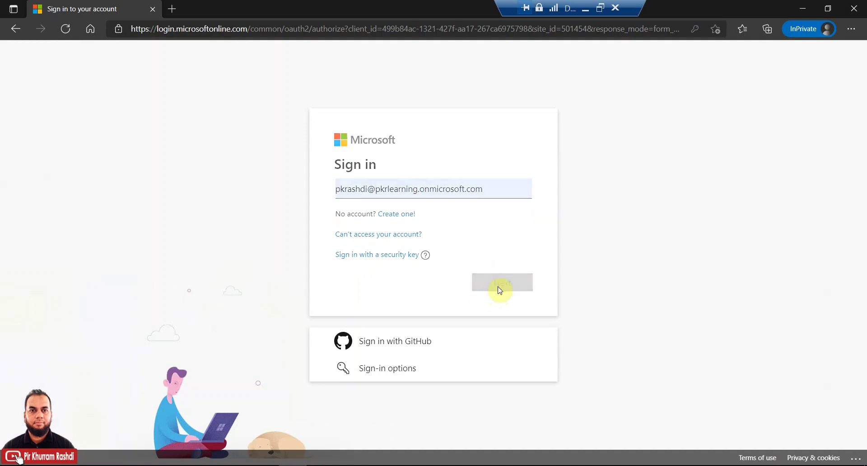
pyautogui.click(503, 306)
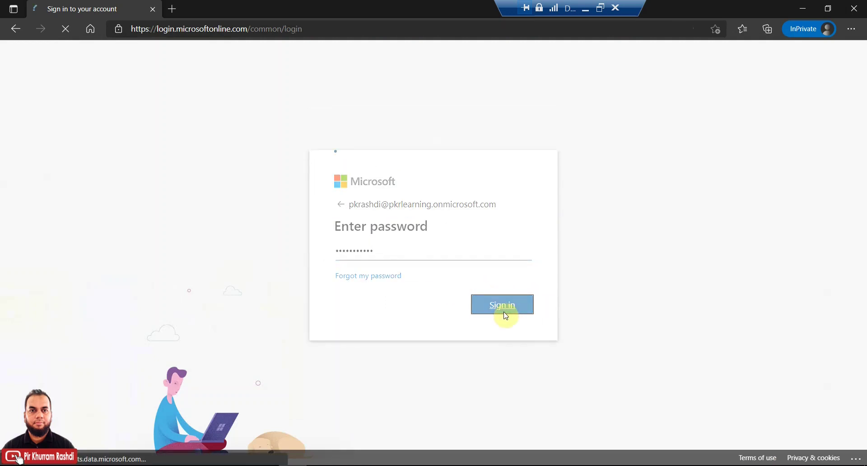
pyautogui.click(420, 284)
pyautogui.click(502, 317)
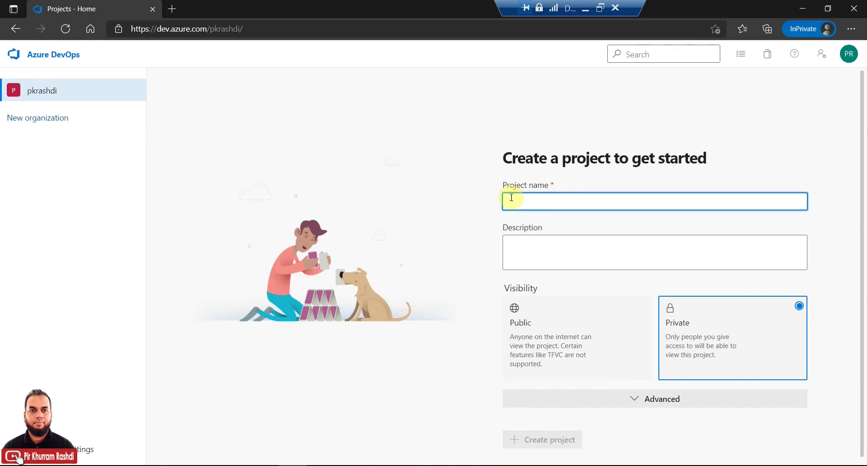
# Step: Name the new project 'D365-Development' with description 'The project for Dynamics 365 Development'
pyautogui.write('D365')
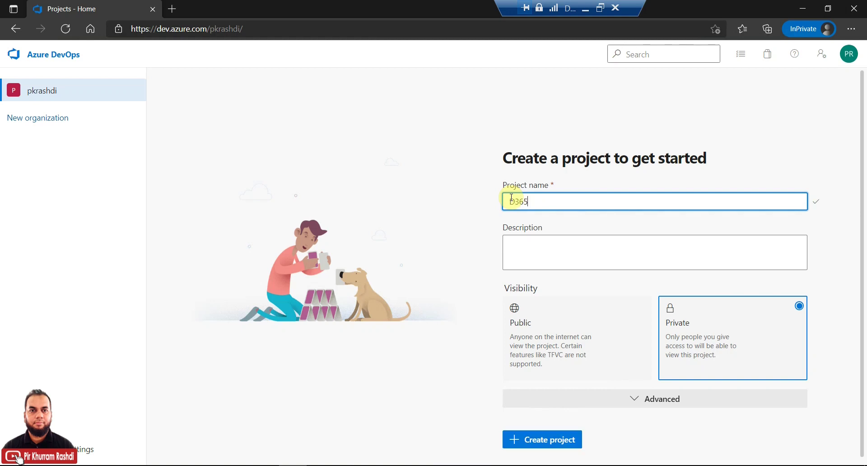
pyautogui.write('-Development')
pyautogui.press('Tab')
pyautogui.write('The ')
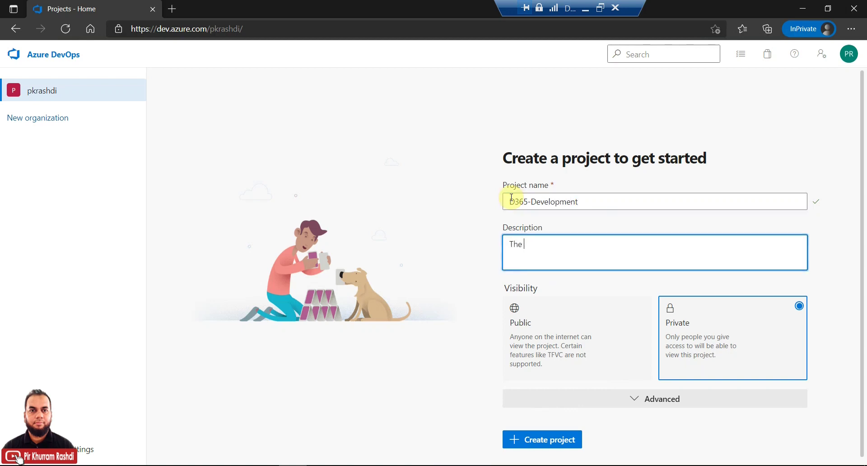
pyautogui.write('project for Dynamics 365 Development')
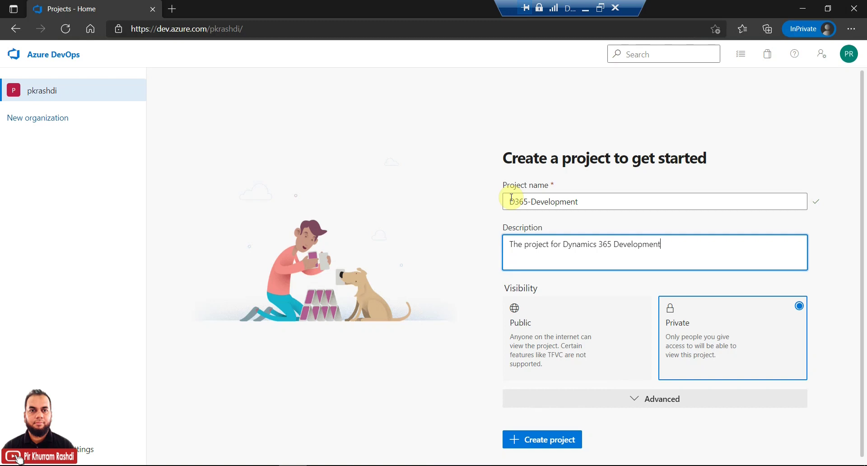
pyautogui.scroll(-1, 511, 198)
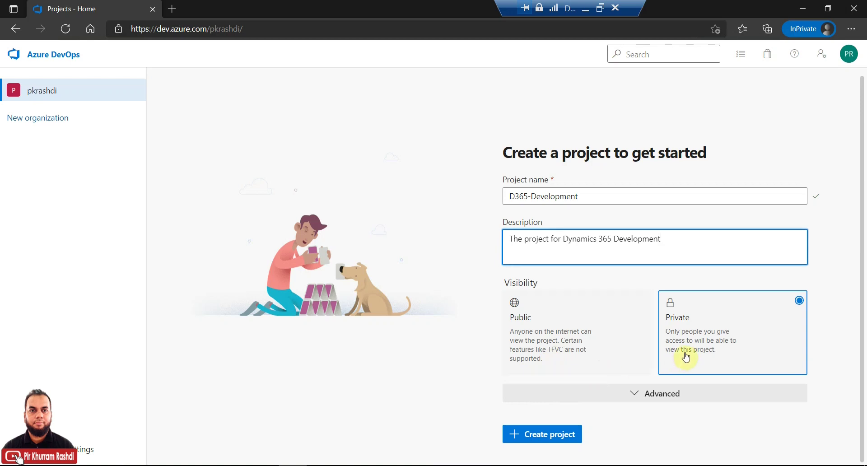
# Step: Create the project using Team Foundation Version Control and the Agile work item process
pyautogui.click(635, 395)
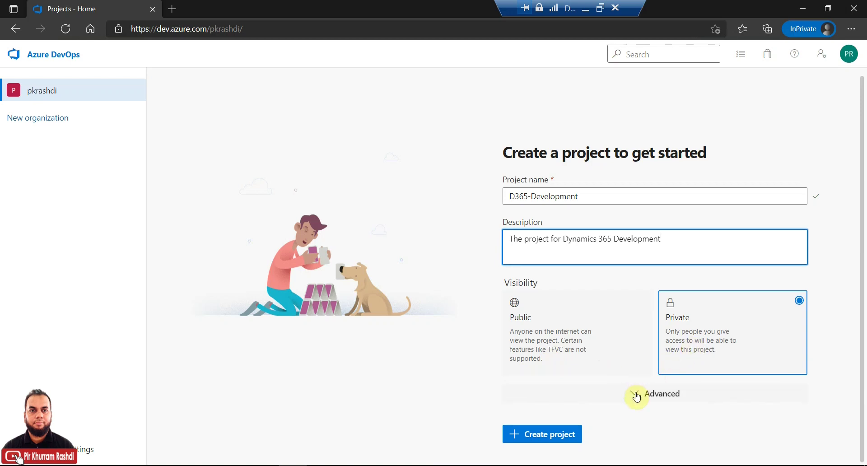
pyautogui.click(635, 396)
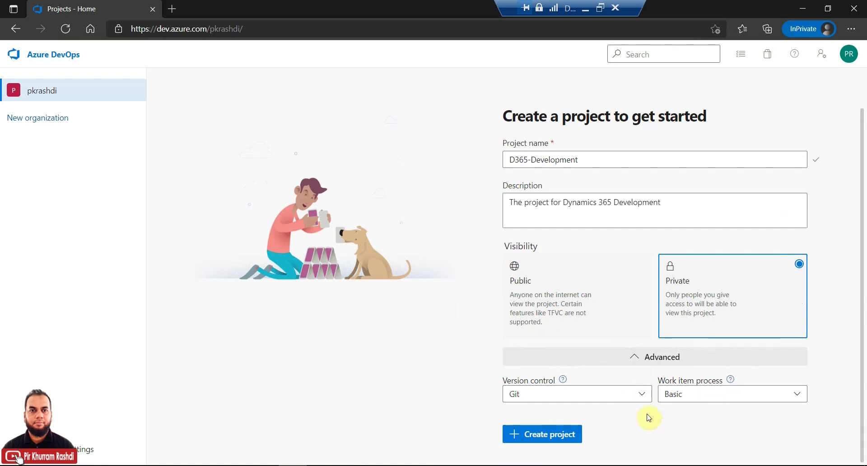
pyautogui.click(641, 396)
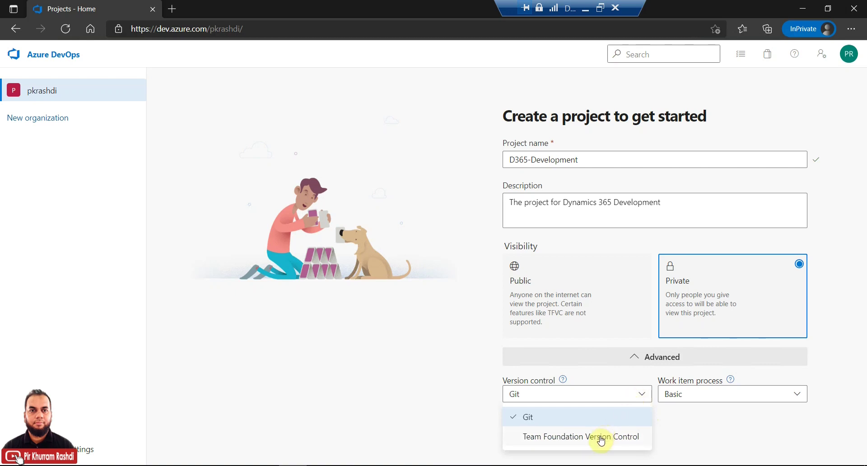
pyautogui.click(600, 440)
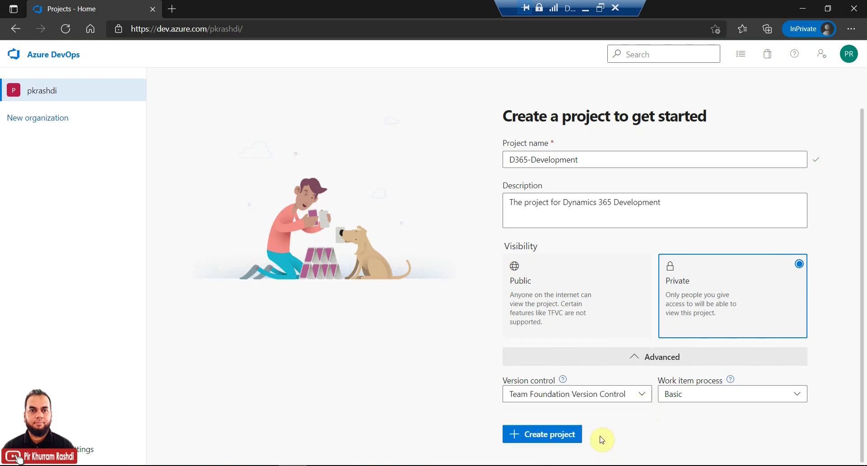
pyautogui.click(741, 397)
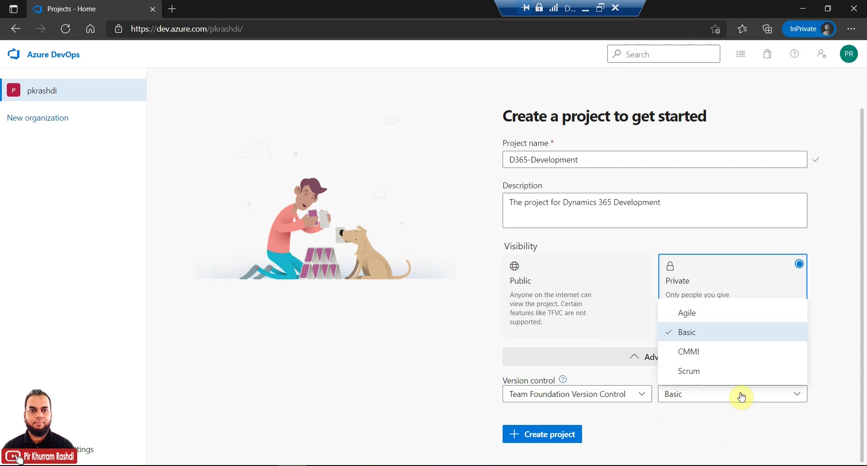
pyautogui.click(701, 312)
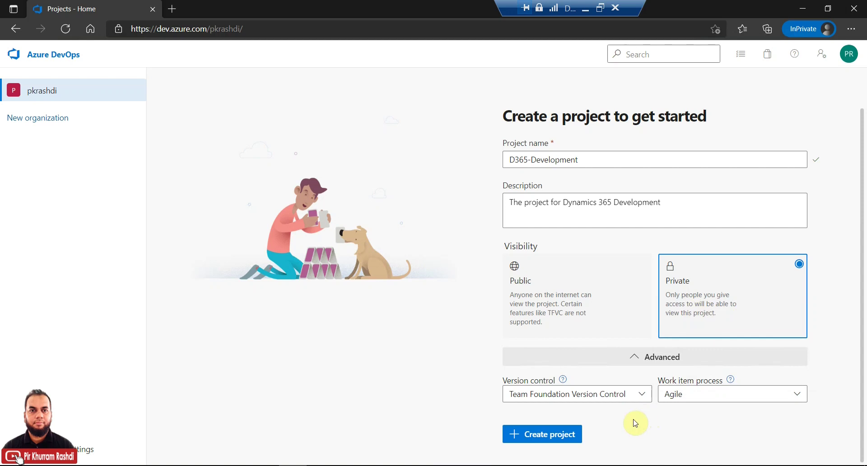
pyautogui.click(566, 434)
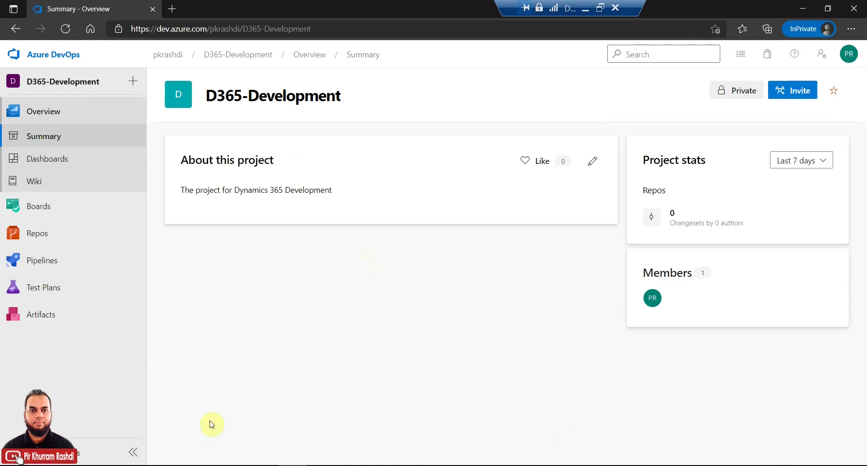
# Step: Browse the project's Dashboards and Summary pages
pyautogui.click(81, 167)
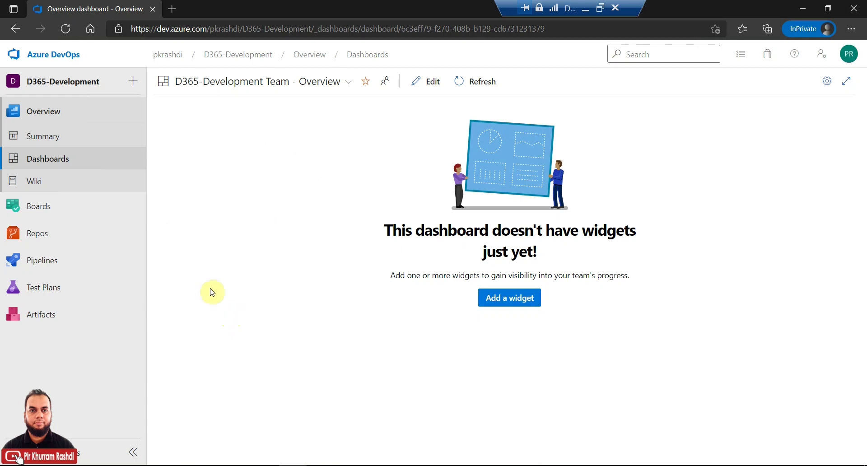
pyautogui.click(90, 141)
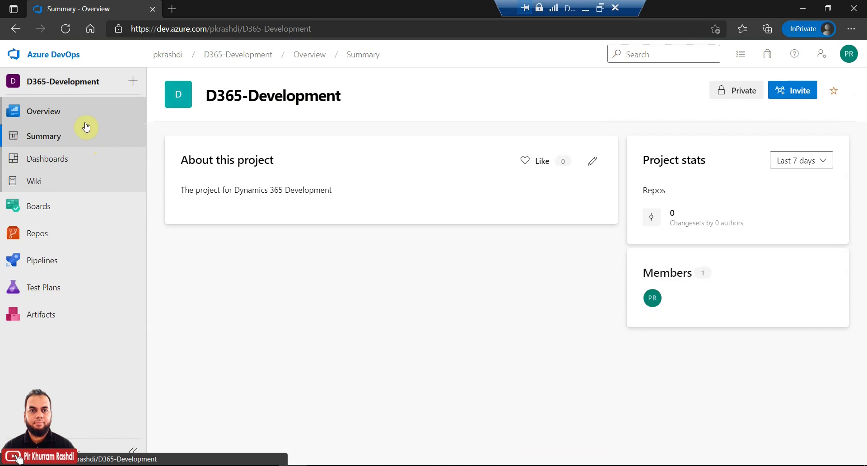
pyautogui.click(86, 127)
# Step: Check which work item types are available under Boards > Work items
pyautogui.click(78, 208)
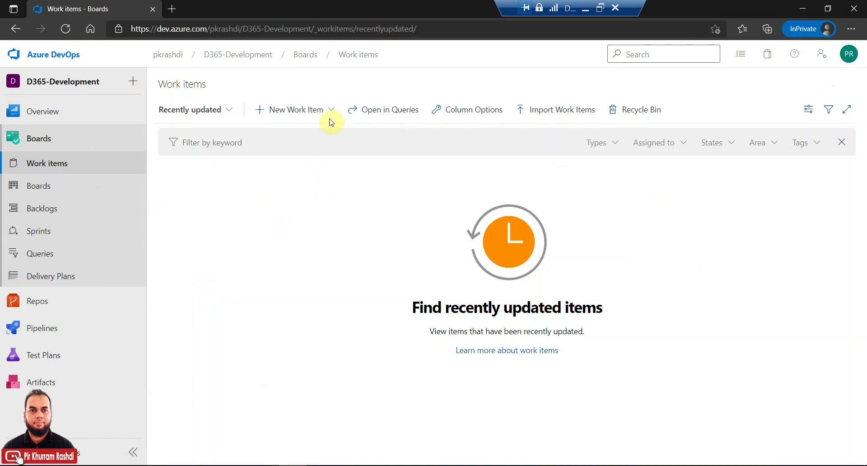
pyautogui.click(333, 114)
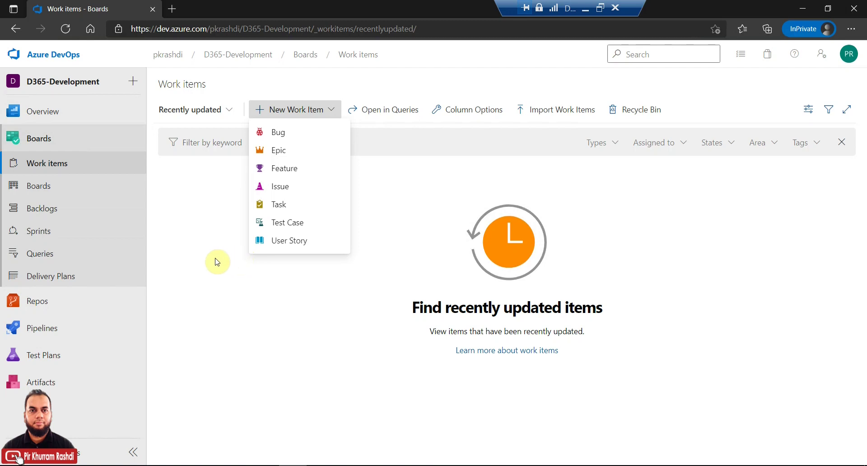
pyautogui.click(89, 142)
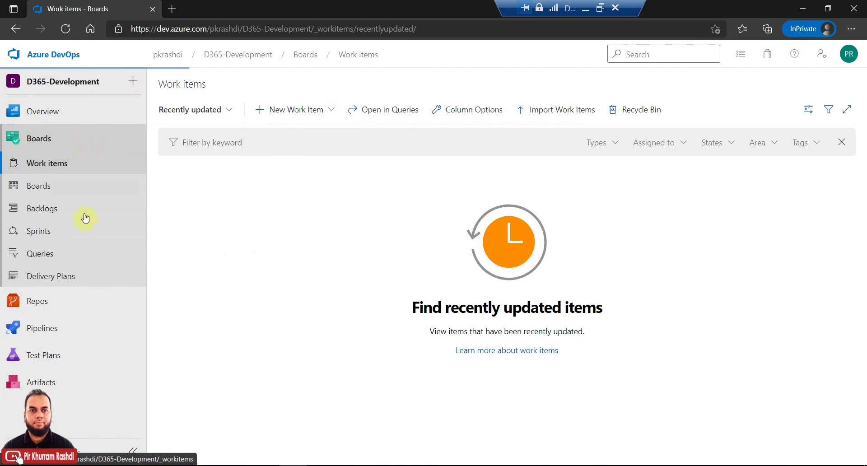
pyautogui.click(59, 303)
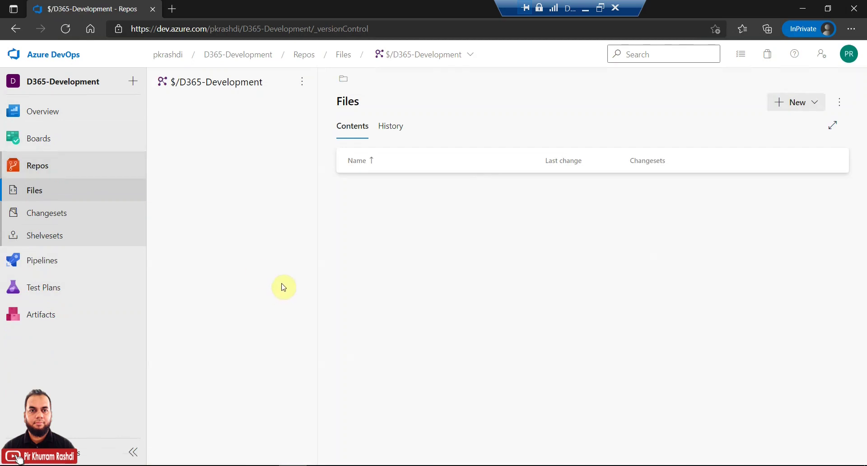
# Step: Open Repos > Files, glance at the user settings menu, and show the New item options
pyautogui.click(78, 194)
pyautogui.click(821, 54)
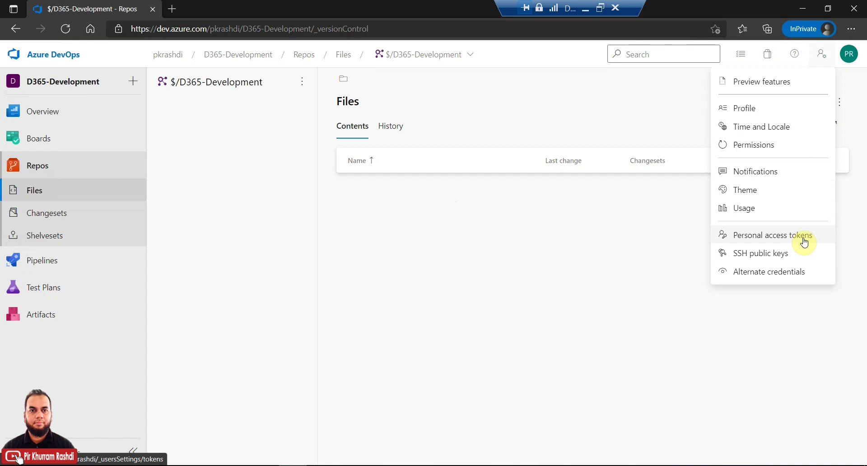
pyautogui.click(605, 268)
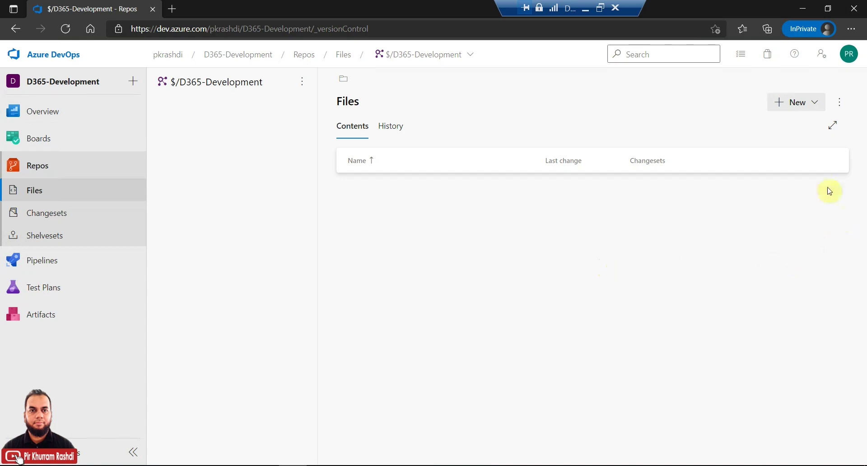
pyautogui.click(815, 107)
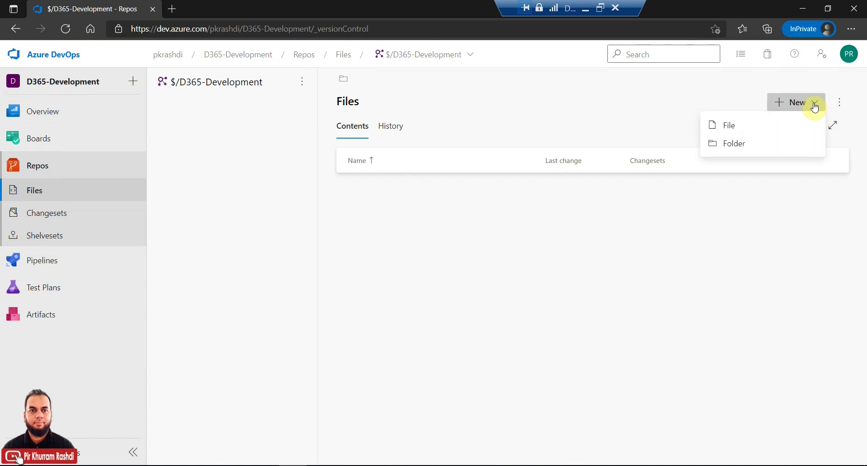
# Step: Create and check in a Trunk folder, then a Main folder inside it
pyautogui.click(785, 144)
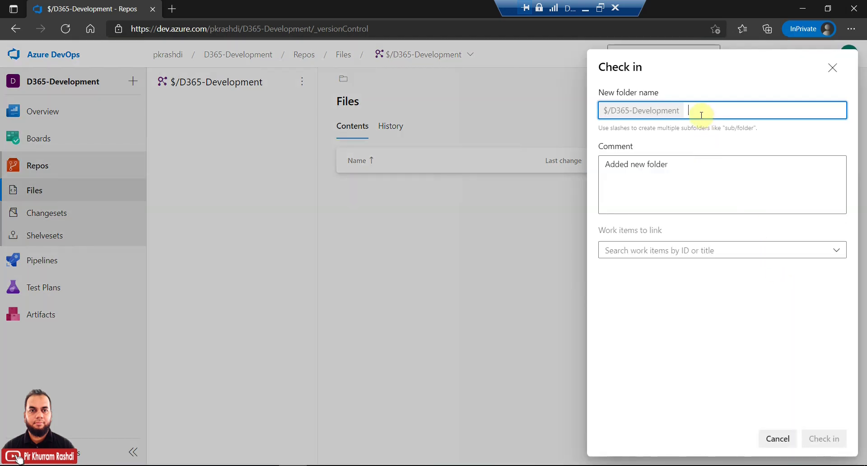
pyautogui.write('Trunk')
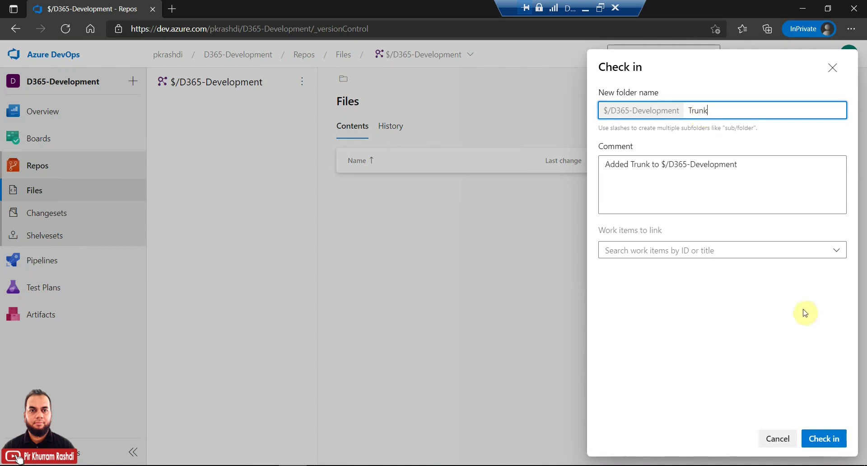
pyautogui.click(823, 437)
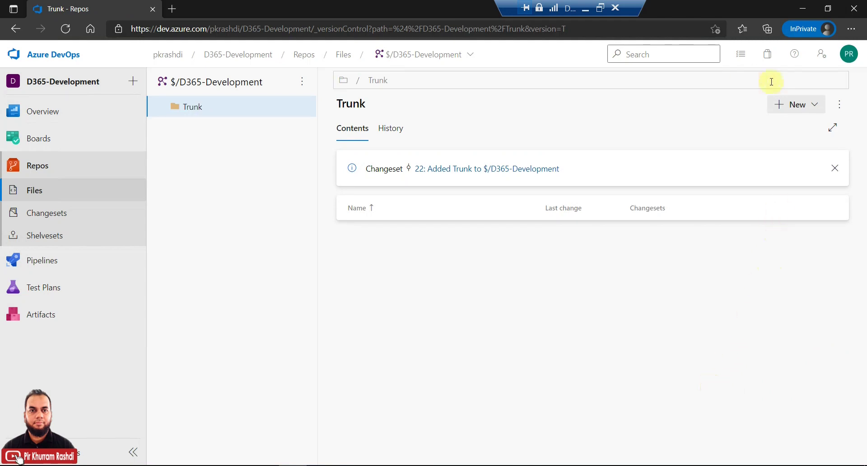
pyautogui.click(816, 108)
pyautogui.click(773, 146)
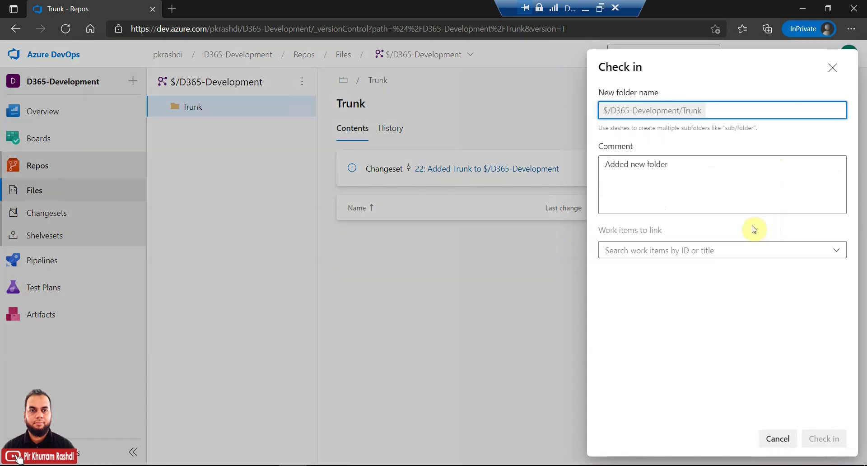
pyautogui.write('Main')
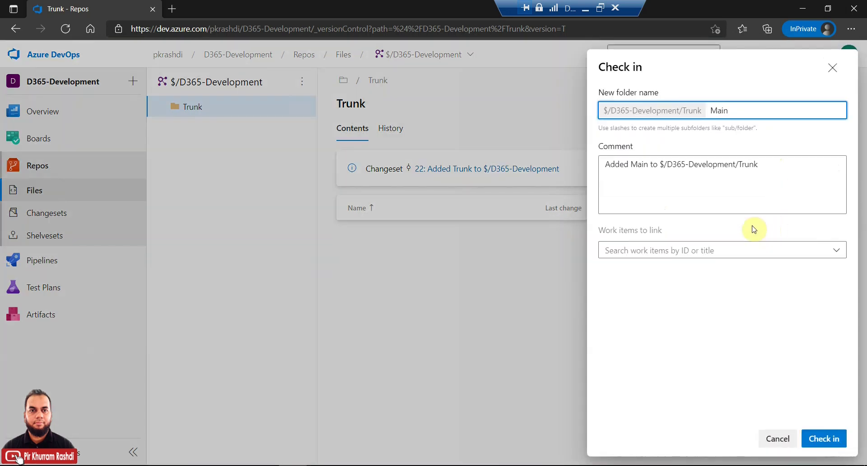
pyautogui.click(825, 438)
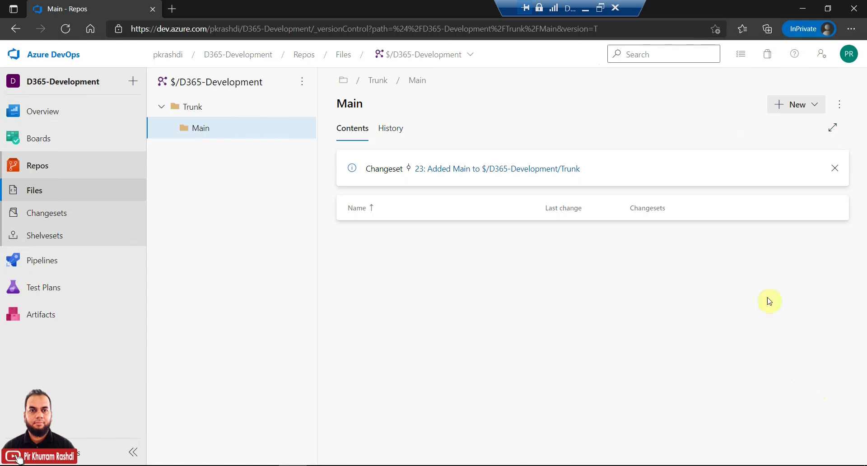
# Step: Create and check in Metadata and Projects folders inside Main
pyautogui.click(816, 105)
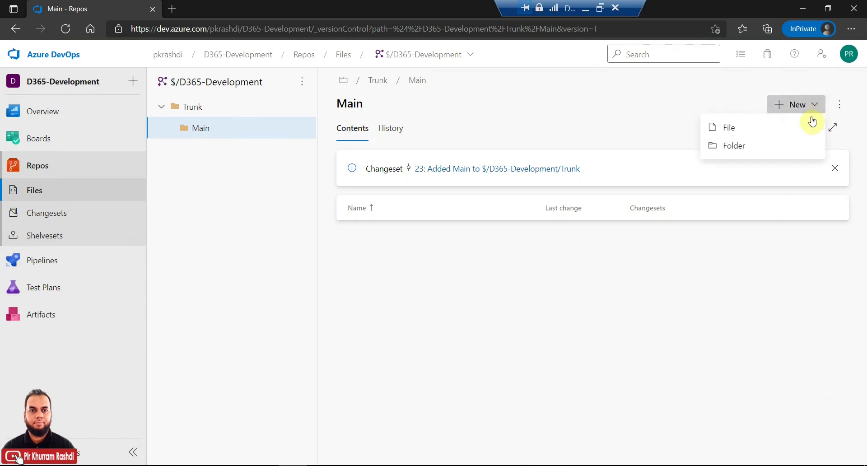
pyautogui.click(791, 147)
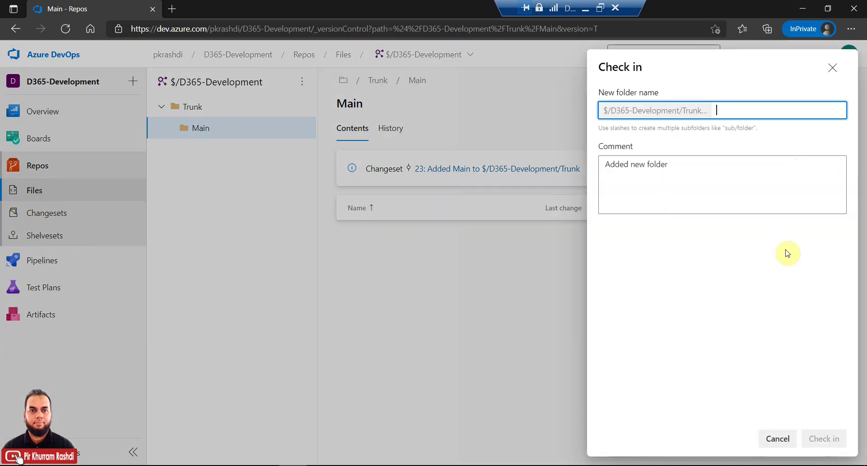
pyautogui.write('M')
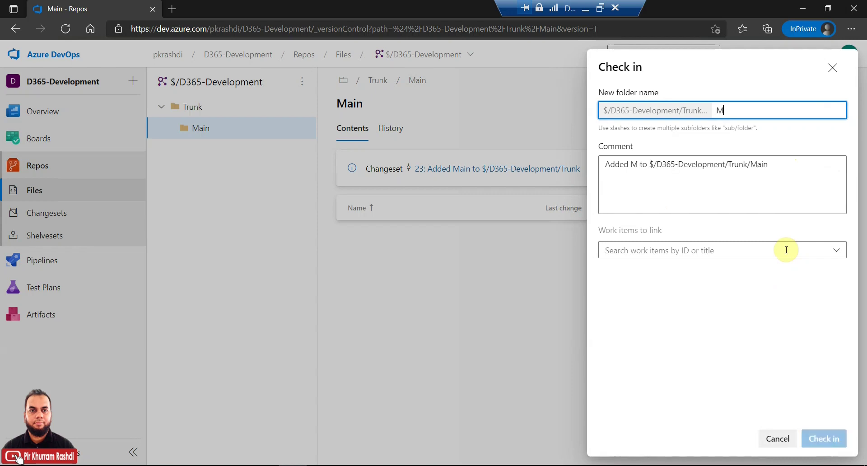
pyautogui.write('etadata')
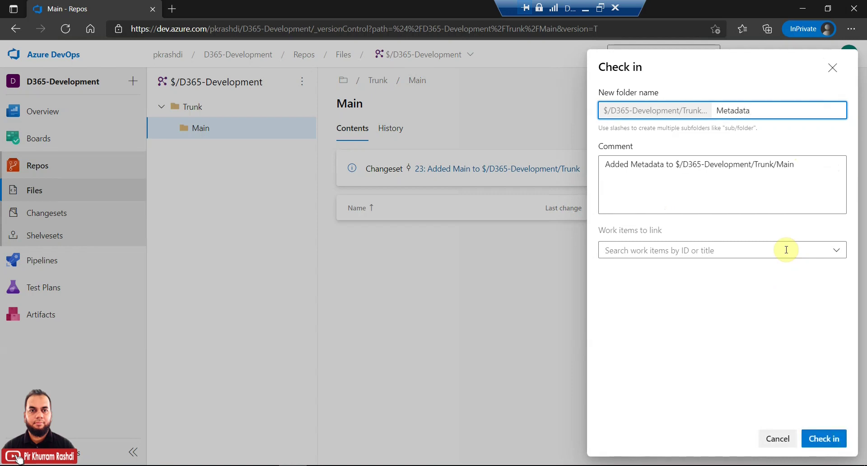
pyautogui.click(826, 438)
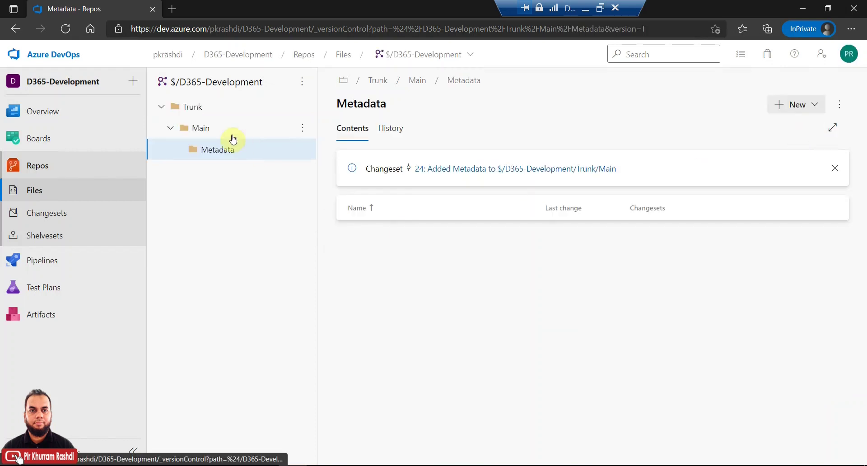
pyautogui.click(218, 134)
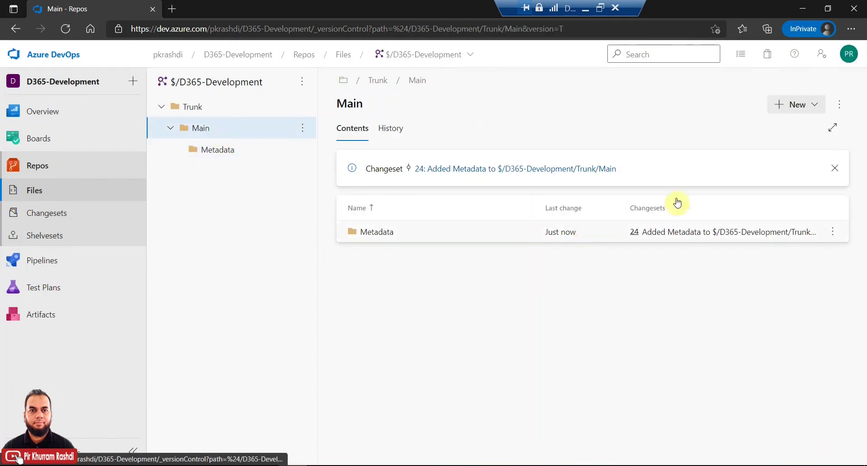
pyautogui.click(815, 105)
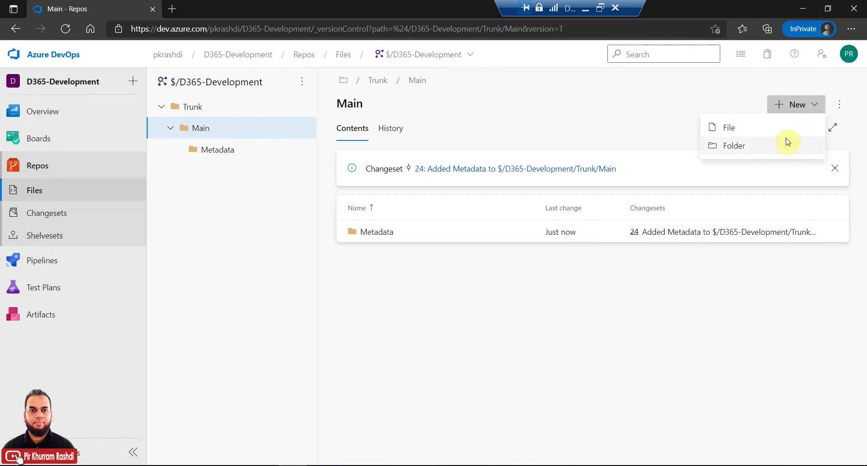
pyautogui.click(787, 143)
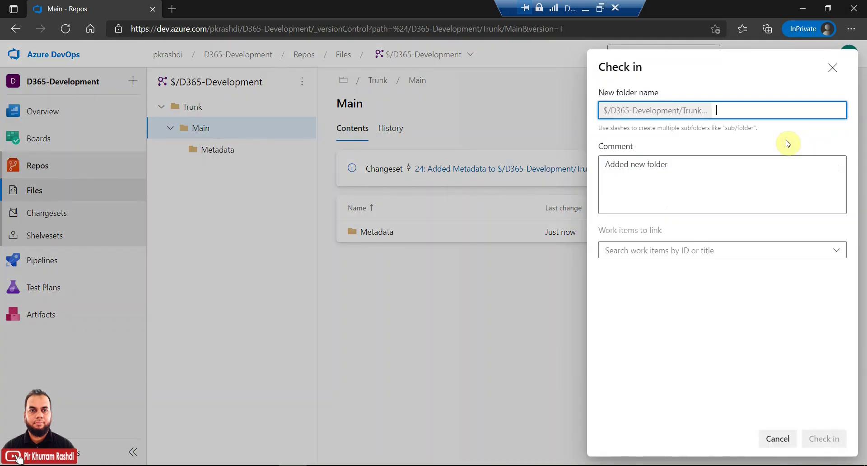
pyautogui.write('Projects')
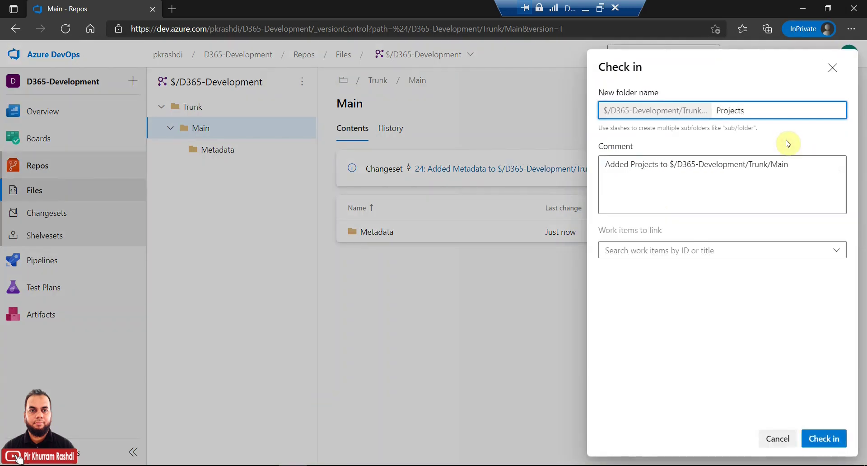
pyautogui.click(827, 438)
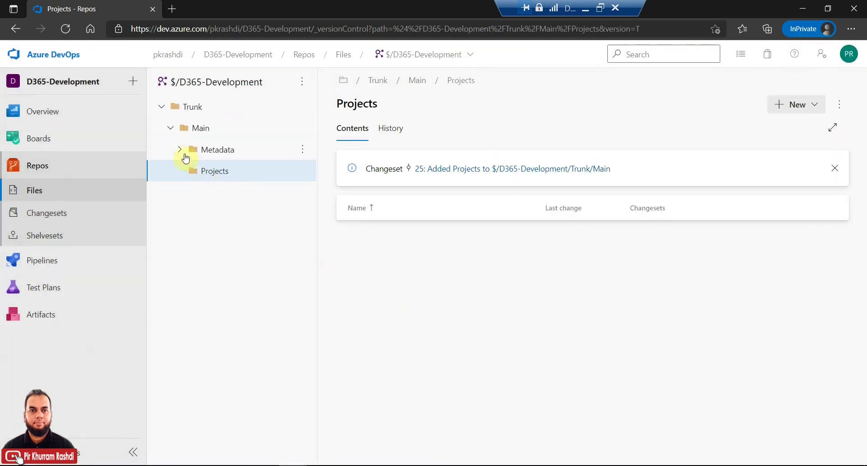
pyautogui.click(204, 150)
# Step: Browse the Trunk, Main, Metadata and Projects folders, then minimize the browser
pyautogui.click(209, 171)
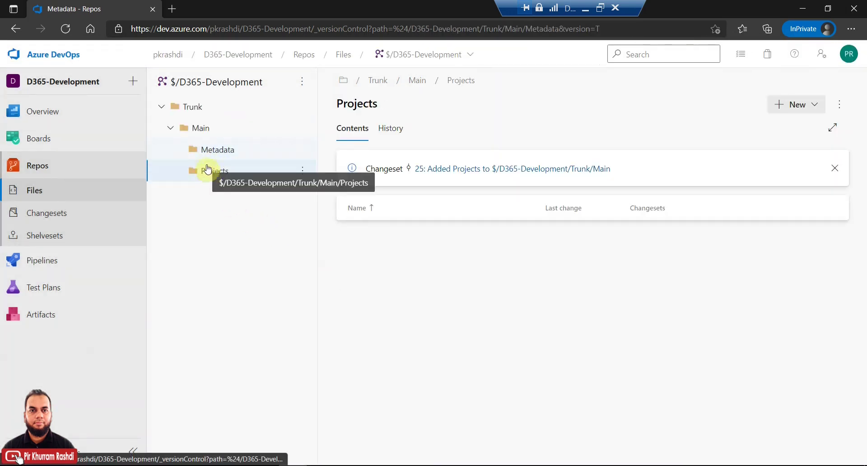
pyautogui.click(201, 130)
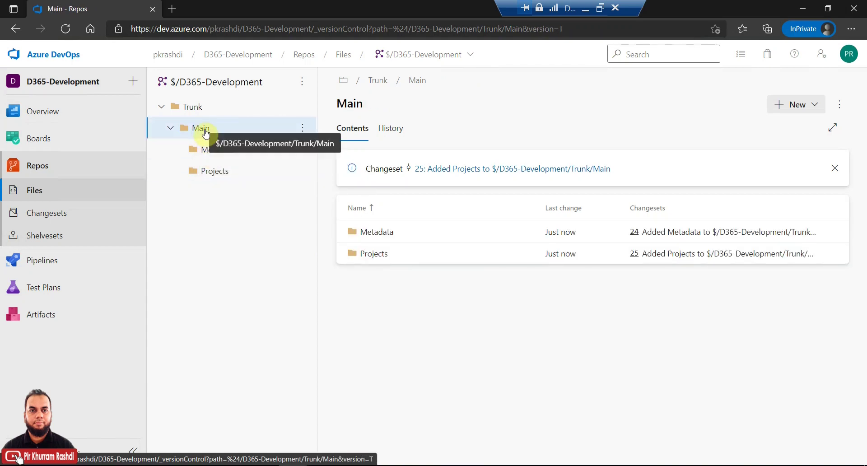
pyautogui.click(200, 108)
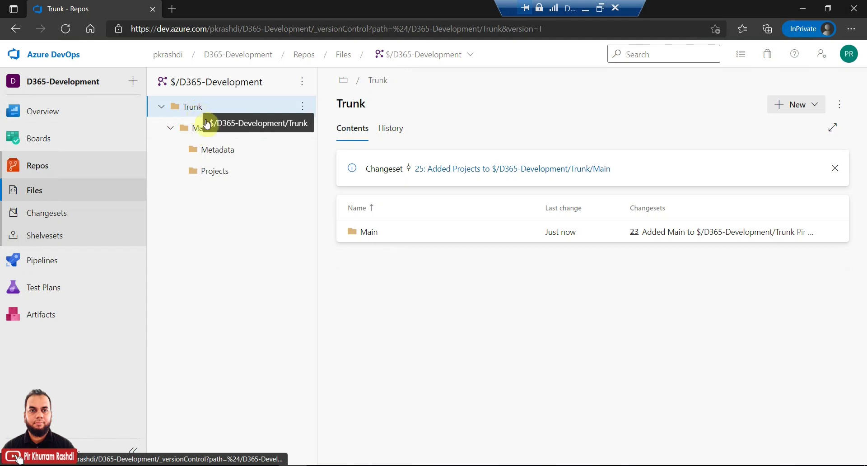
pyautogui.click(197, 132)
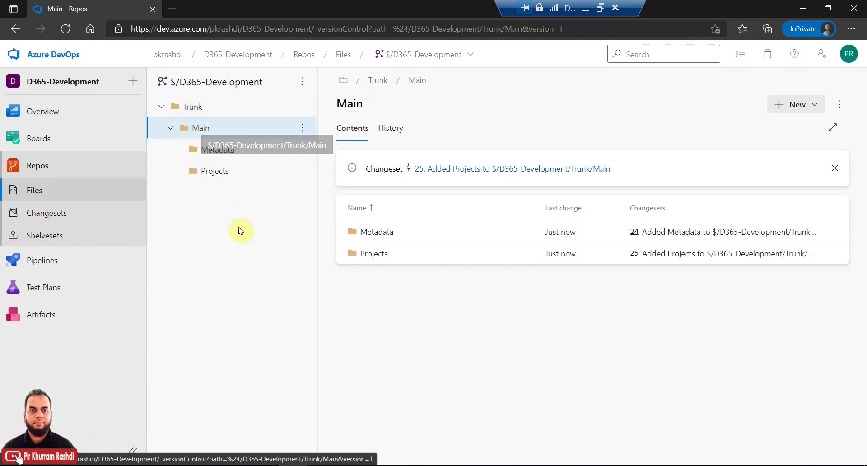
pyautogui.click(231, 151)
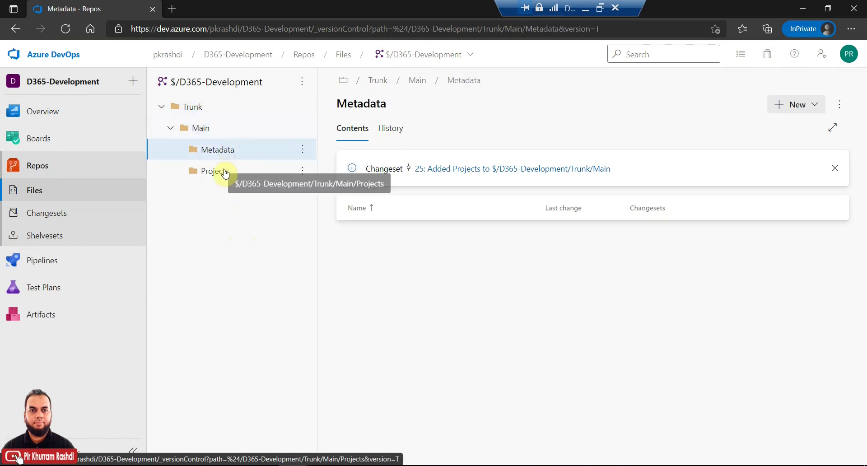
pyautogui.click(226, 172)
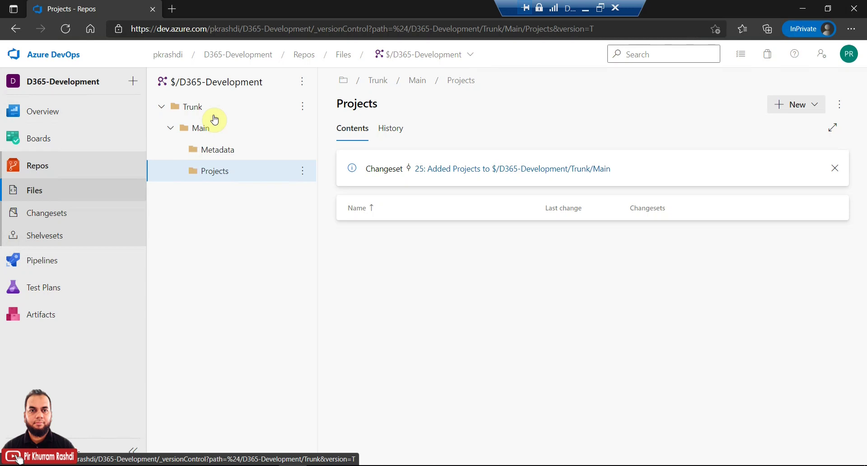
pyautogui.click(197, 130)
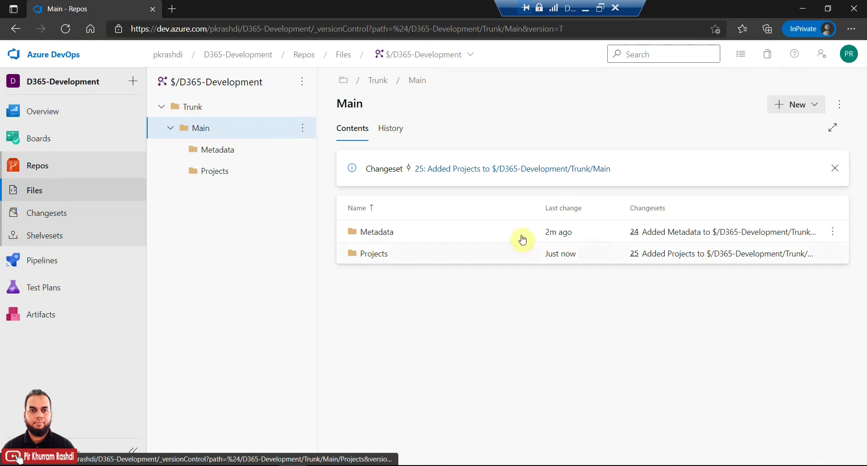
pyautogui.click(802, 9)
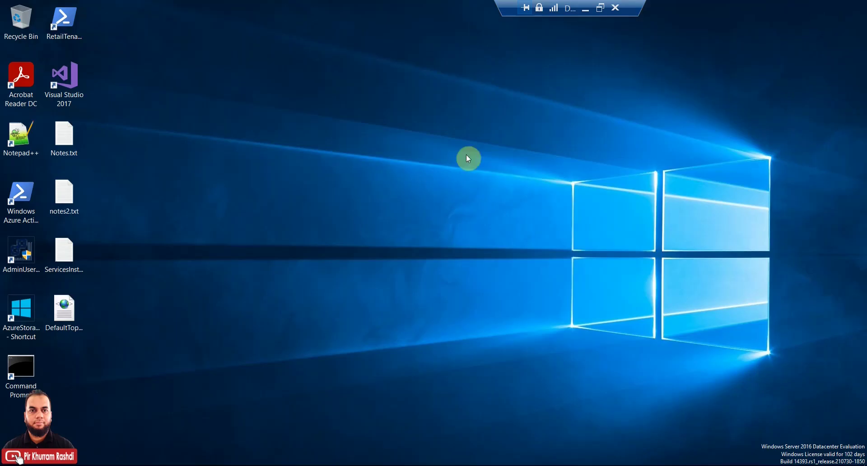
# Step: Launch Visual Studio 2017, close the Start Page and resize the side panels
pyautogui.doubleClick(77, 79)
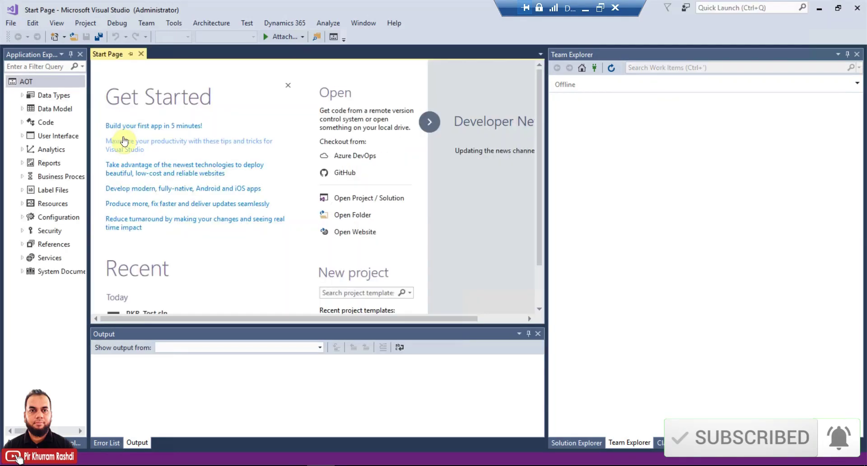
pyautogui.click(141, 54)
pyautogui.moveTo(87, 123); pyautogui.dragTo(148, 110)
pyautogui.moveTo(546, 176); pyautogui.dragTo(614, 176)
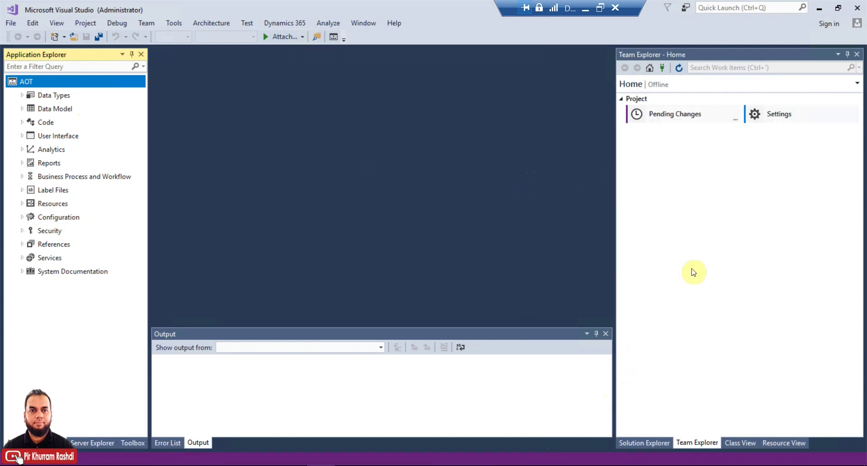
# Step: Open Team Explorer's Manage Connections and start connecting to an Azure DevOps project
pyautogui.click(698, 447)
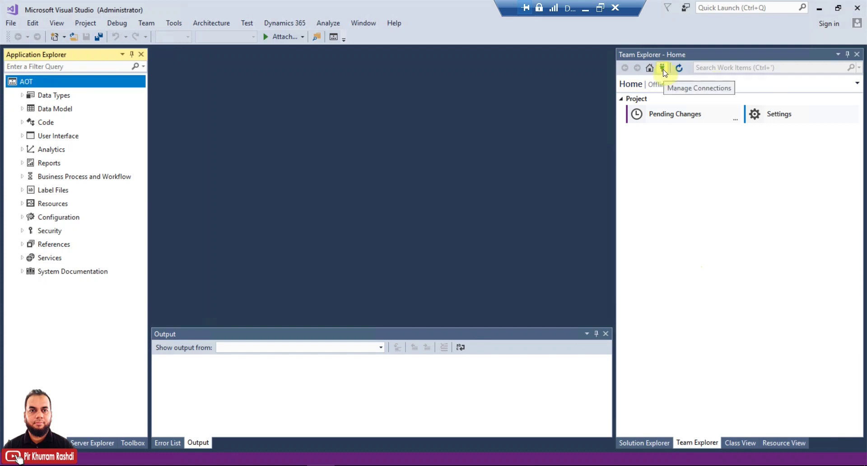
pyautogui.click(695, 445)
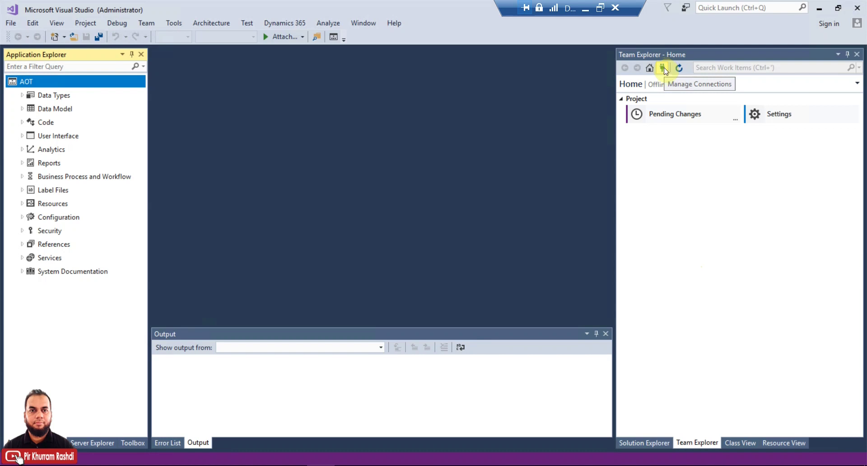
pyautogui.click(663, 68)
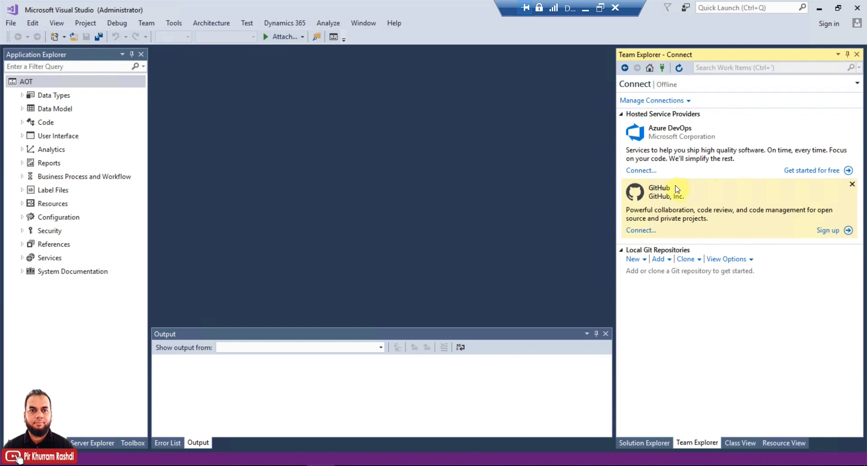
pyautogui.click(641, 171)
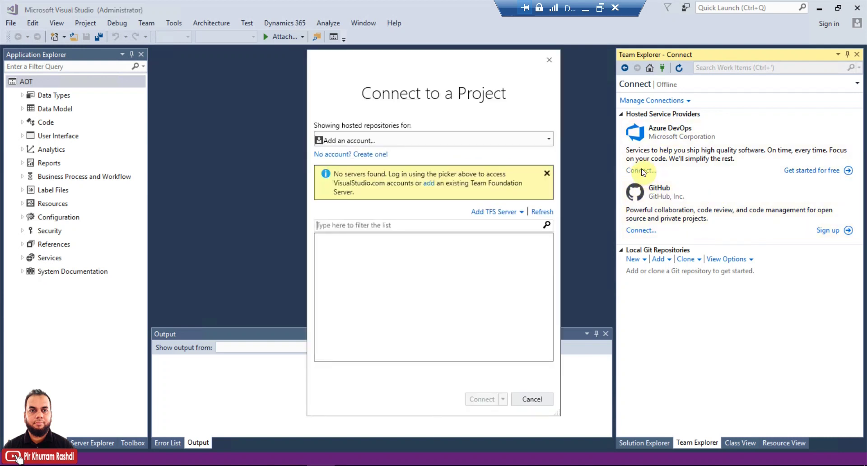
# Step: Add a new account and sign in with its e-mail and password
pyautogui.click(492, 142)
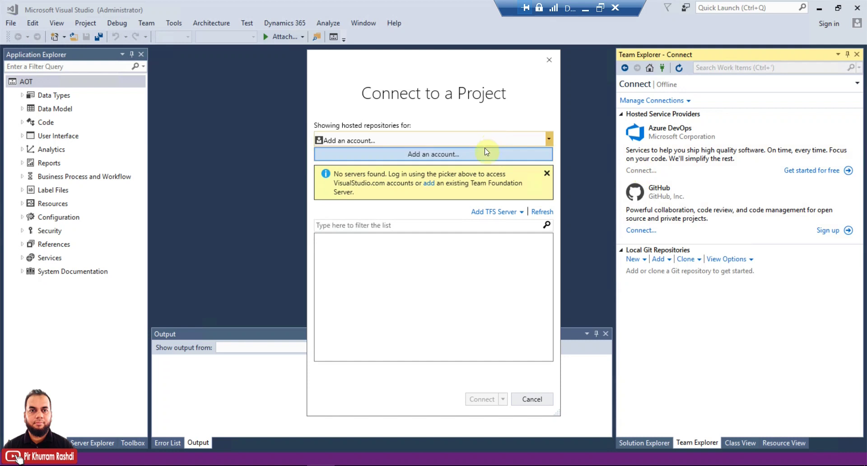
pyautogui.click(449, 155)
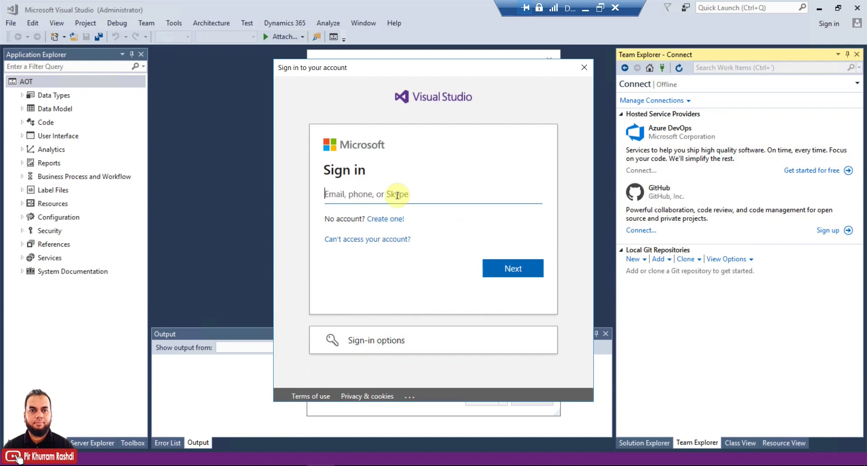
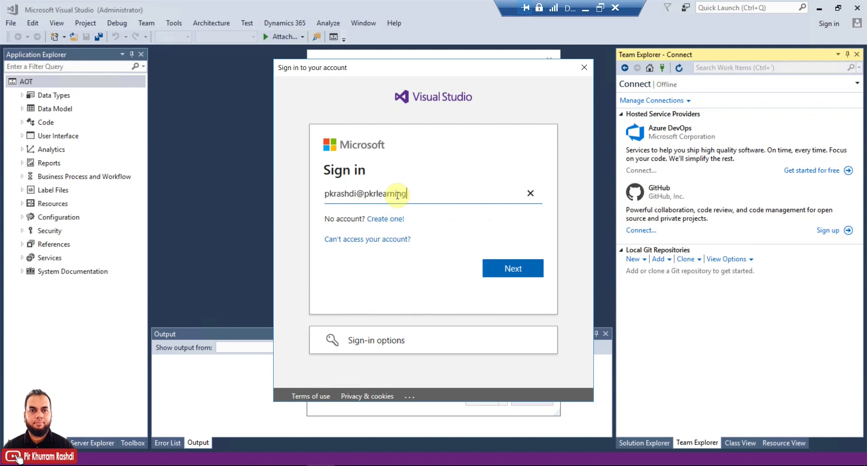
pyautogui.press('Return')
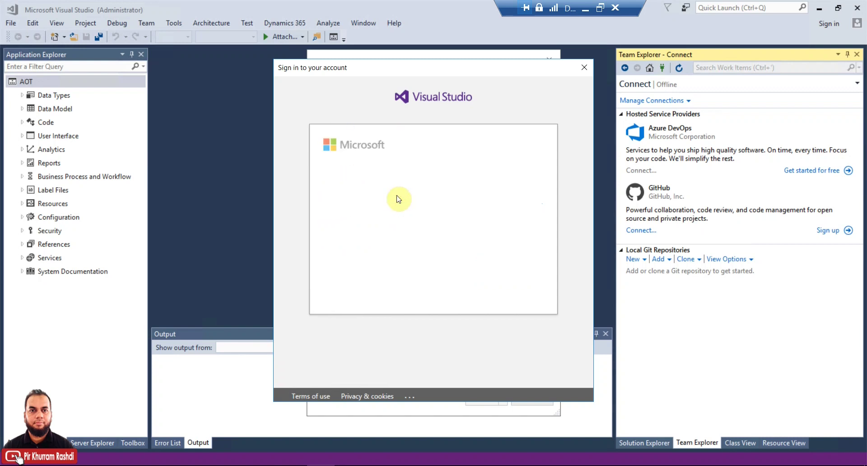
pyautogui.write('*******')
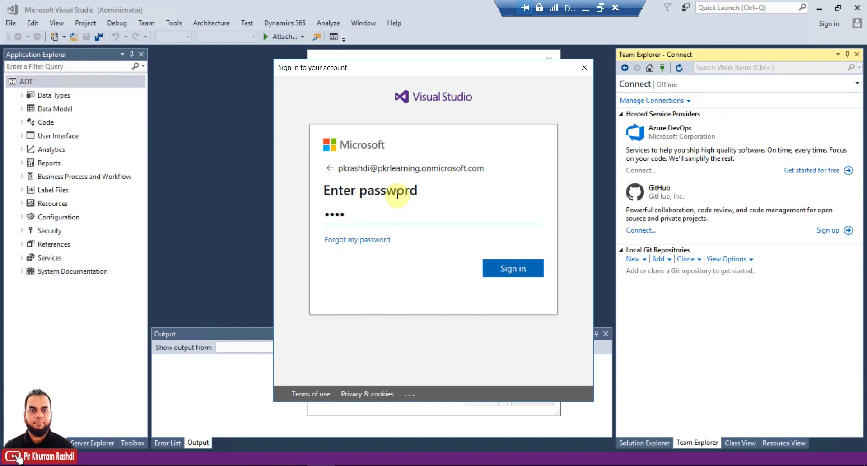
pyautogui.write('***')
pyautogui.press('Return')
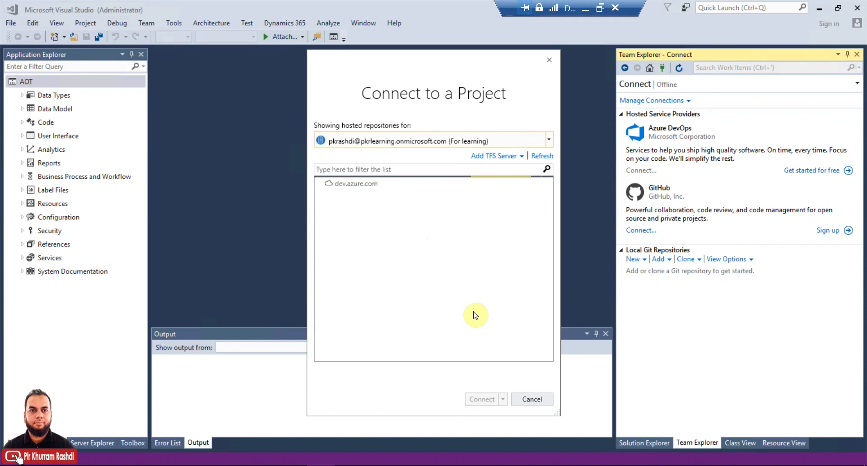
# Step: Connect Team Explorer to the $/D365-Development repository under the organization's D365-Development project
pyautogui.click(361, 196)
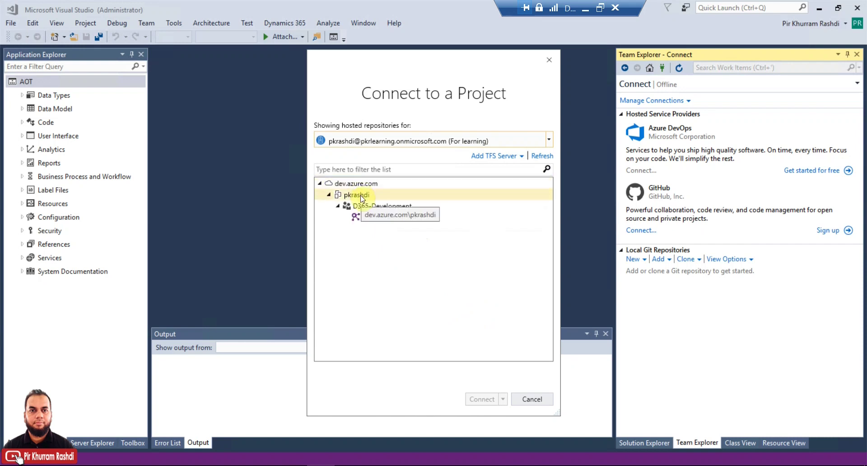
pyautogui.click(360, 206)
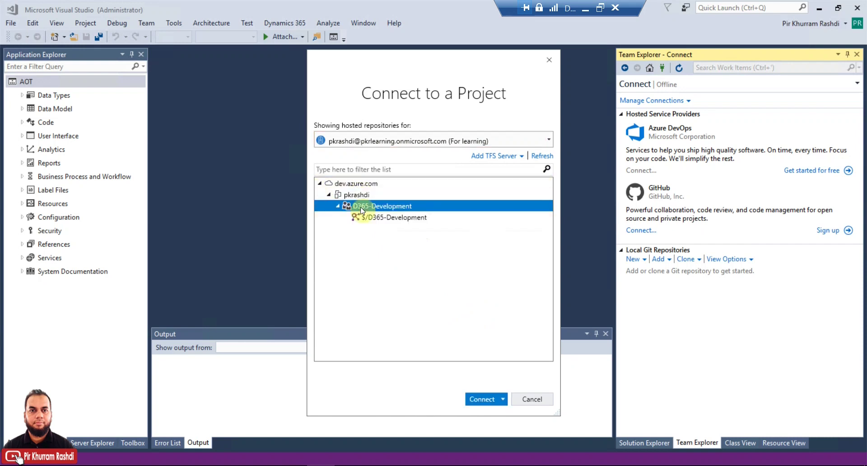
pyautogui.click(366, 220)
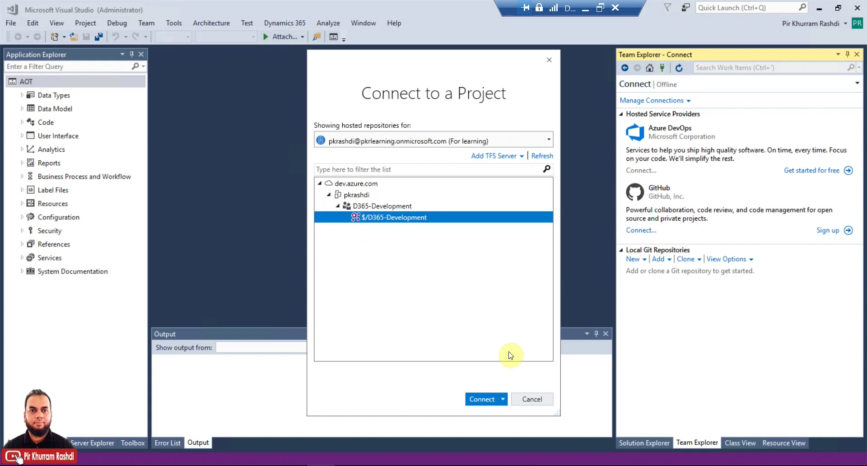
pyautogui.click(481, 400)
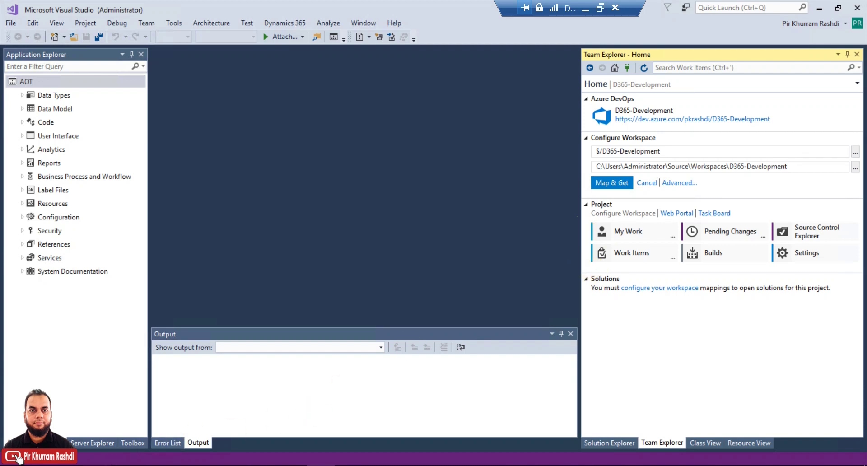
# Step: Create a new folder named Trunk on drive C: in File Explorer
pyautogui.click(97, 465)
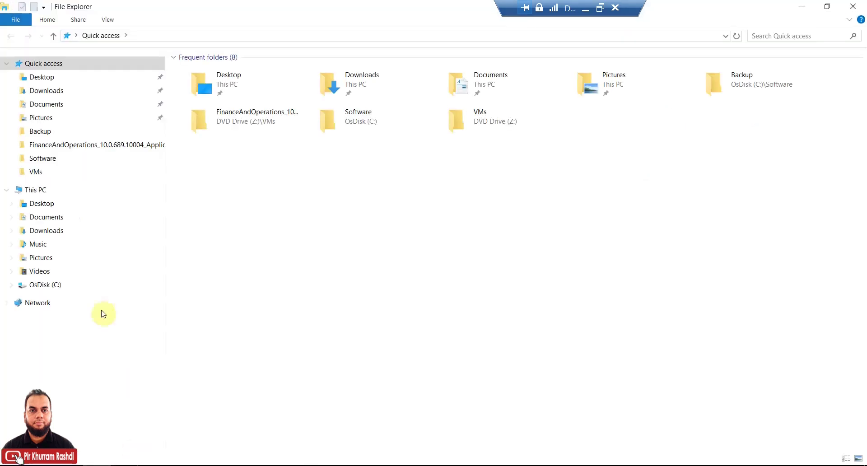
pyautogui.click(57, 286)
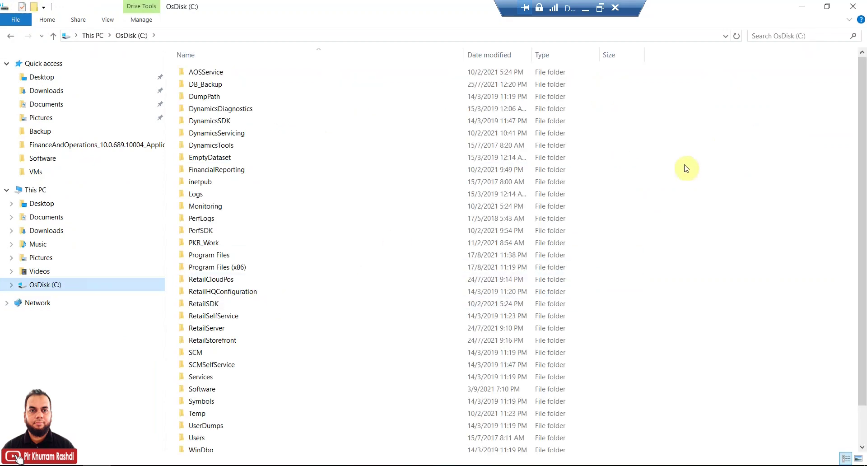
pyautogui.rightClick(687, 144)
pyautogui.moveTo(720, 276)
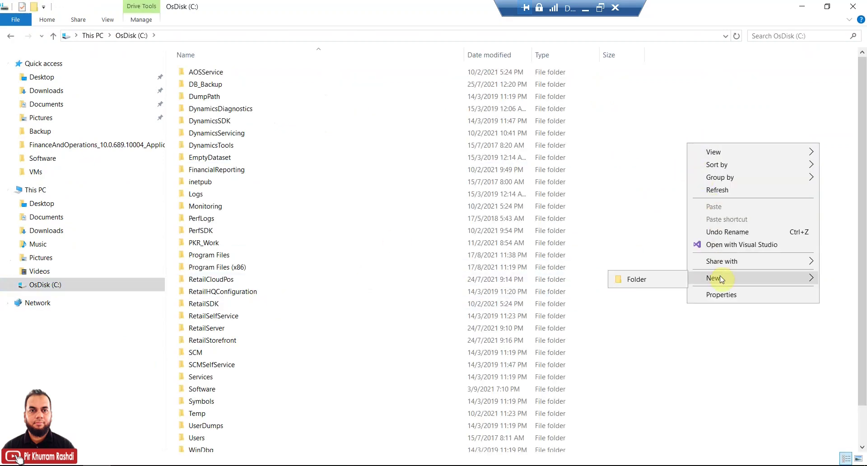
pyautogui.click(669, 283)
pyautogui.write('Trunk')
pyautogui.press('Return')
pyautogui.press('Return')
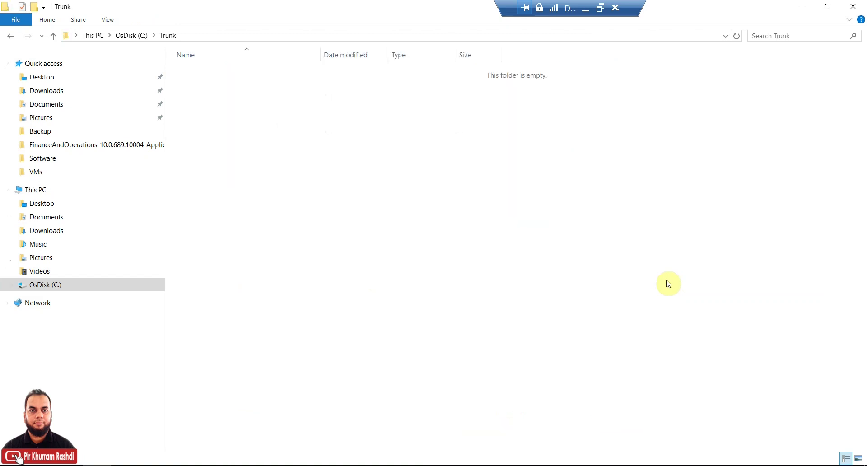
# Step: Inside Trunk, create the subfolders Main and Dev
pyautogui.rightClick(246, 140)
pyautogui.moveTo(332, 292)
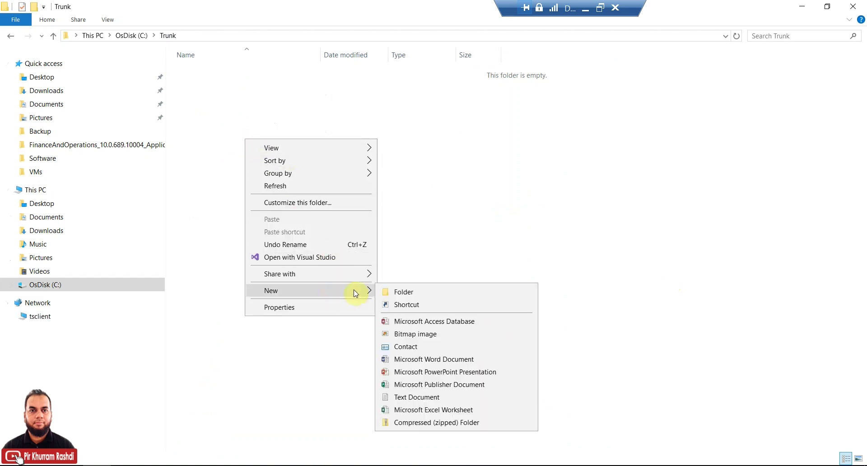
pyautogui.click(401, 291)
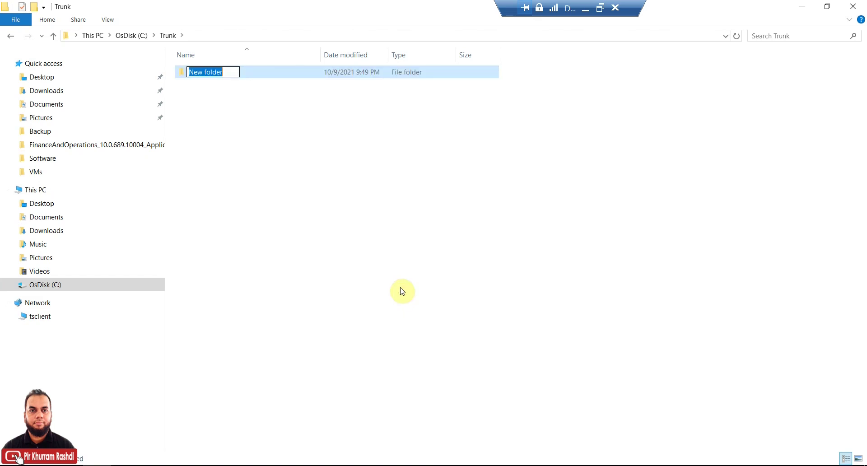
pyautogui.write('Brain')
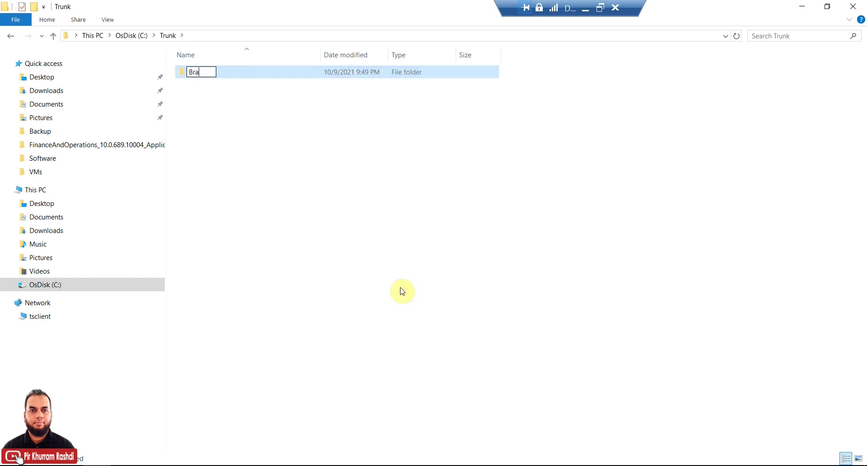
pyautogui.press('BackSpace')
pyautogui.press('BackSpace')
pyautogui.press('BackSpace')
pyautogui.press('BackSpace')
pyautogui.press('BackSpace')
pyautogui.write('Main')
pyautogui.press('Return')
pyautogui.rightClick(221, 163)
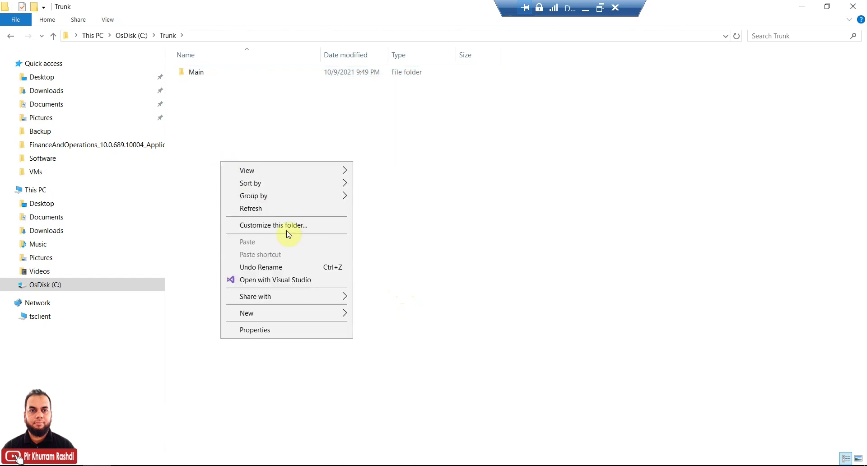
pyautogui.moveTo(316, 314)
pyautogui.click(370, 313)
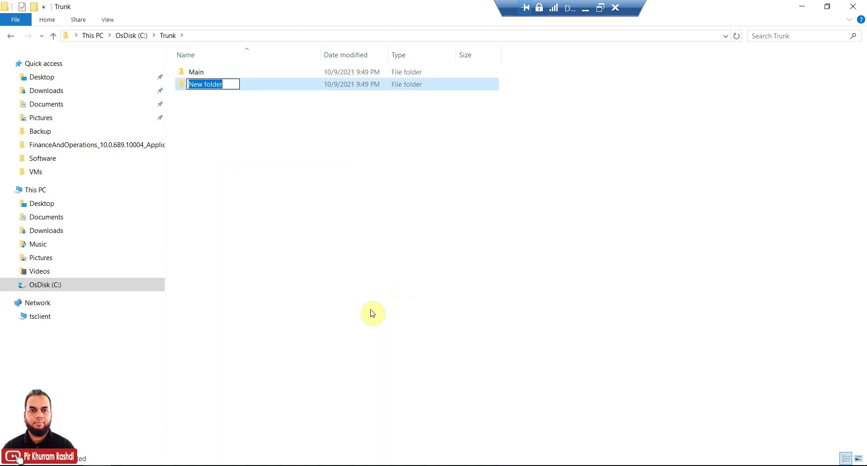
pyautogui.write('Dev')
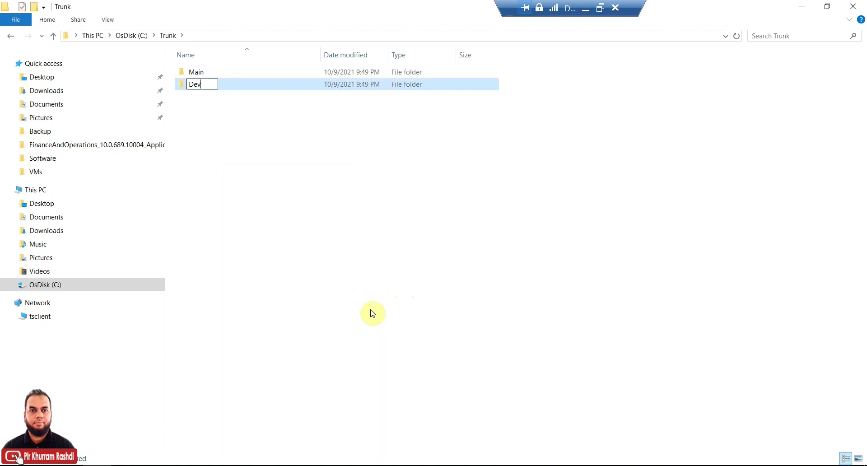
pyautogui.press('Return')
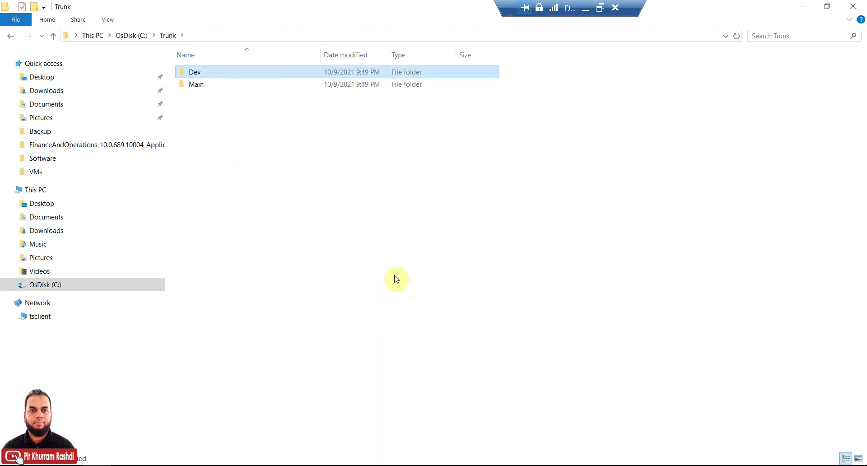
pyautogui.click(217, 88)
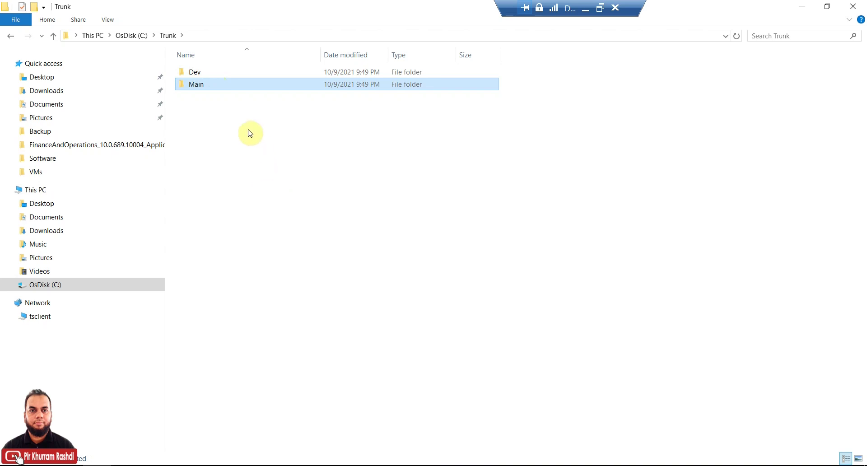
# Step: Create a Projects folder inside C:\Trunk\Main
pyautogui.doubleClick(230, 91)
pyautogui.rightClick(231, 94)
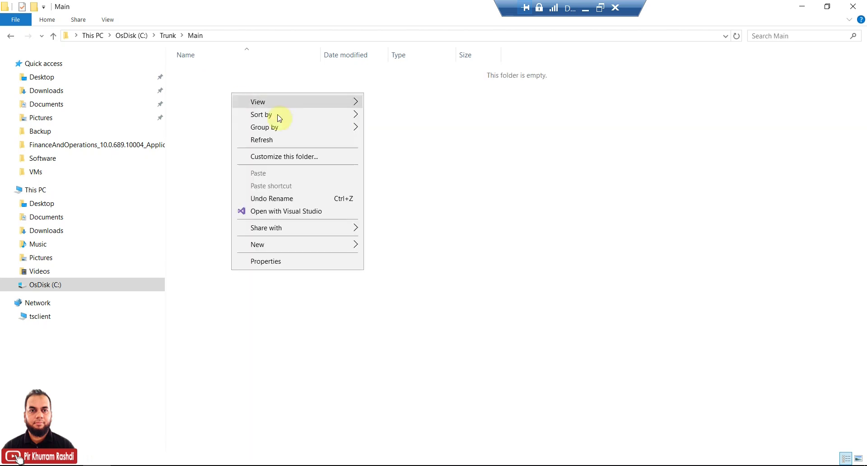
pyautogui.moveTo(358, 244)
pyautogui.click(387, 245)
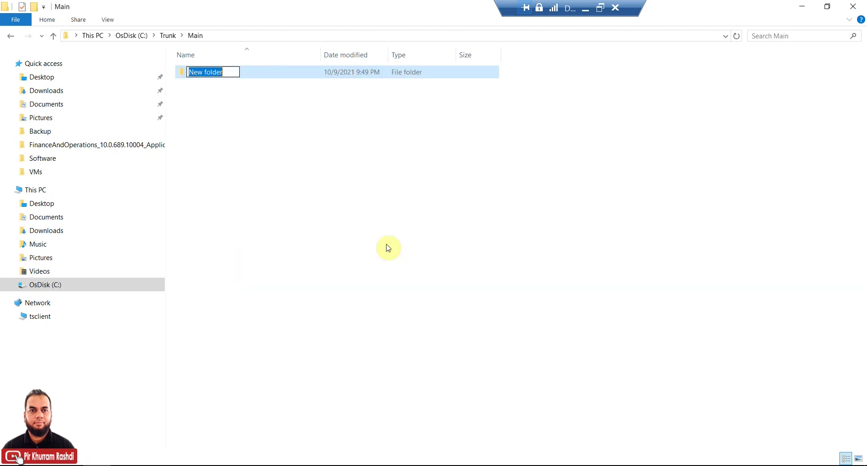
pyautogui.write('Projects')
pyautogui.press('Return')
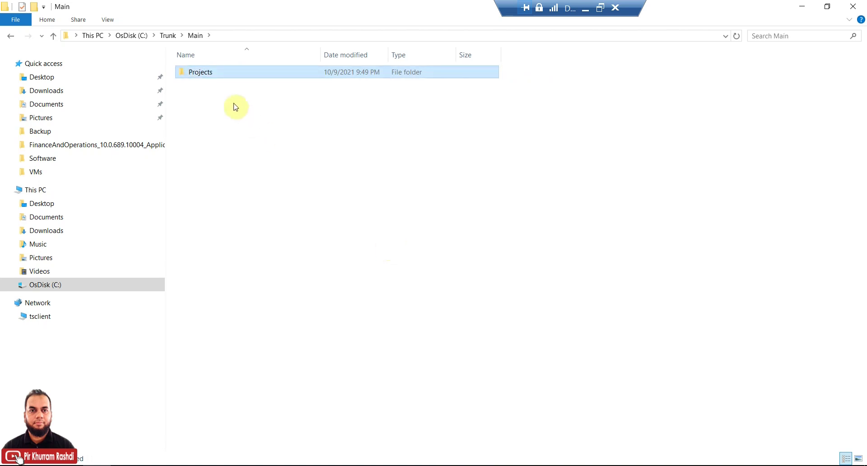
# Step: Create a Projects folder inside C:\Trunk\Dev and return to Visual Studio
pyautogui.click(168, 36)
pyautogui.click(202, 72)
pyautogui.doubleClick(202, 72)
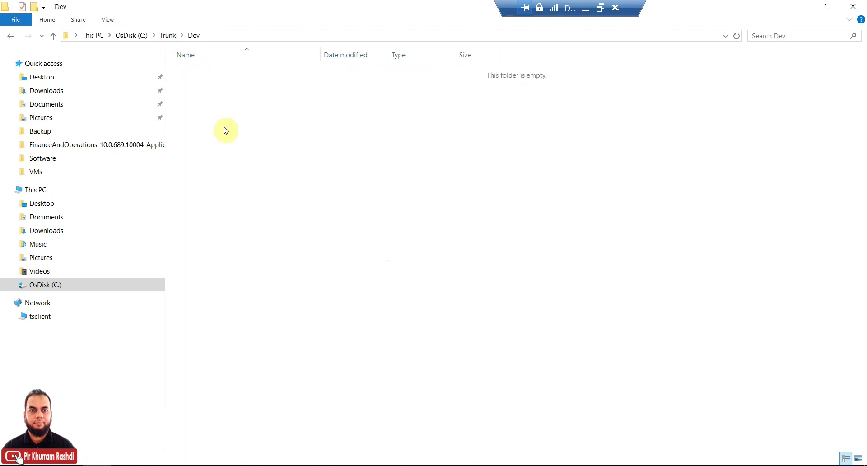
pyautogui.rightClick(225, 128)
pyautogui.moveTo(323, 279)
pyautogui.click(382, 280)
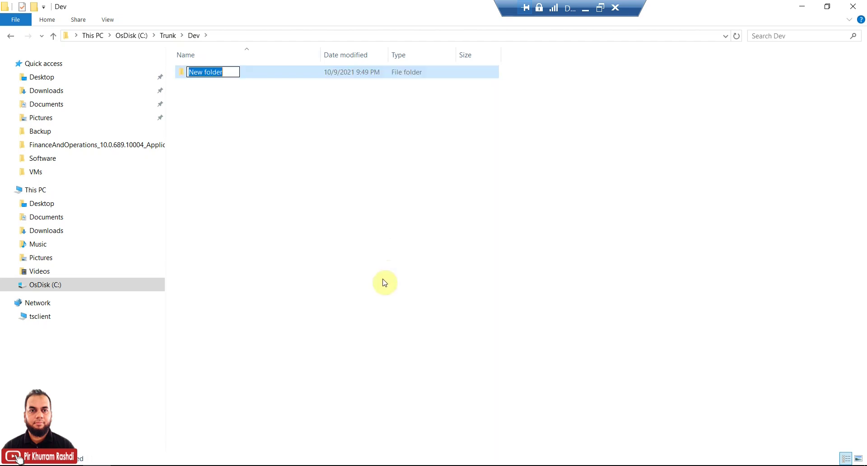
pyautogui.write('Projects')
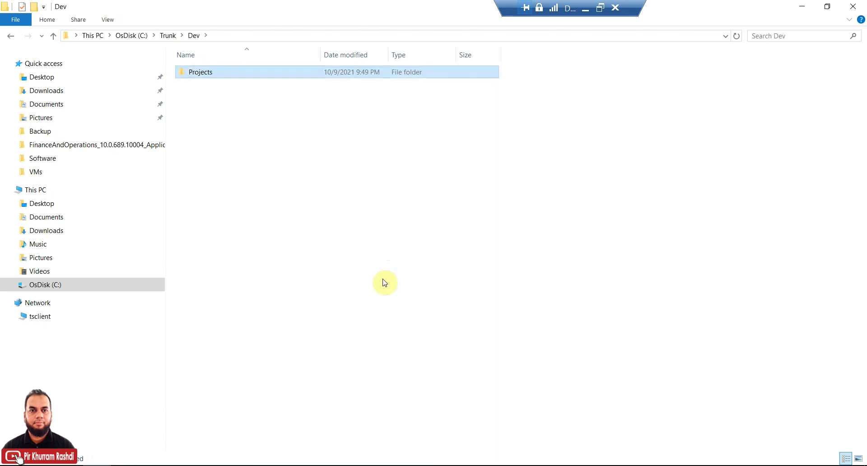
pyautogui.press('Return')
pyautogui.press('Return')
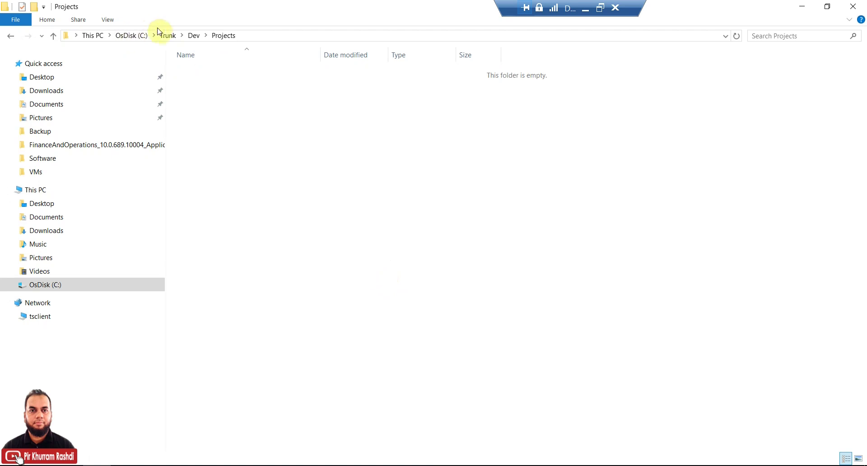
pyautogui.click(171, 36)
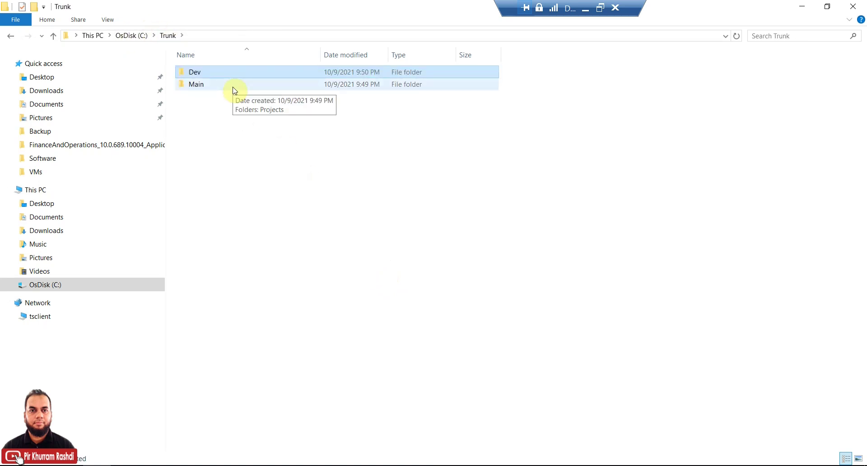
pyautogui.click(334, 460)
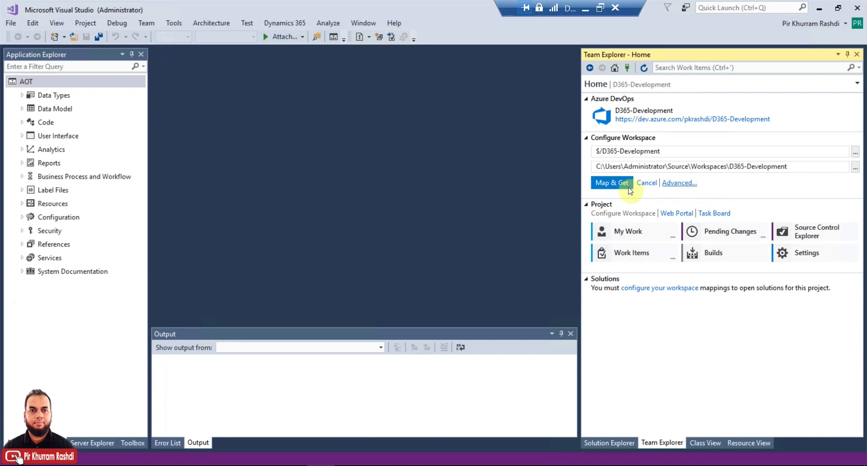
# Step: In Edit Workspace, set the source control folder to $/D365-Development/Trunk/Main
pyautogui.click(681, 186)
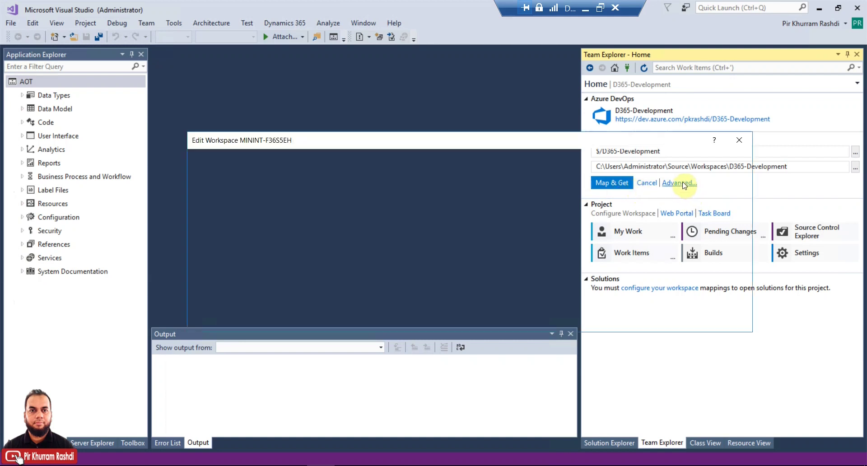
pyautogui.moveTo(540, 147); pyautogui.dragTo(517, 127)
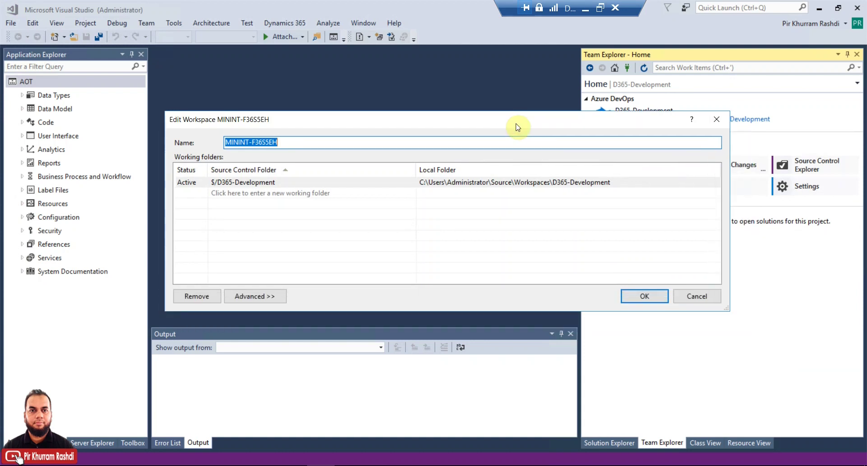
pyautogui.click(294, 182)
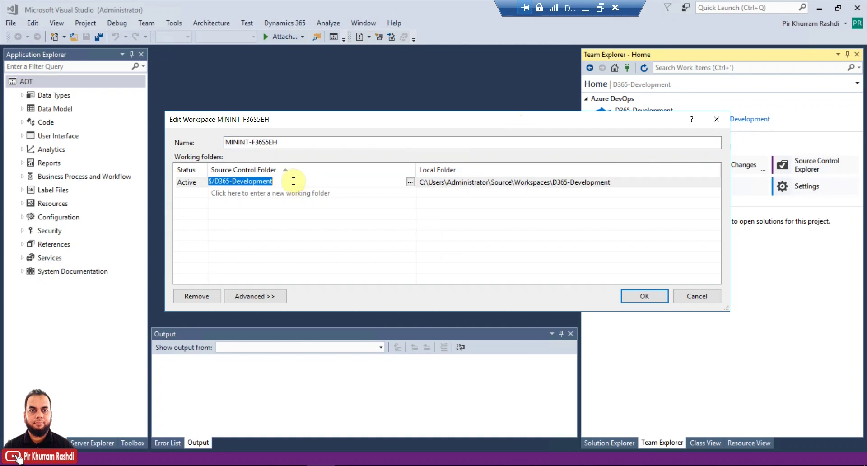
pyautogui.click(293, 182)
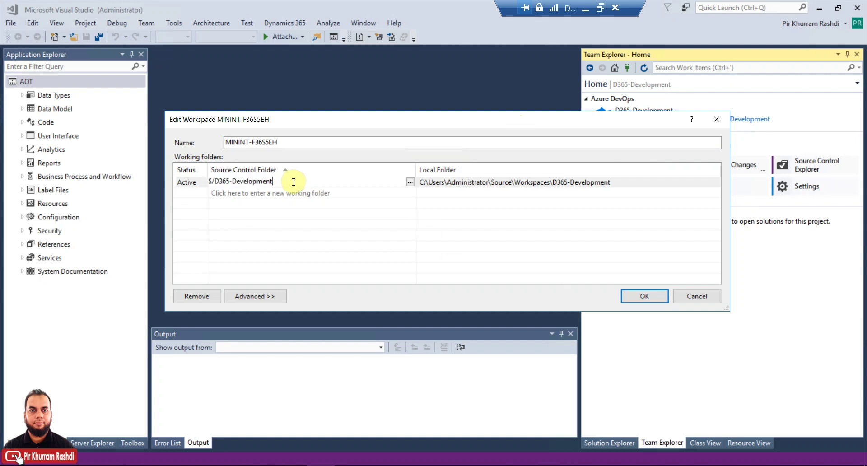
pyautogui.write('/Trunk/Main')
# Step: Set the mapping's local folder to C:\Trunk\Main
pyautogui.click(435, 181)
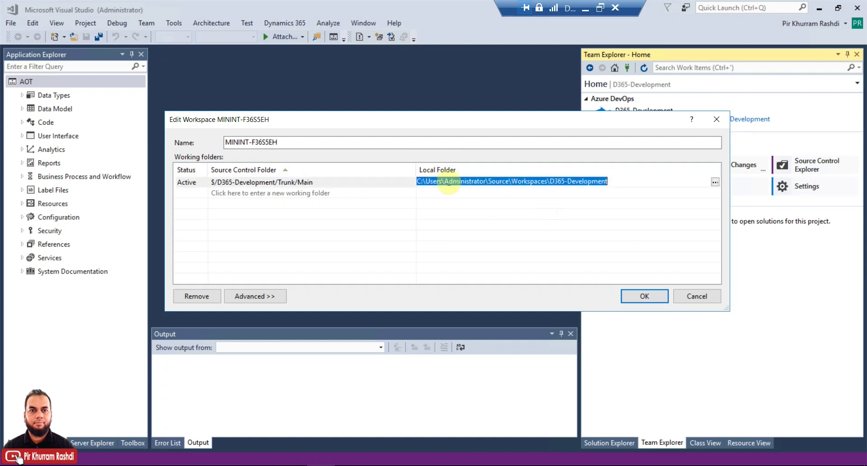
pyautogui.click(714, 183)
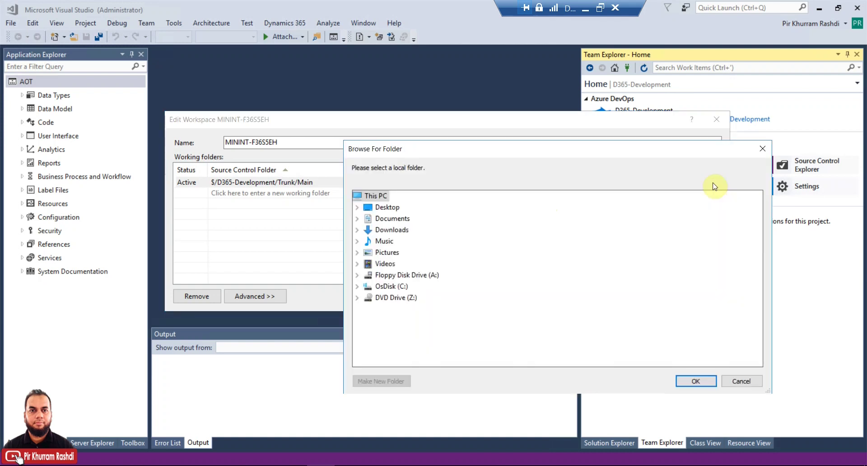
pyautogui.click(363, 286)
pyautogui.scroll(-6, 399, 307)
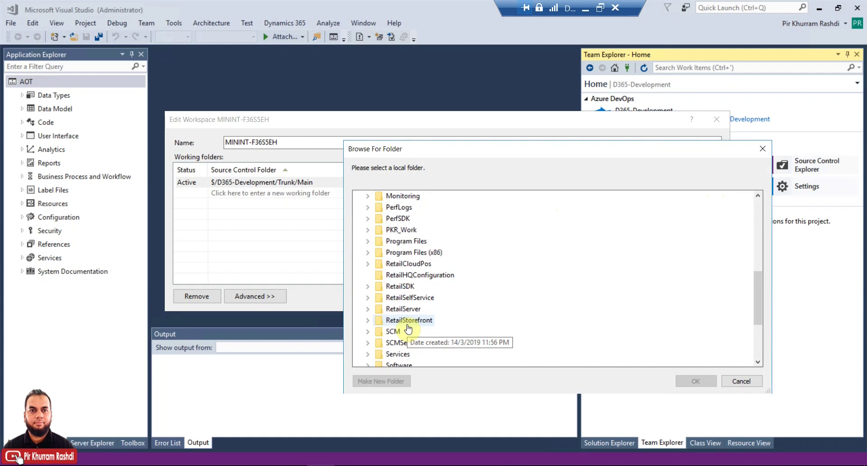
pyautogui.click(367, 331)
pyautogui.click(396, 354)
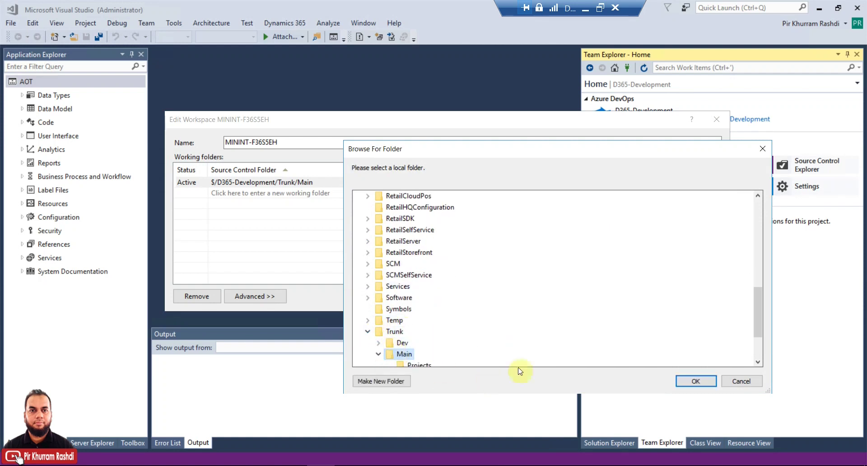
pyautogui.click(696, 381)
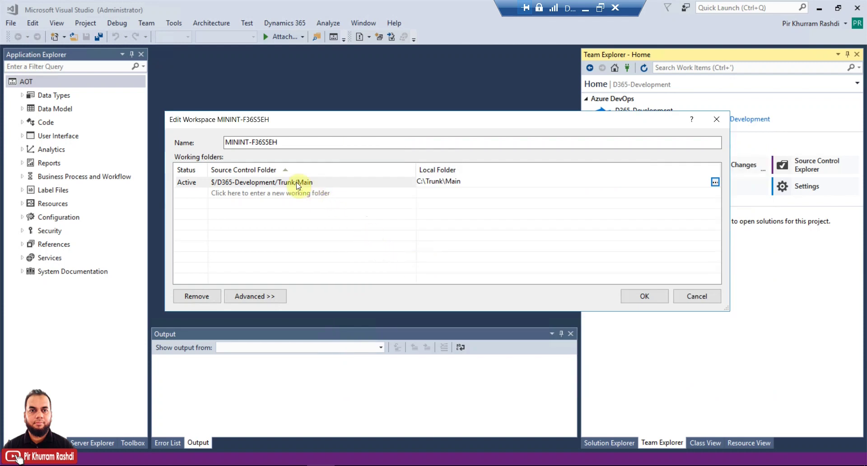
pyautogui.click(284, 193)
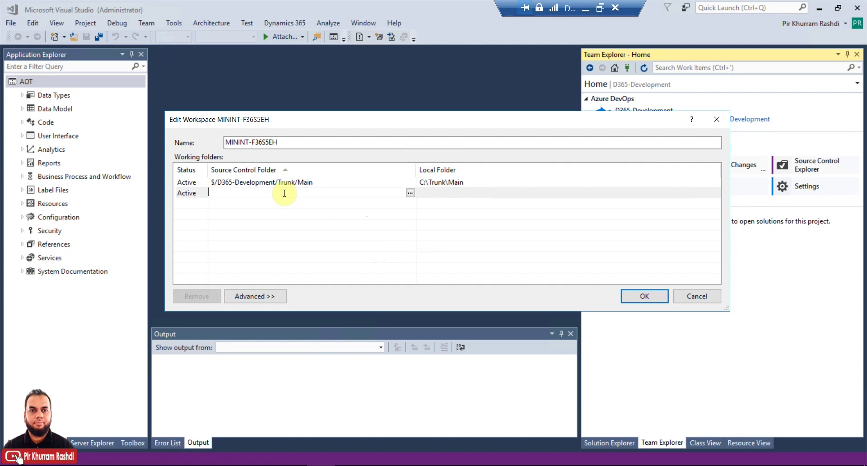
# Step: Set the new working folder's server path to $/D365-Development/Trunk/Main/Metadata
pyautogui.click(317, 182)
pyautogui.click(315, 192)
pyautogui.click(410, 193)
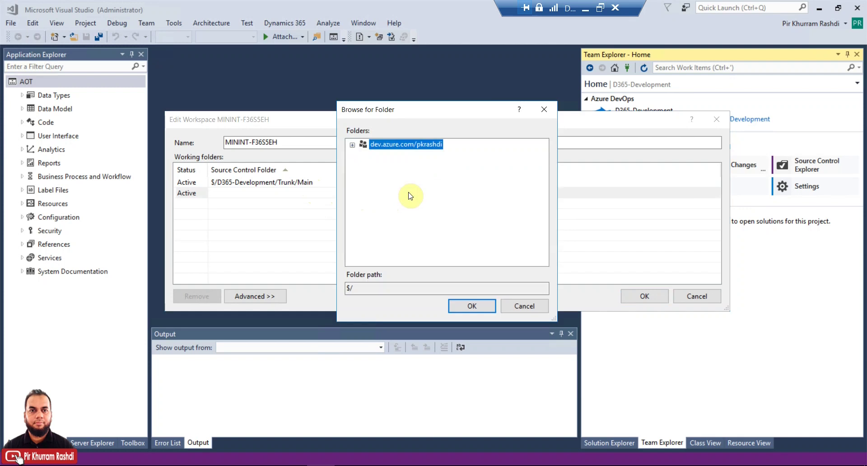
pyautogui.click(352, 145)
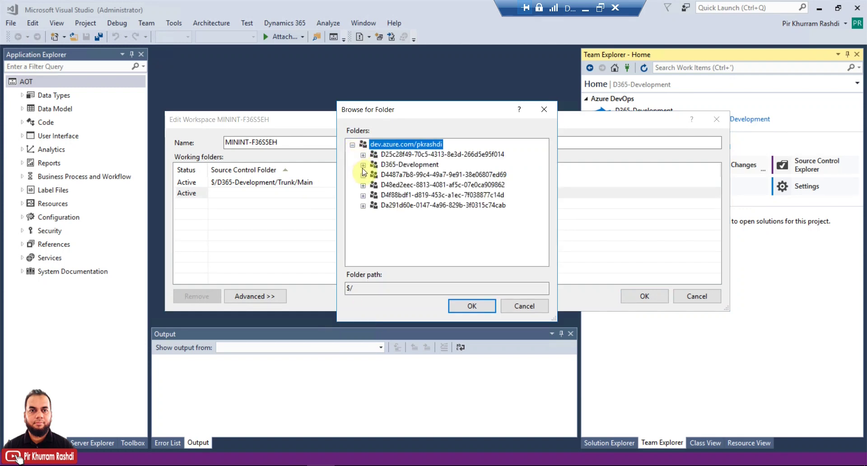
pyautogui.click(363, 165)
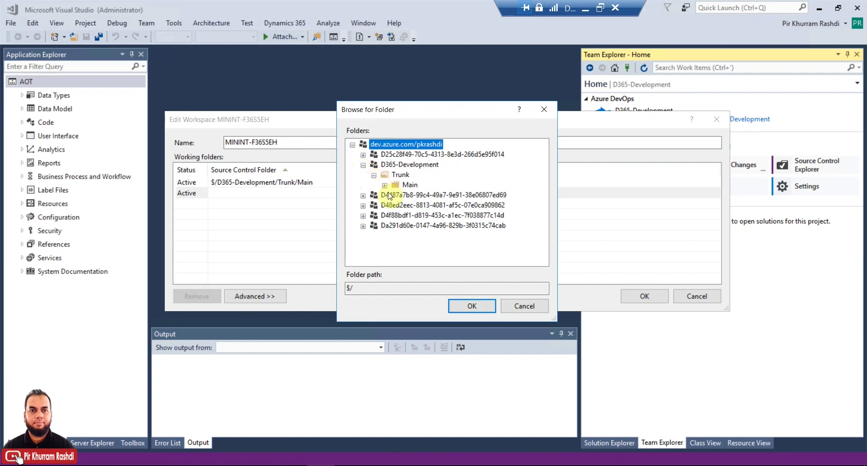
pyautogui.click(422, 195)
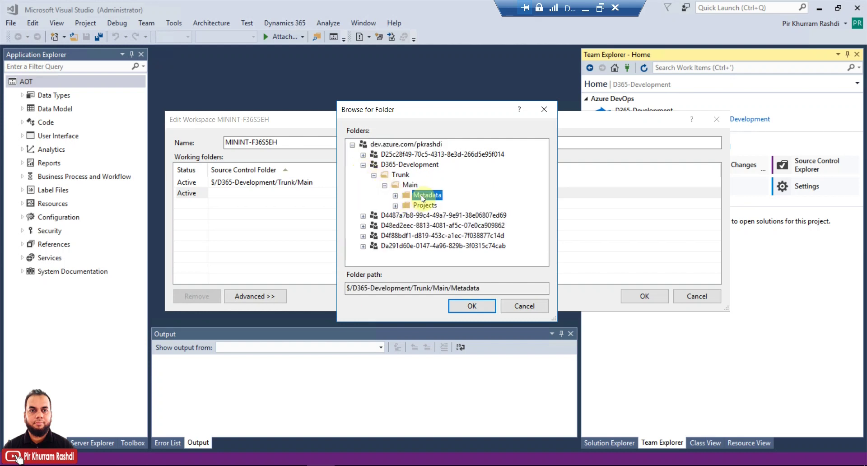
pyautogui.click(472, 306)
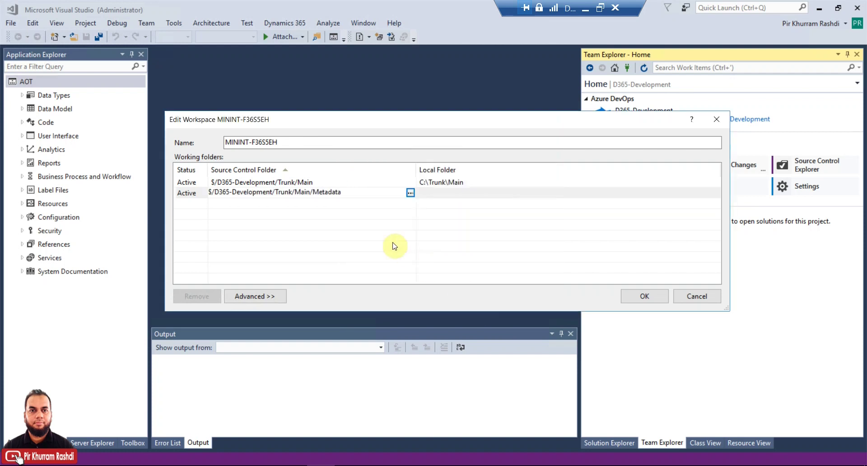
# Step: Map Metadata locally to C:\AOSService\PackagesLocalDirectory and review both mappings' paths
pyautogui.click(492, 193)
pyautogui.click(715, 193)
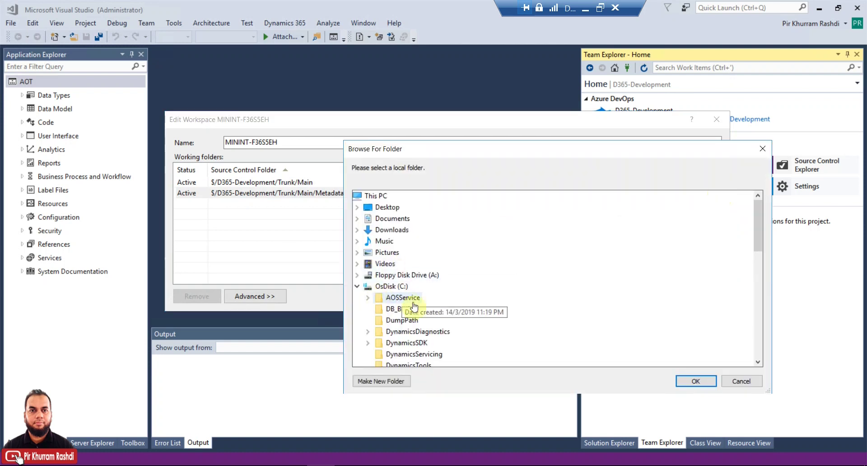
pyautogui.doubleClick(415, 298)
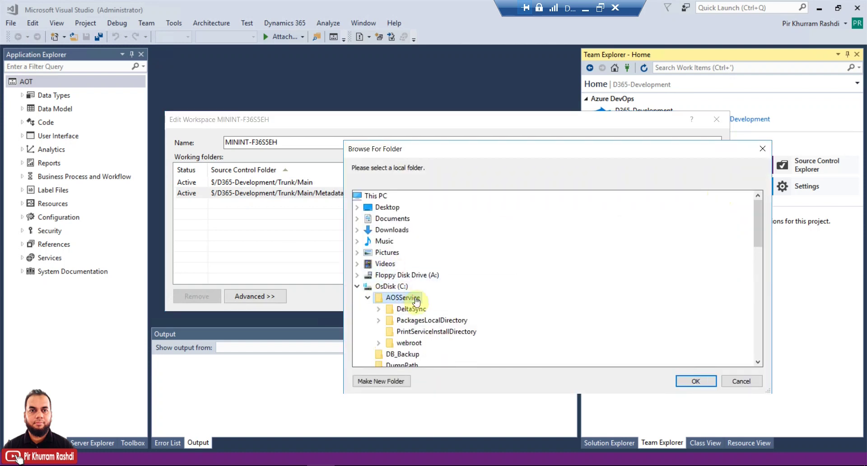
pyautogui.doubleClick(445, 320)
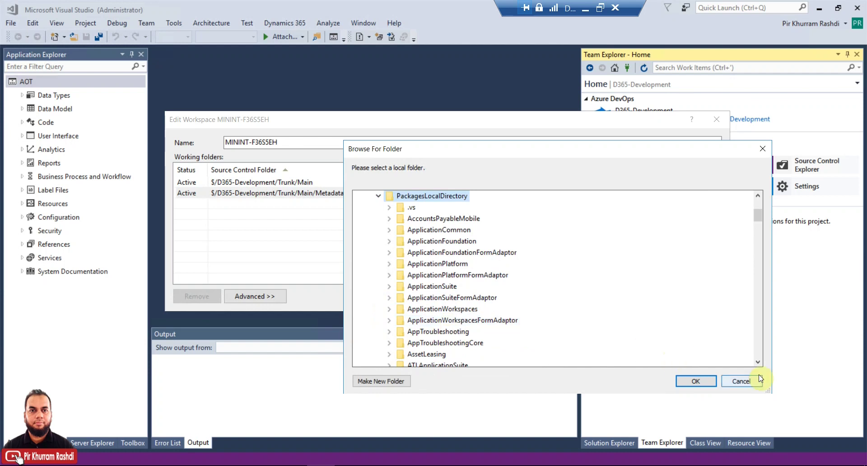
pyautogui.click(695, 382)
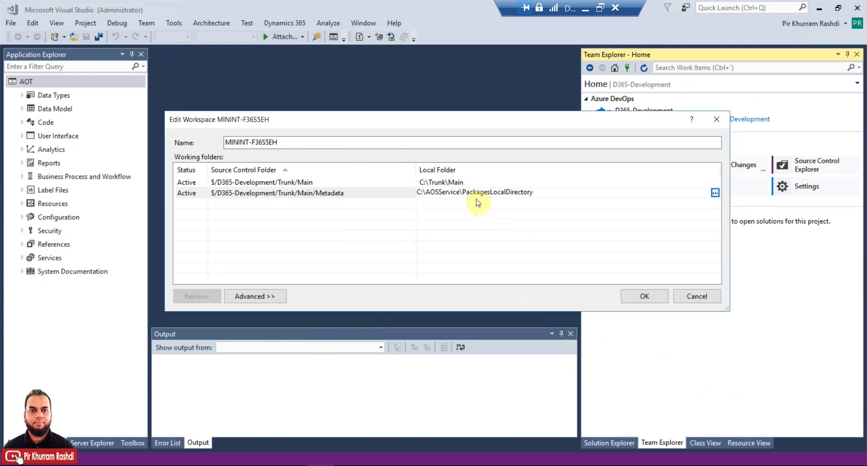
pyautogui.click(347, 182)
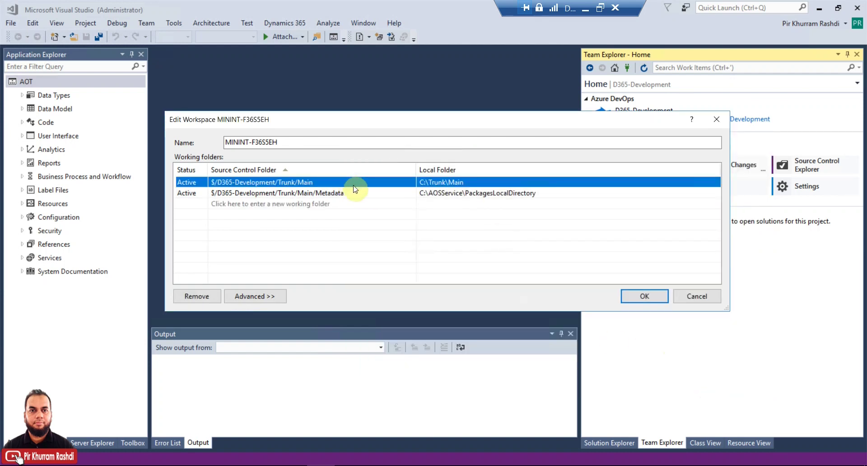
pyautogui.click(471, 182)
pyautogui.click(497, 193)
pyautogui.click(504, 192)
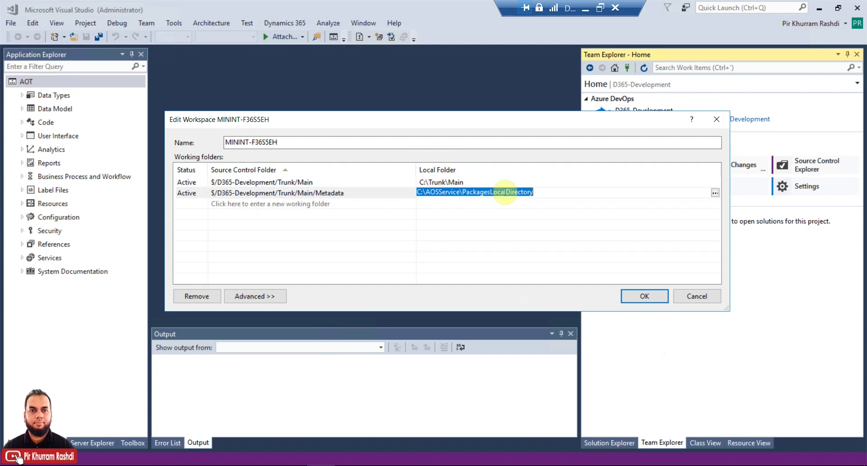
# Step: Confirm the Edit Workspace changes and answer Yes to fetch the latest files
pyautogui.click(645, 297)
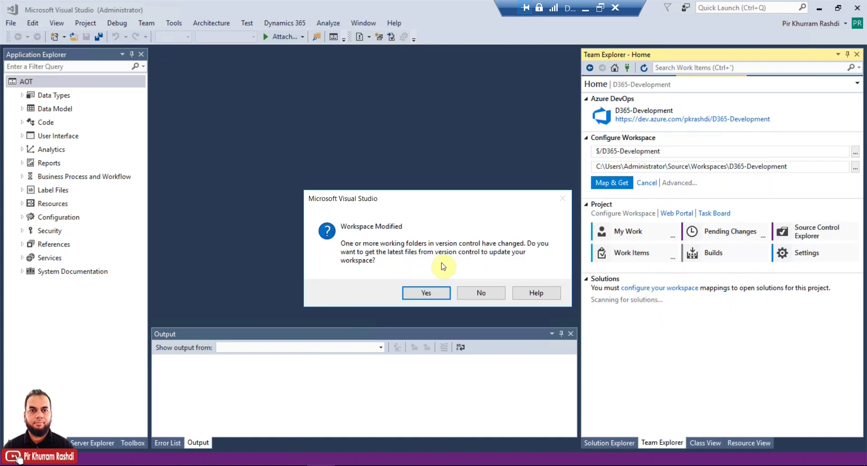
pyautogui.click(436, 292)
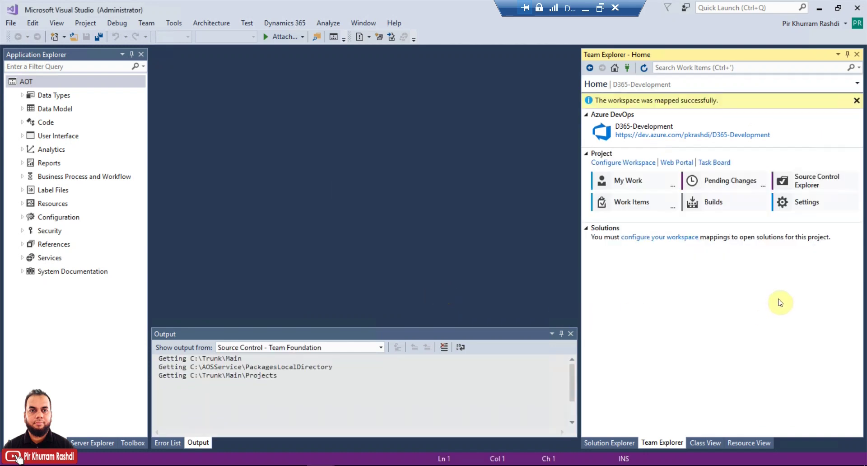
# Step: Open Source Control Explorer, enlarge its panes, and expand D365-Development > Trunk > Main
pyautogui.click(827, 188)
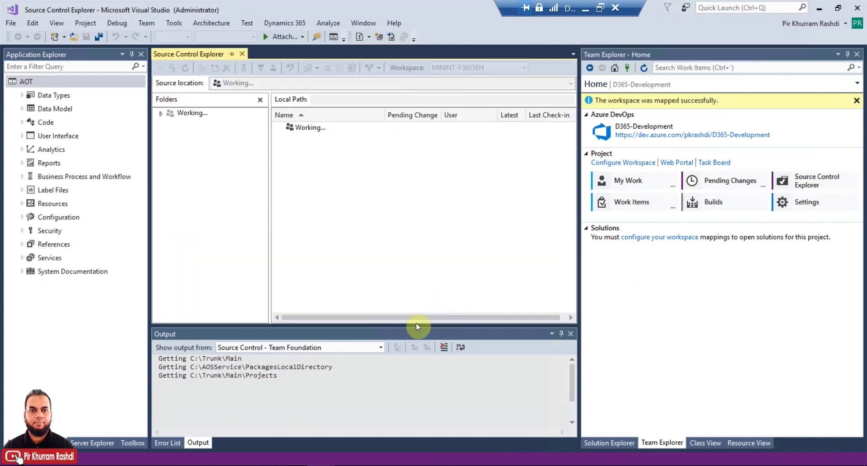
pyautogui.moveTo(422, 348); pyautogui.dragTo(429, 398)
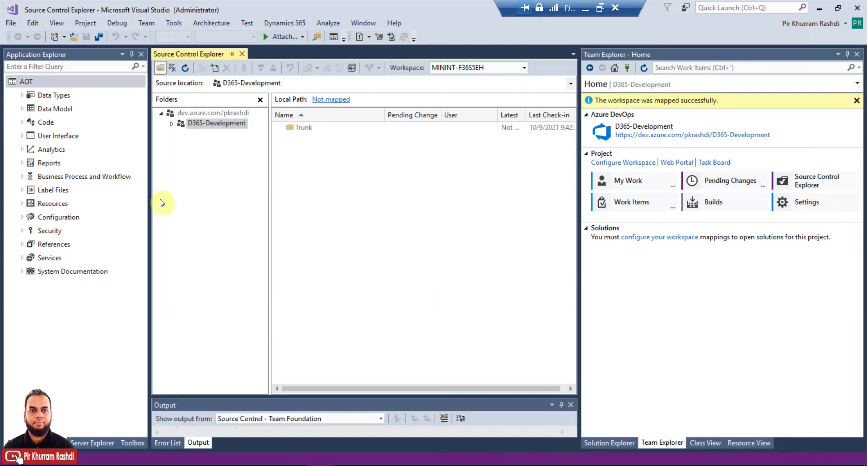
pyautogui.moveTo(146, 174); pyautogui.dragTo(70, 172)
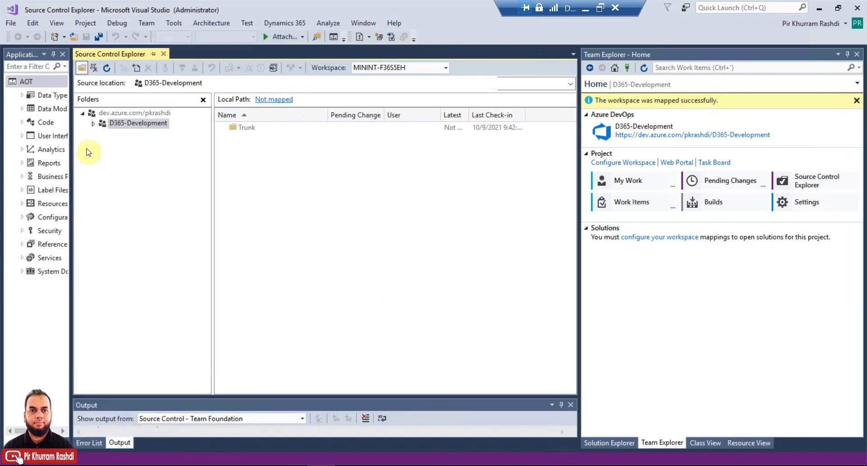
pyautogui.click(93, 123)
pyautogui.click(104, 134)
pyautogui.click(115, 144)
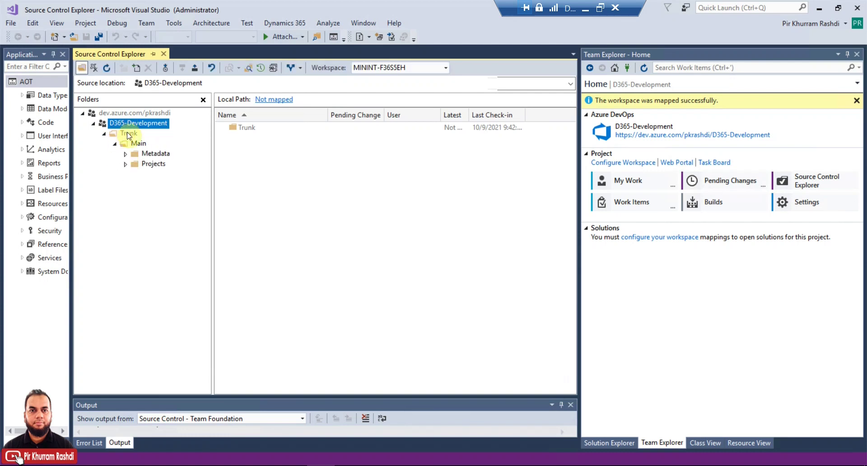
pyautogui.click(128, 134)
pyautogui.click(137, 143)
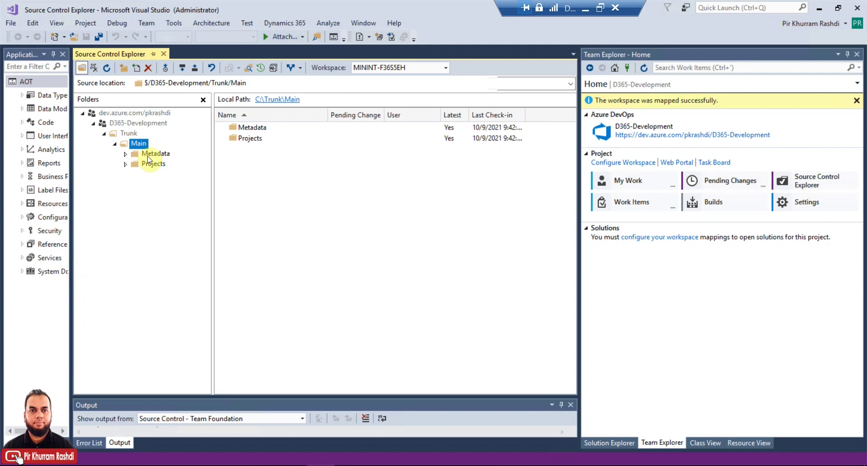
# Step: Inspect the local paths of the Metadata and Projects folders under Main
pyautogui.click(147, 155)
pyautogui.click(126, 164)
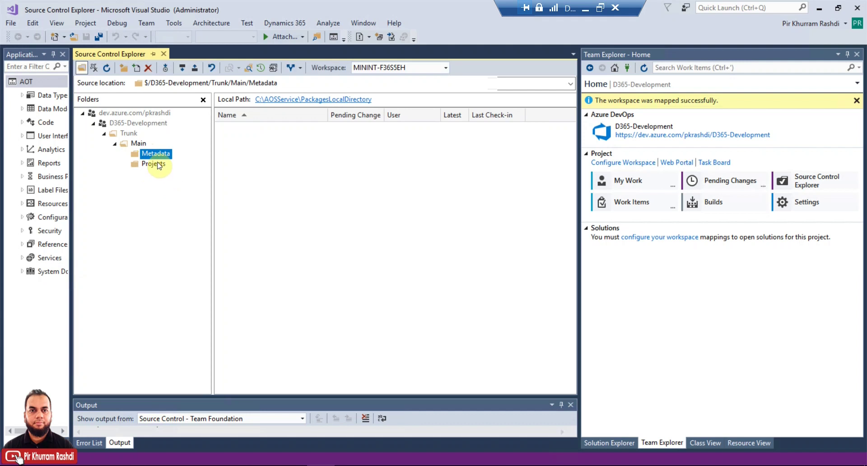
pyautogui.click(140, 143)
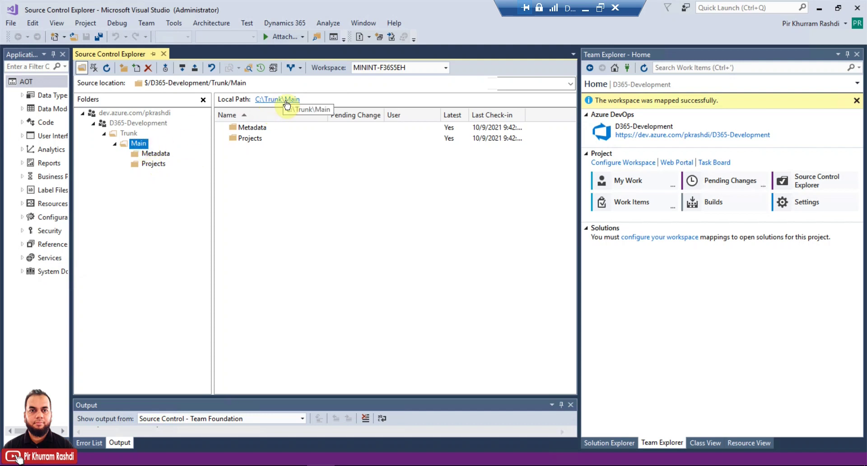
pyautogui.click(170, 154)
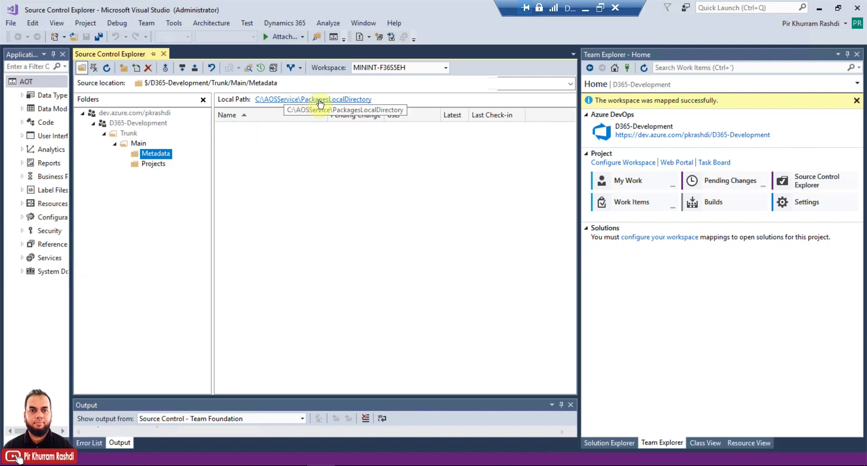
pyautogui.click(149, 164)
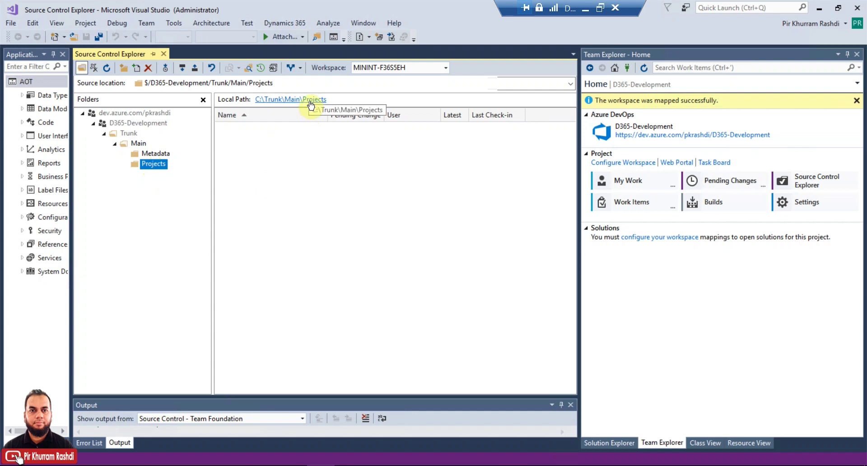
pyautogui.click(138, 144)
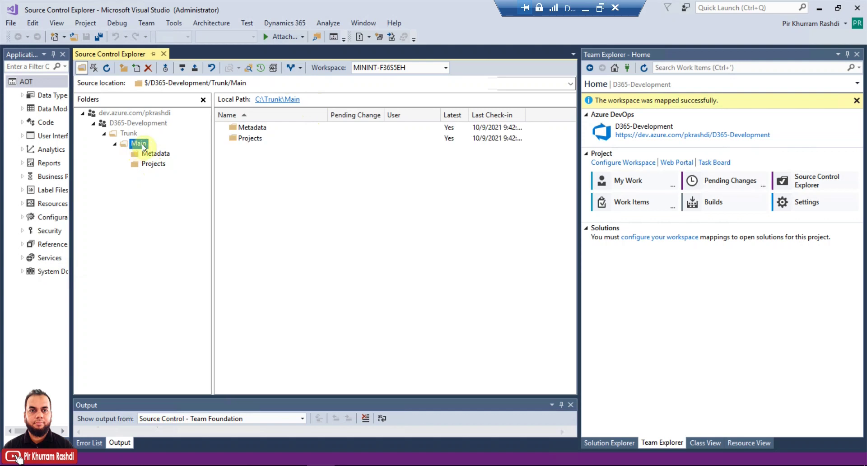
# Step: Convert Trunk/Main into a branch and expand its Metadata and Projects folders
pyautogui.rightClick(144, 147)
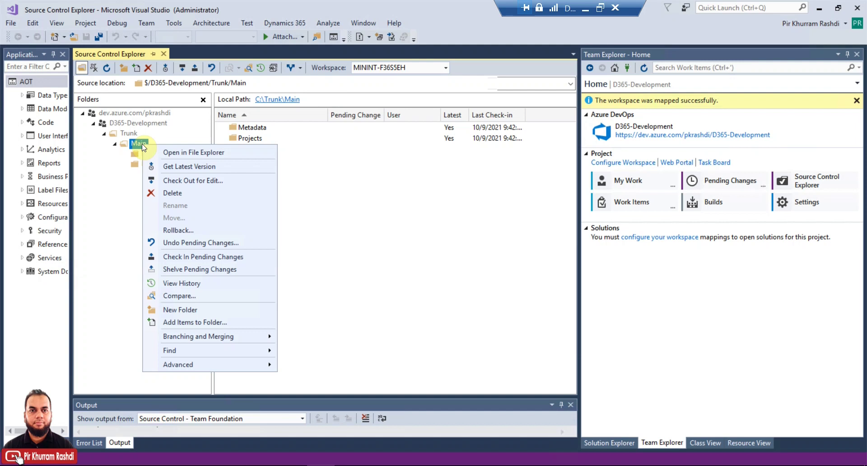
pyautogui.moveTo(249, 340)
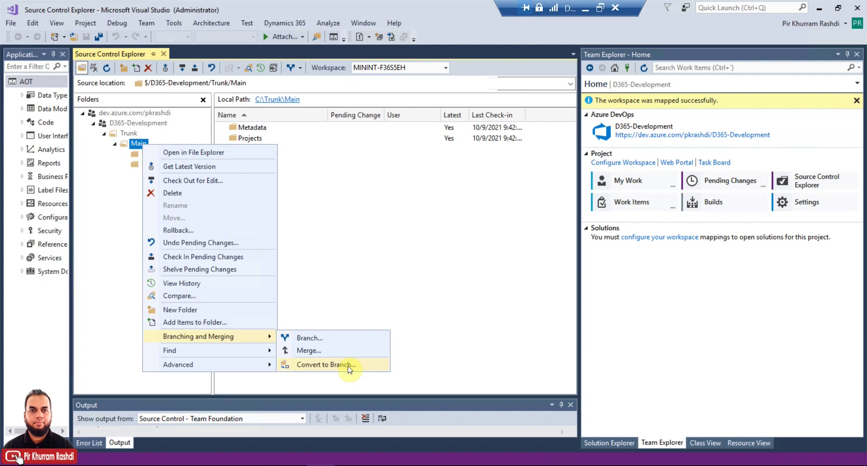
pyautogui.click(349, 366)
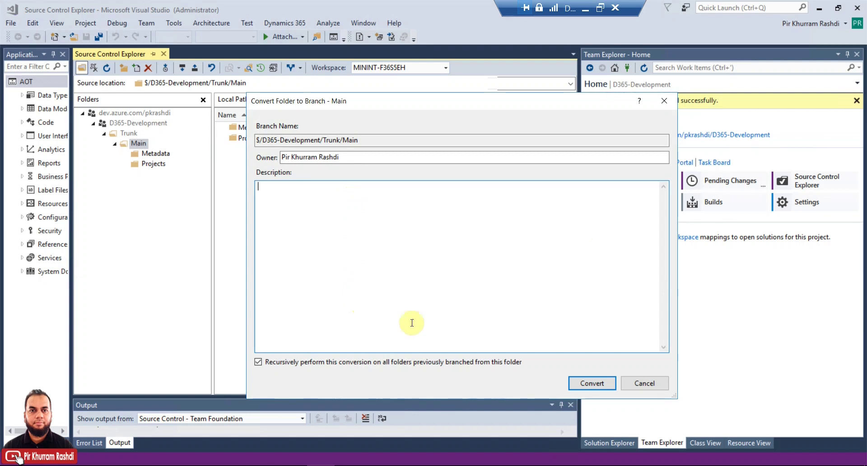
pyautogui.click(594, 385)
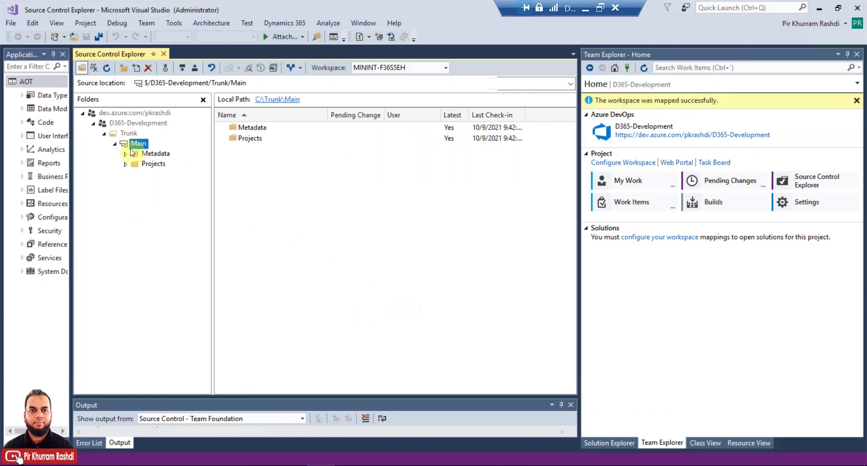
pyautogui.click(126, 154)
pyautogui.click(126, 163)
# Step: Branch Main to the target $/D365-Development/Trunk/Dev and confirm creating it
pyautogui.rightClick(144, 146)
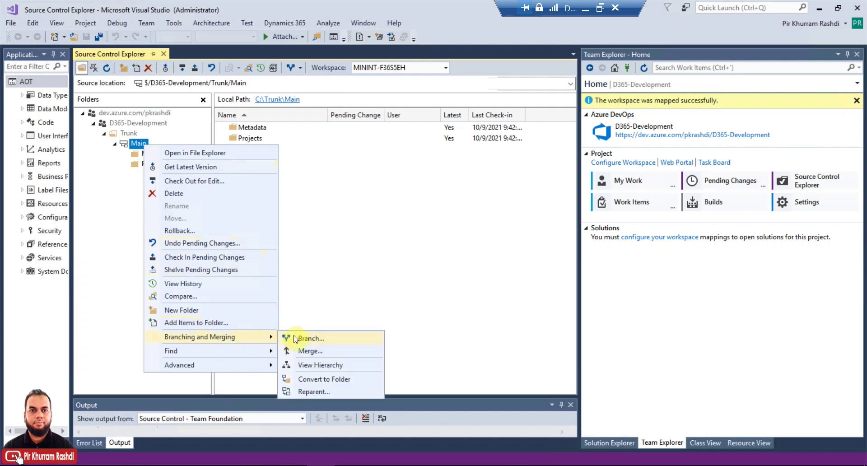
pyautogui.click(305, 338)
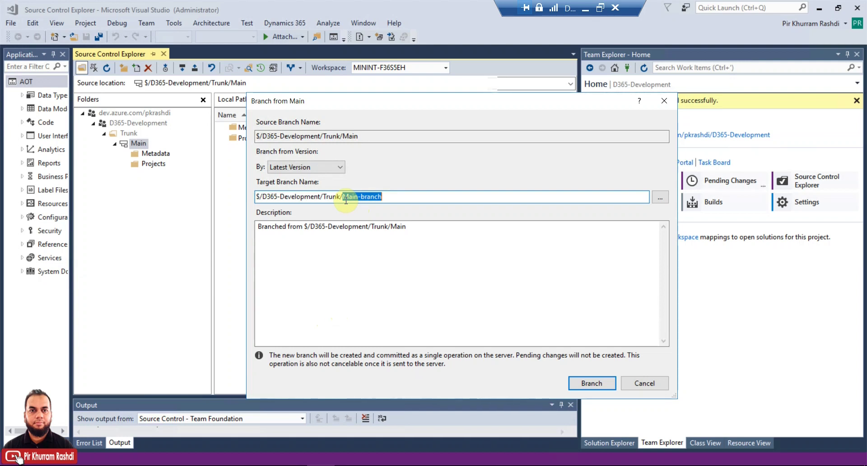
pyautogui.write('Dev')
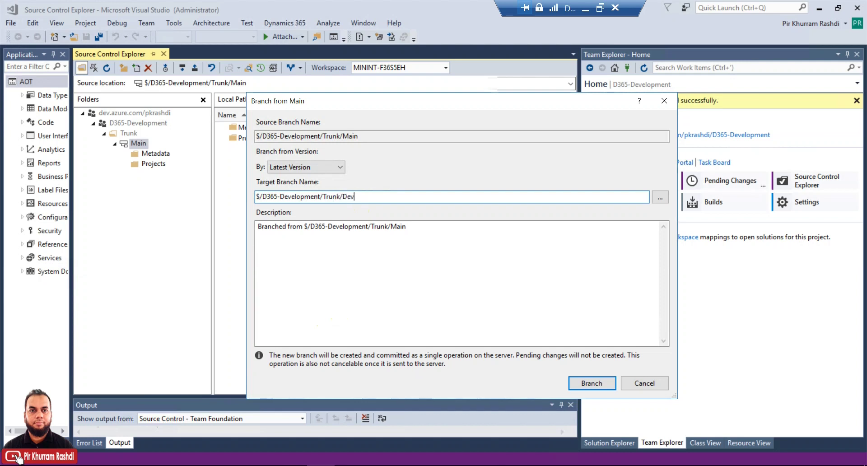
pyautogui.click(436, 232)
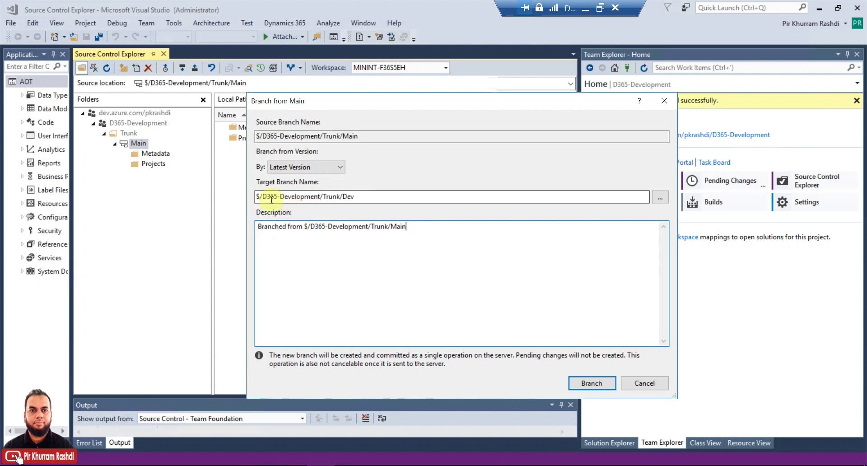
pyautogui.click(333, 197)
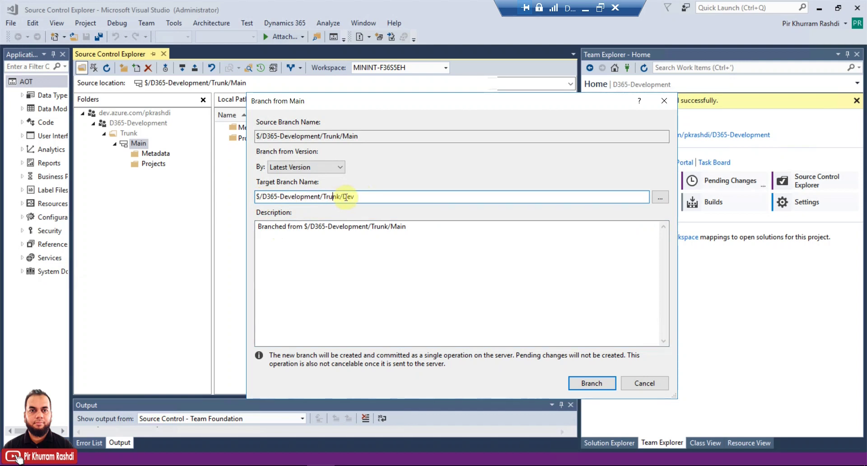
pyautogui.moveTo(347, 197); pyautogui.dragTo(377, 197)
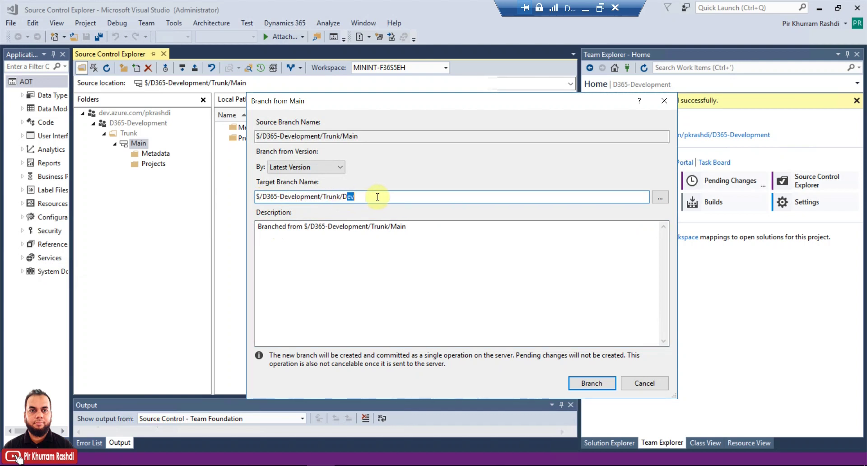
pyautogui.click(517, 240)
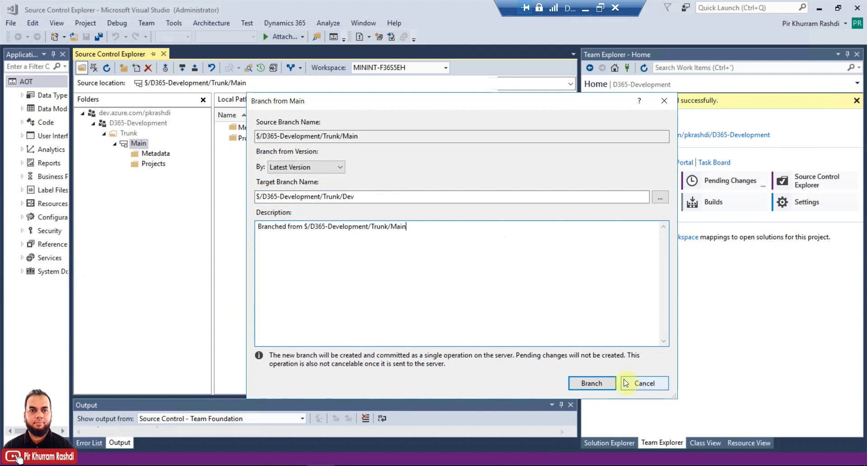
pyautogui.click(602, 387)
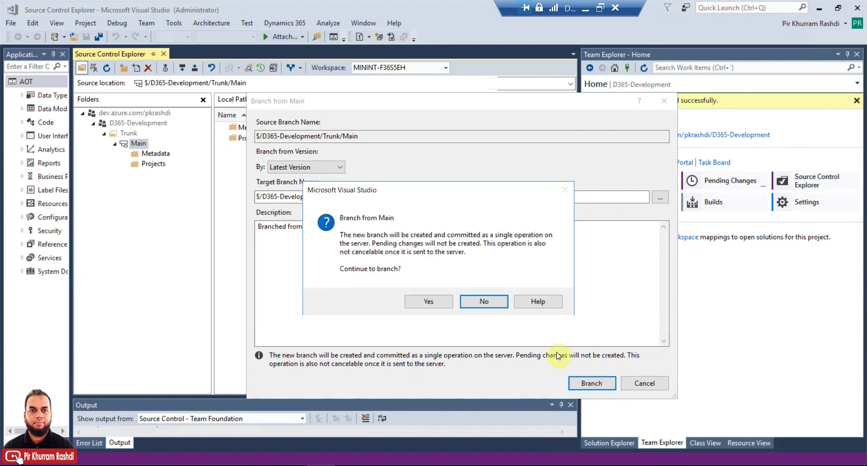
pyautogui.click(428, 302)
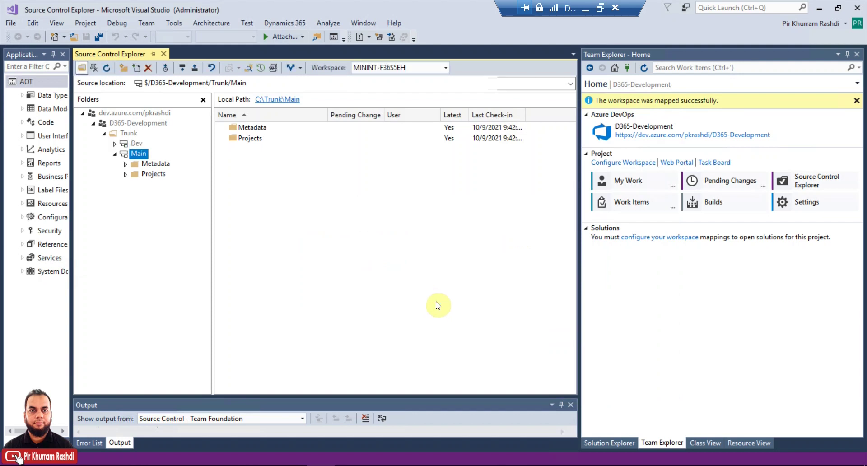
# Step: Expand the new Dev branch and view its Metadata folder
pyautogui.click(114, 144)
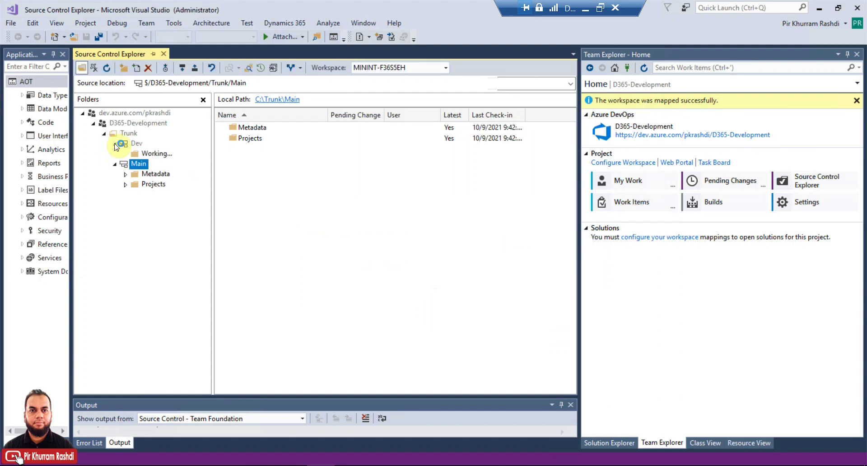
pyautogui.click(126, 153)
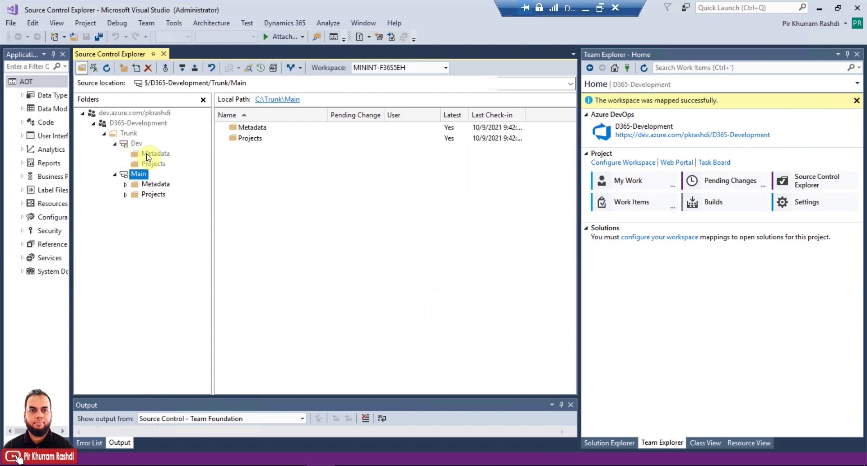
pyautogui.click(148, 155)
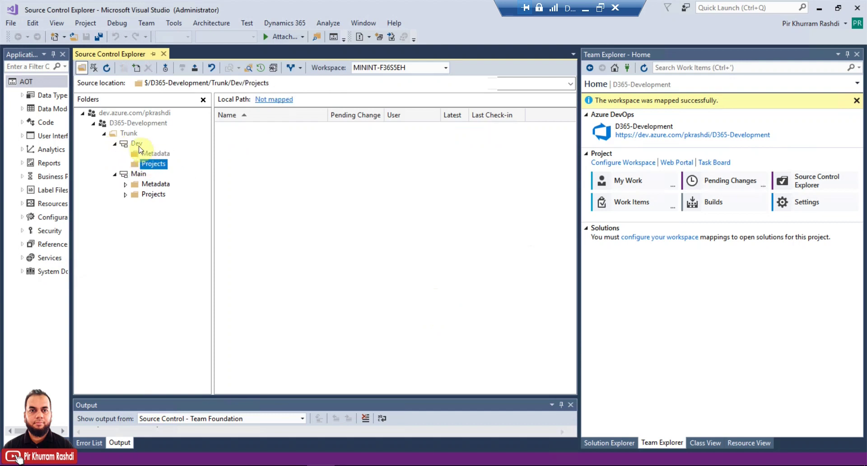
# Step: Select Dev, go to Team Explorer Home, and choose Manage Workspaces from the Workspace dropdown
pyautogui.click(137, 144)
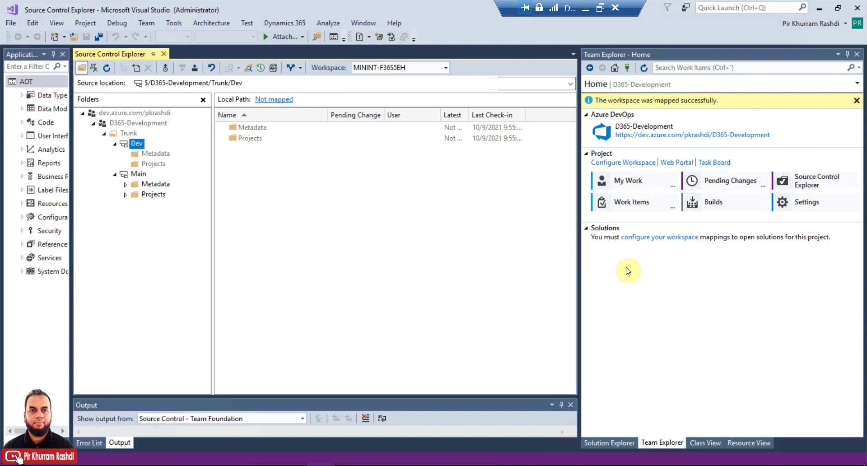
pyautogui.click(616, 70)
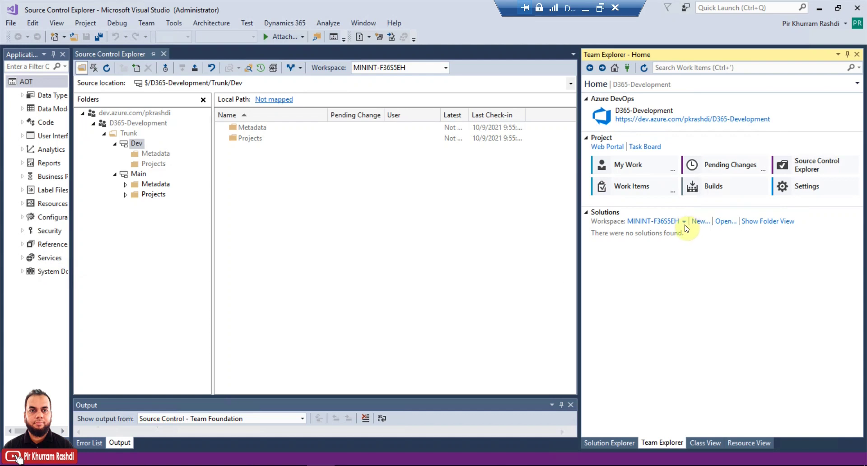
pyautogui.click(684, 222)
pyautogui.click(683, 247)
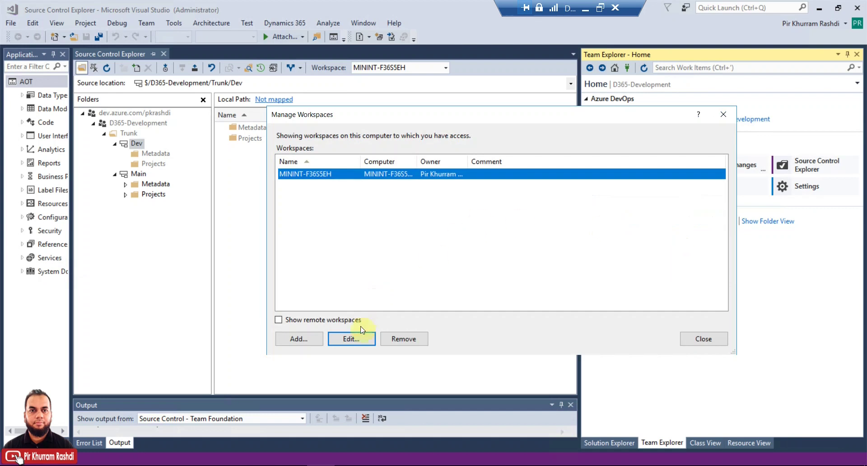
# Step: Edit the workspace so the first mapping uses Trunk/Dev and local folder C:\Trunk\Dev
pyautogui.click(357, 341)
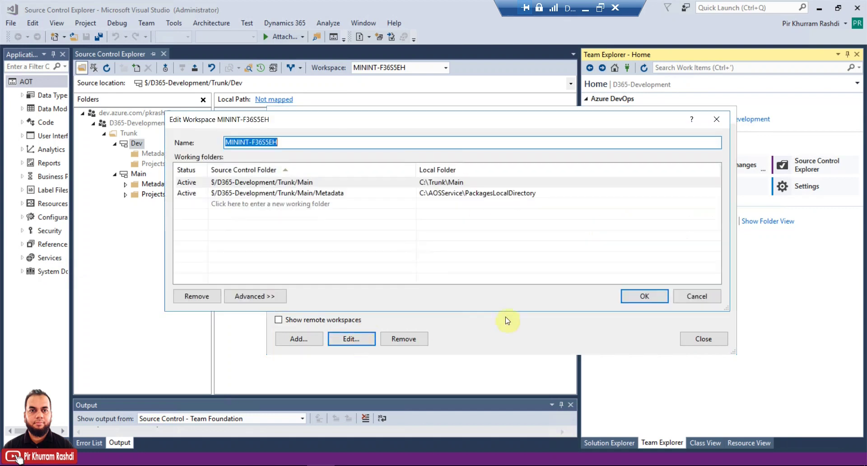
pyautogui.click(303, 181)
pyautogui.doubleClick(304, 182)
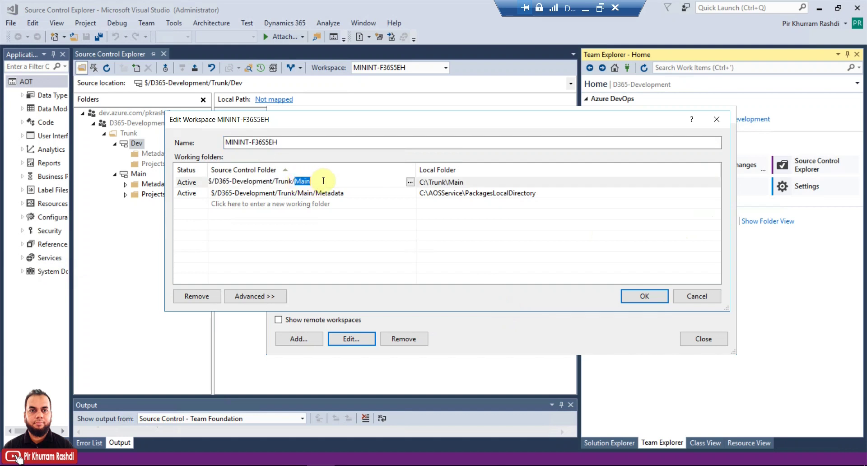
pyautogui.write('Dev')
pyautogui.click(470, 181)
pyautogui.doubleClick(454, 181)
pyautogui.write('Dev')
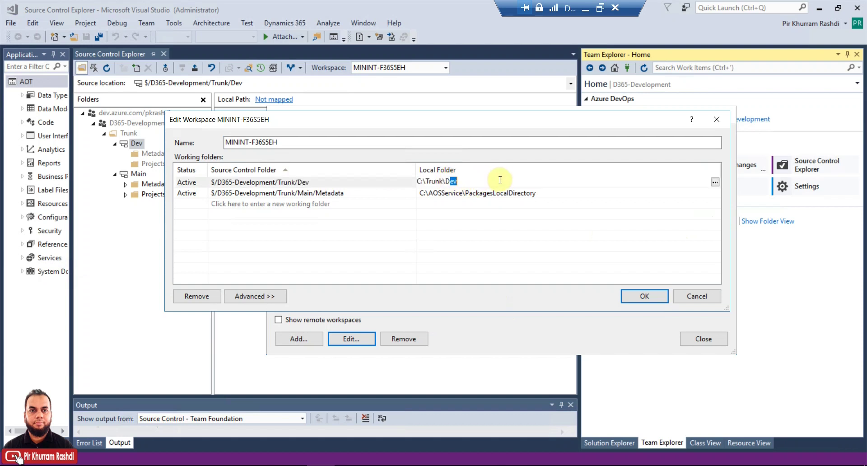
pyautogui.click(456, 194)
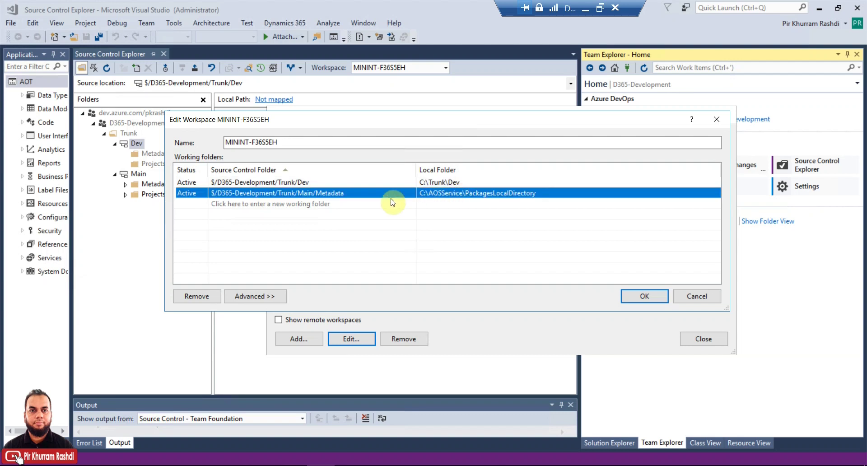
# Step: Change the Metadata mapping's server path to Trunk/Dev/Metadata, save, get latest files, and close
pyautogui.click(322, 193)
pyautogui.click(300, 192)
pyautogui.doubleClick(302, 192)
pyautogui.write('Dev')
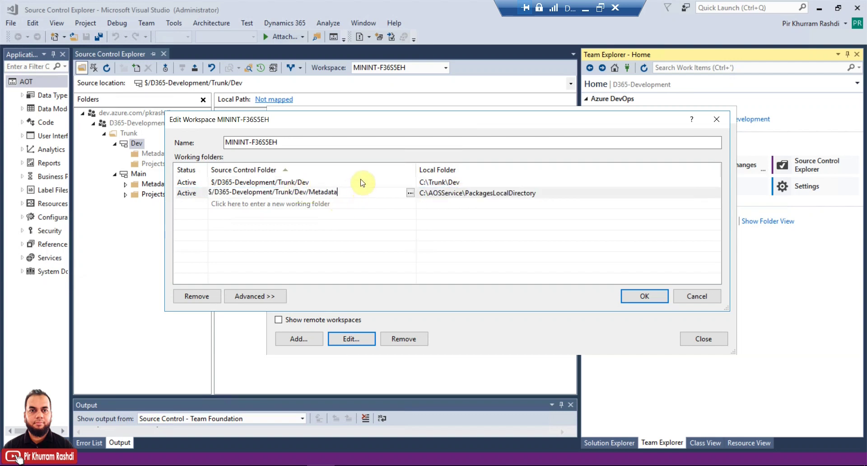
pyautogui.click(360, 182)
pyautogui.click(636, 296)
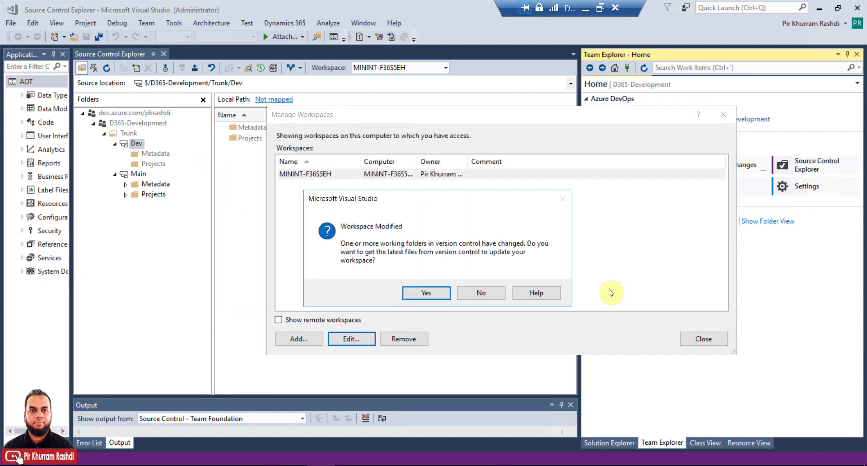
pyautogui.click(431, 292)
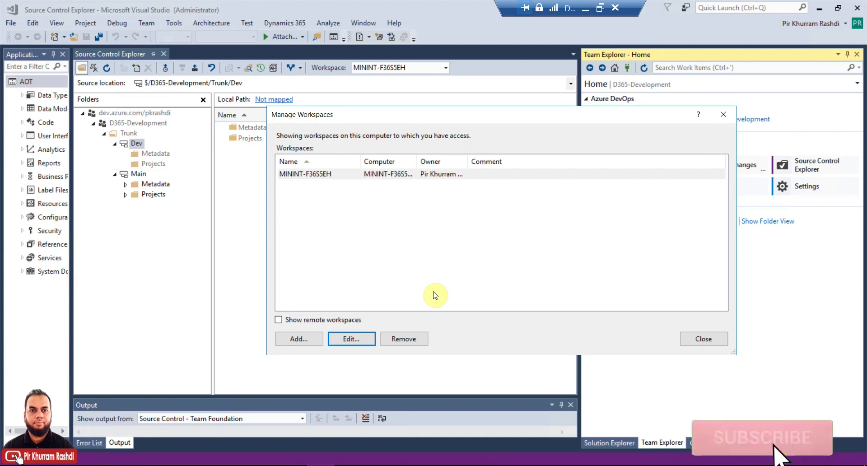
pyautogui.click(702, 340)
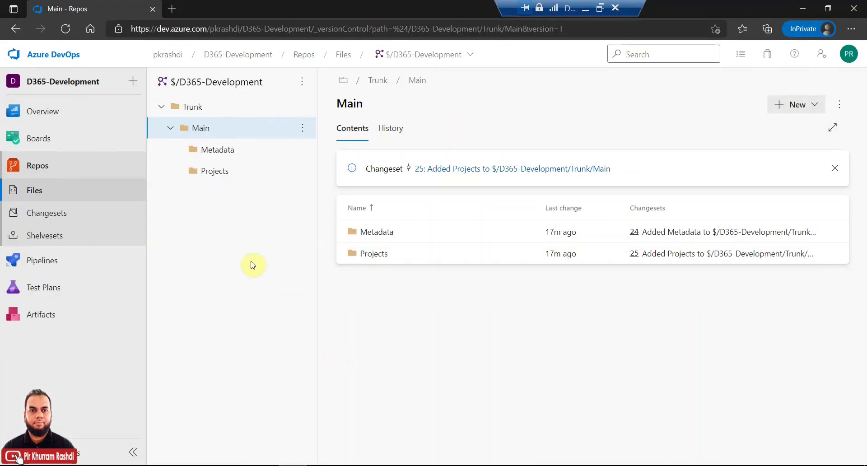
# Step: Browse the Main Metadata, Main and Trunk folders, then reload the Files view
pyautogui.click(209, 154)
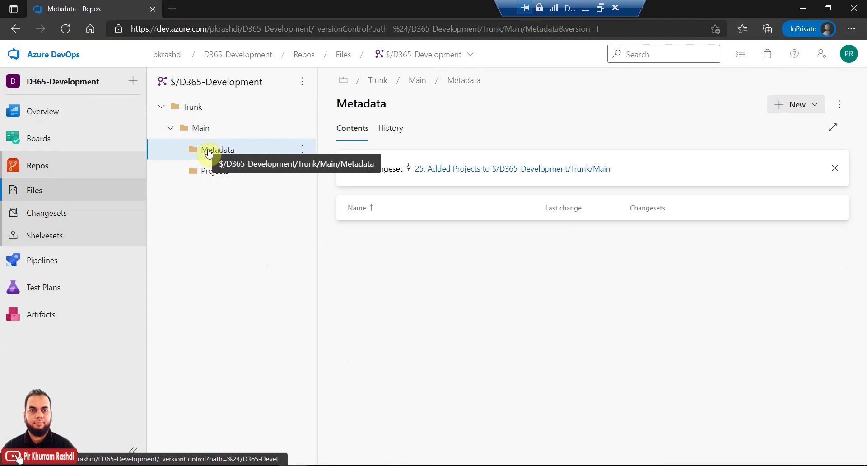
pyautogui.click(202, 129)
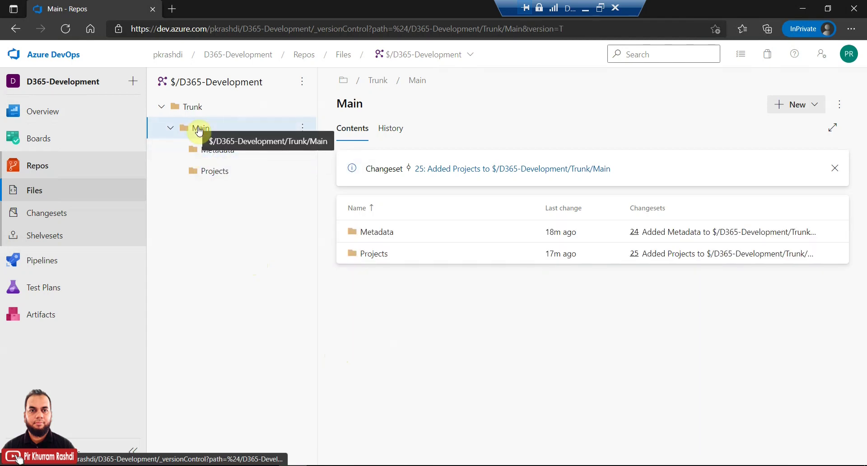
pyautogui.click(200, 113)
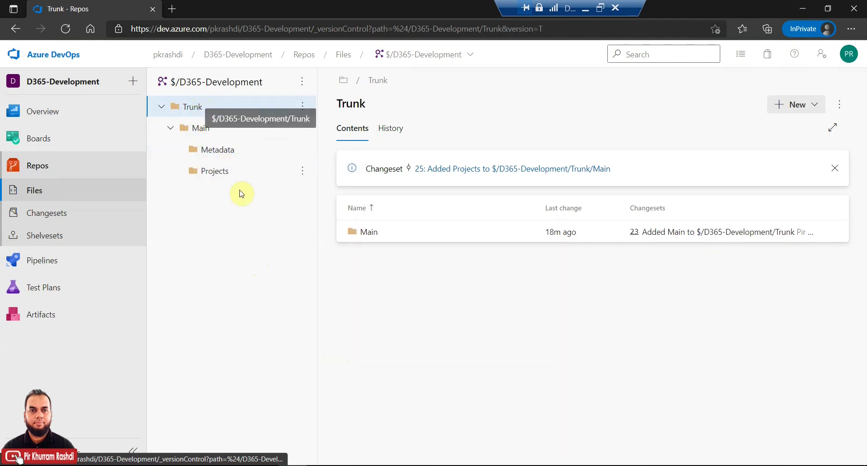
pyautogui.click(67, 30)
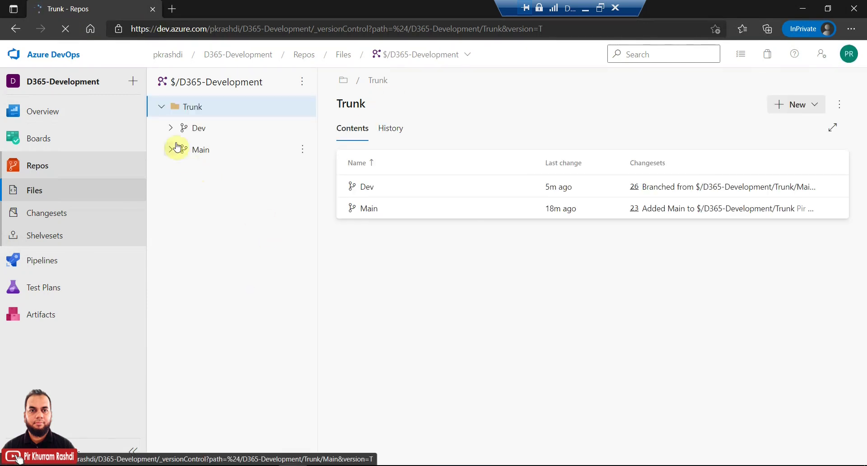
# Step: Expand Dev and Main with their Metadata and Projects folders in the tree
pyautogui.click(172, 128)
pyautogui.click(179, 152)
pyautogui.click(179, 171)
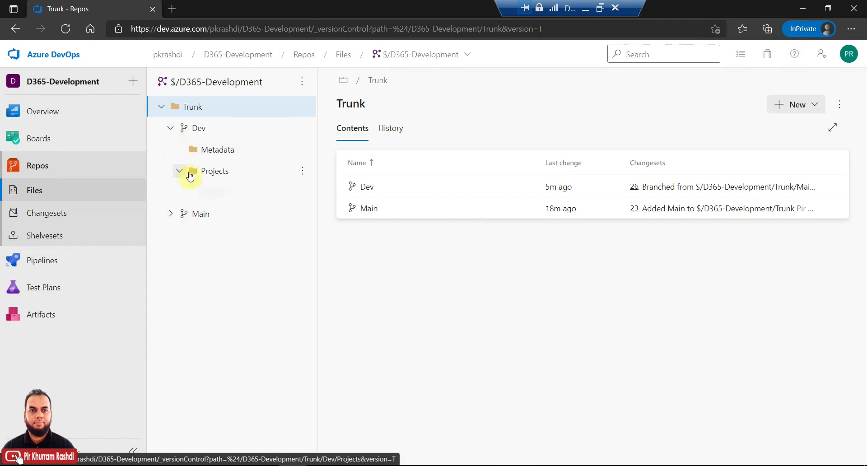
pyautogui.click(171, 192)
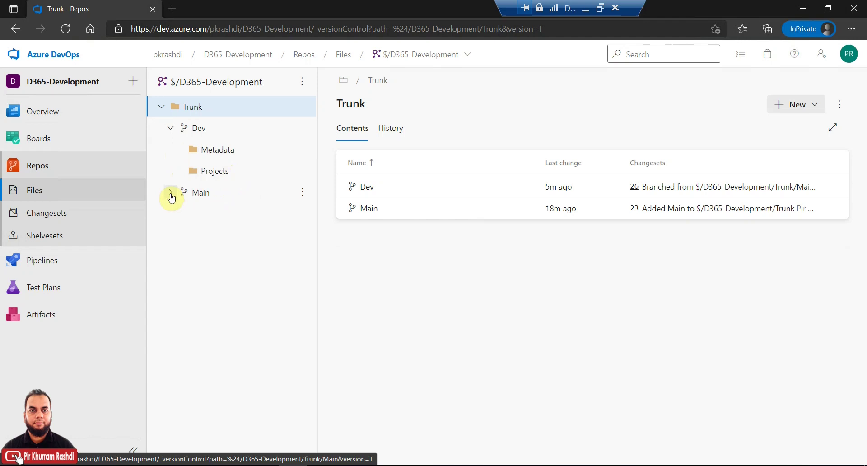
pyautogui.click(180, 214)
pyautogui.click(179, 236)
# Step: View each Projects and Metadata folder under Main and Dev, then return to Visual Studio
pyautogui.click(222, 238)
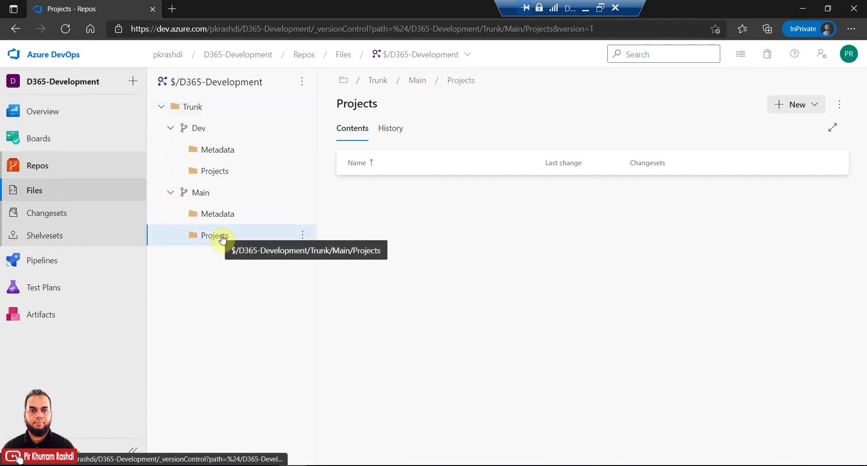
pyautogui.click(221, 213)
pyautogui.click(224, 168)
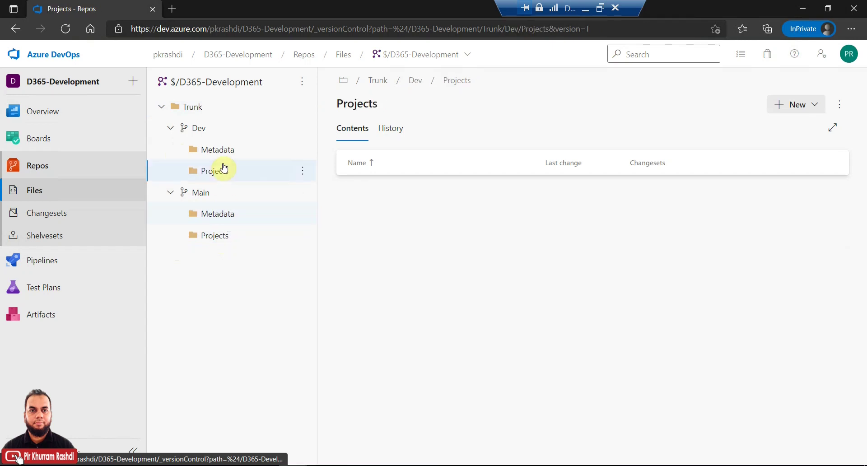
pyautogui.click(229, 152)
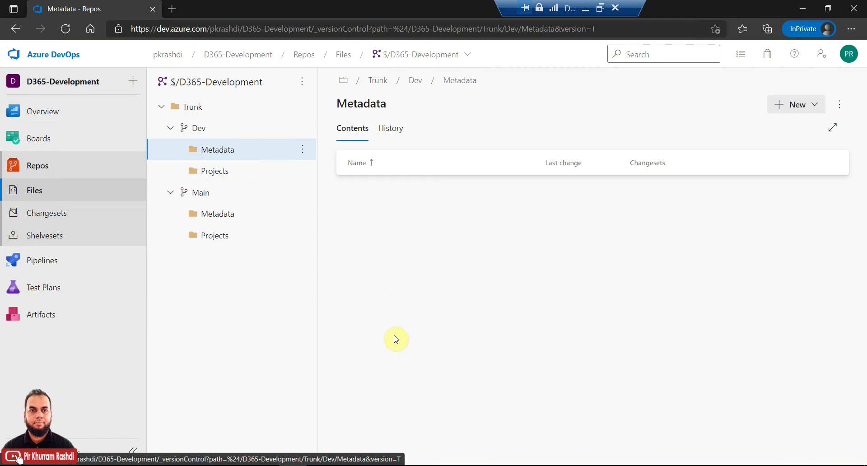
pyautogui.click(321, 465)
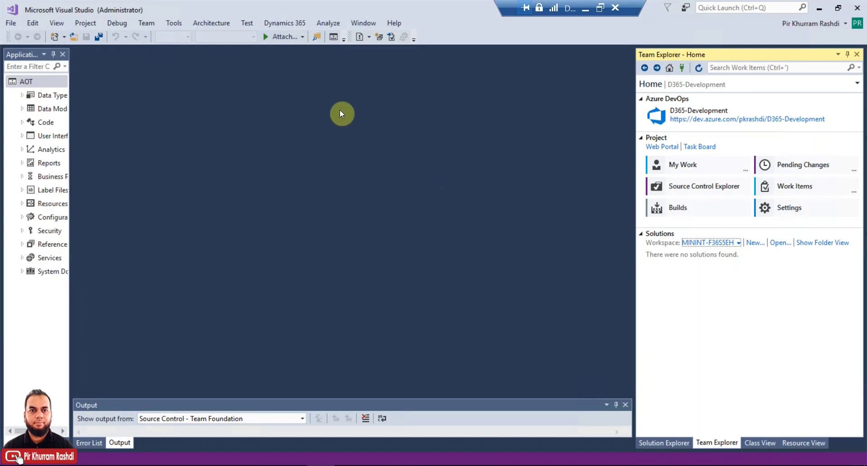
# Step: Launch Create model from the Dynamics 365 > Model Management menu
pyautogui.click(291, 25)
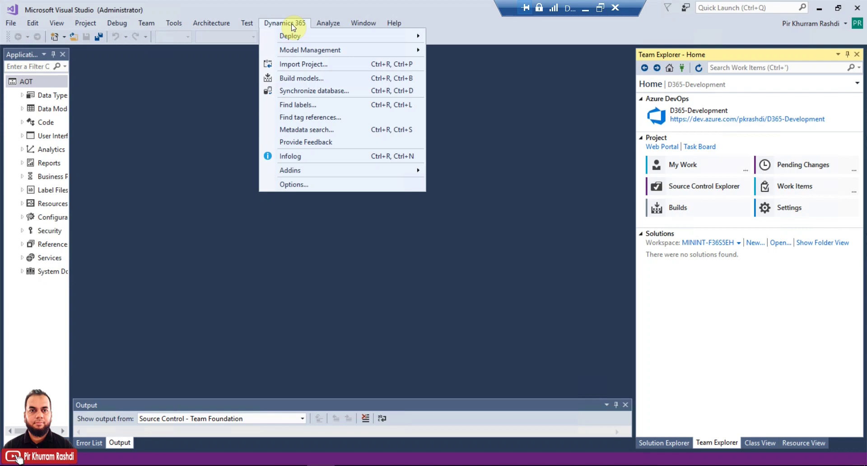
pyautogui.moveTo(310, 50)
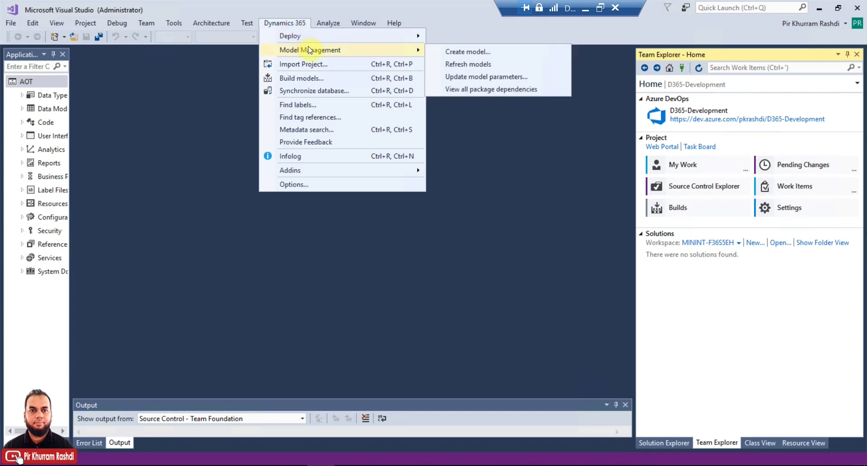
pyautogui.click(447, 52)
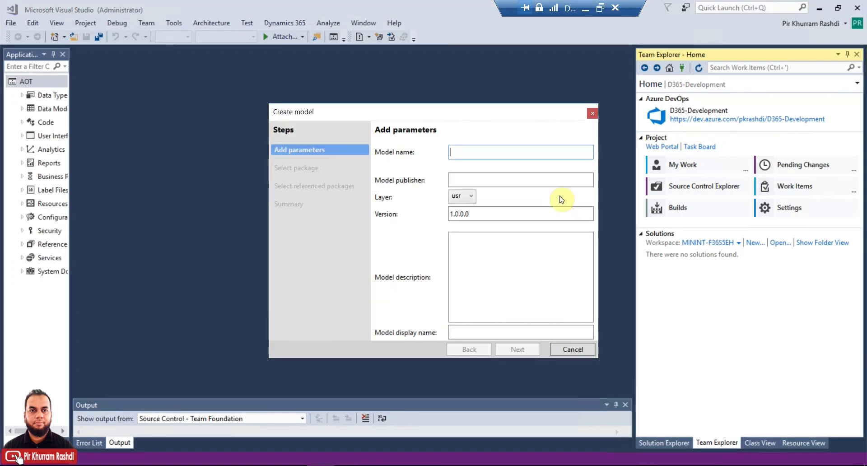
# Step: Name the model PKR_Model, enter the publisher's name, keep layer usr, and go Next
pyautogui.click(528, 150)
pyautogui.write('PKR_Model')
pyautogui.click(481, 177)
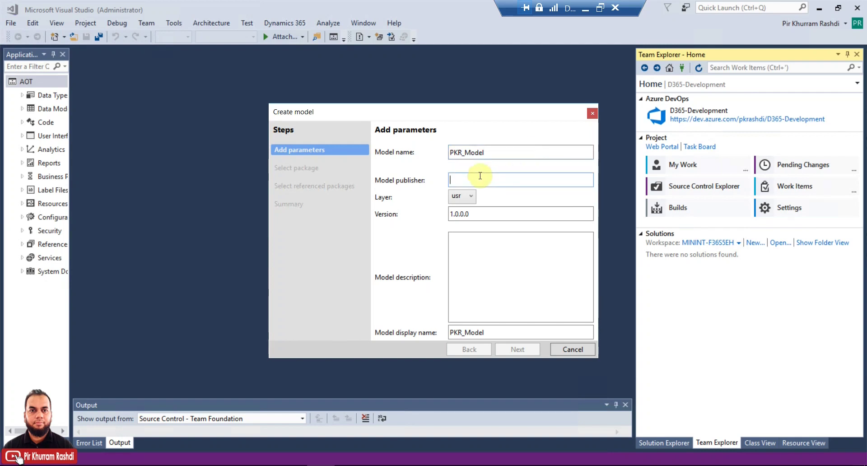
pyautogui.write('Pir Khurram Rashdi')
pyautogui.click(467, 199)
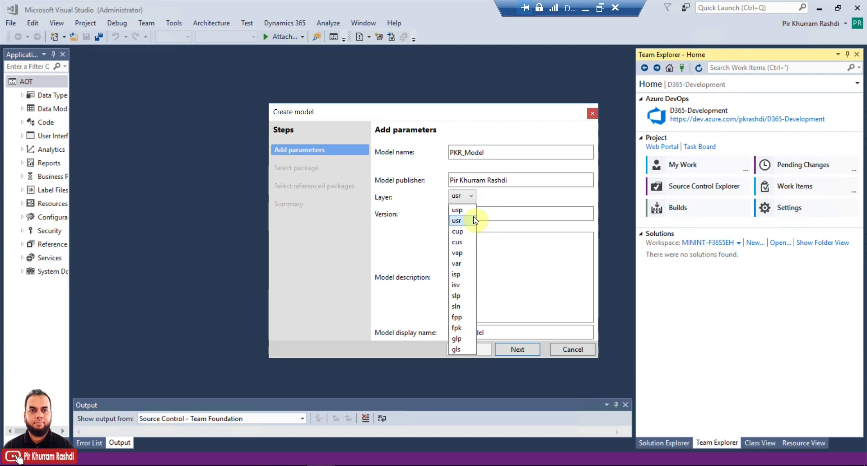
pyautogui.click(499, 216)
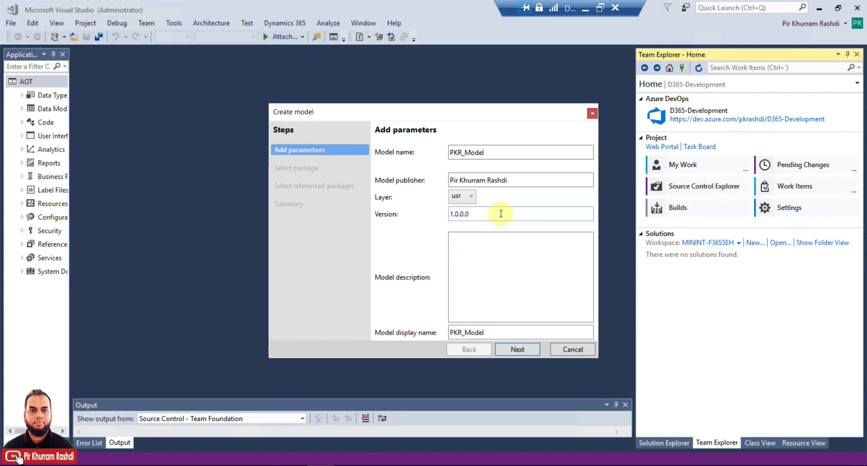
pyautogui.click(492, 252)
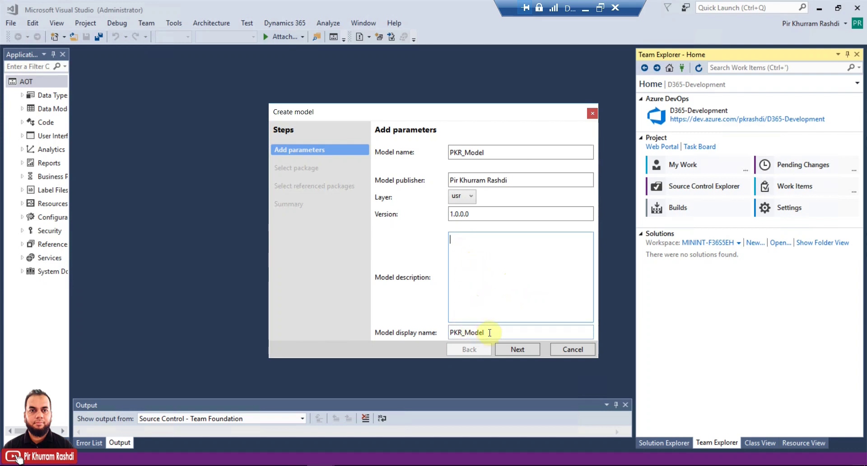
pyautogui.click(517, 351)
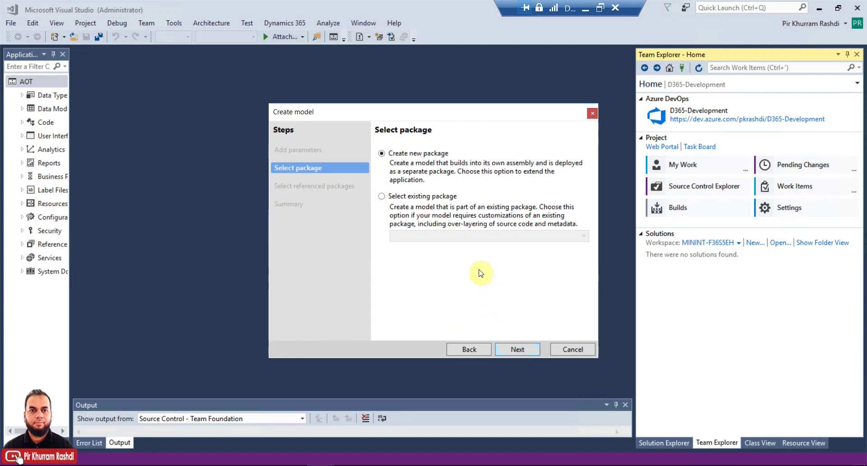
# Step: Choose Create new package, reference ApplicationSuite, and advance to the Summary
pyautogui.click(416, 199)
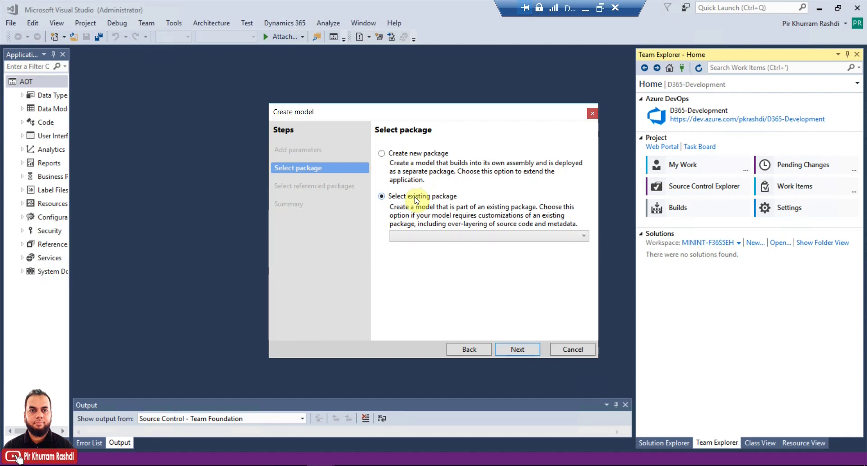
pyautogui.click(423, 236)
pyautogui.click(423, 236)
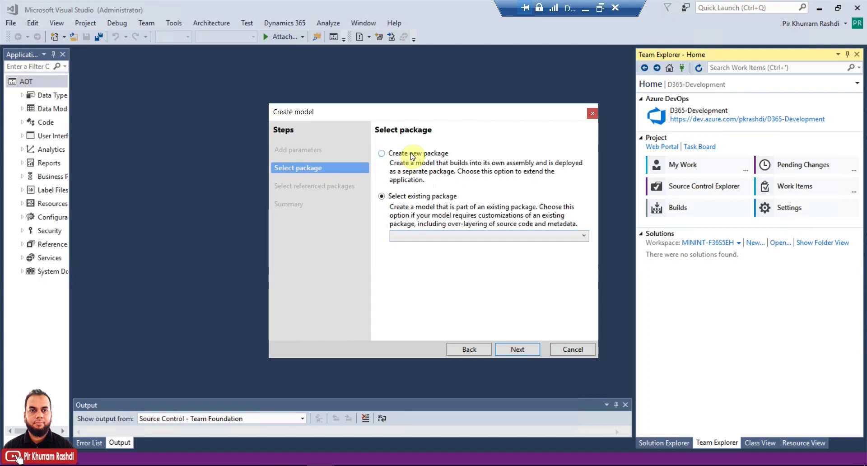
pyautogui.click(412, 156)
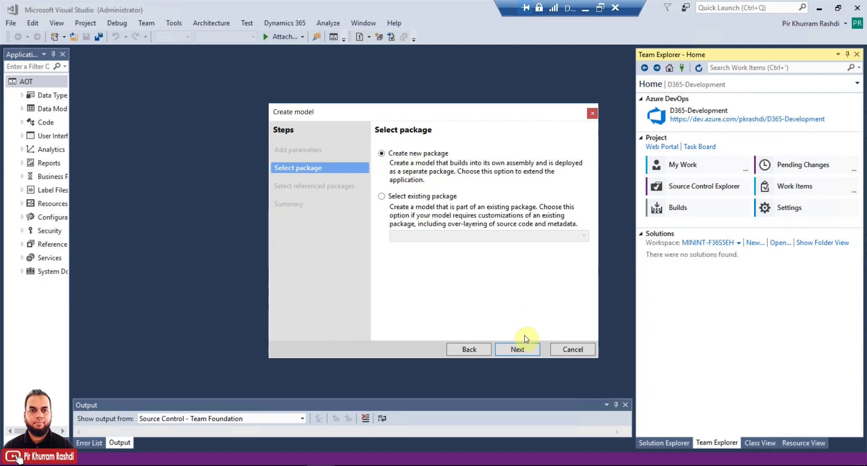
pyautogui.click(519, 346)
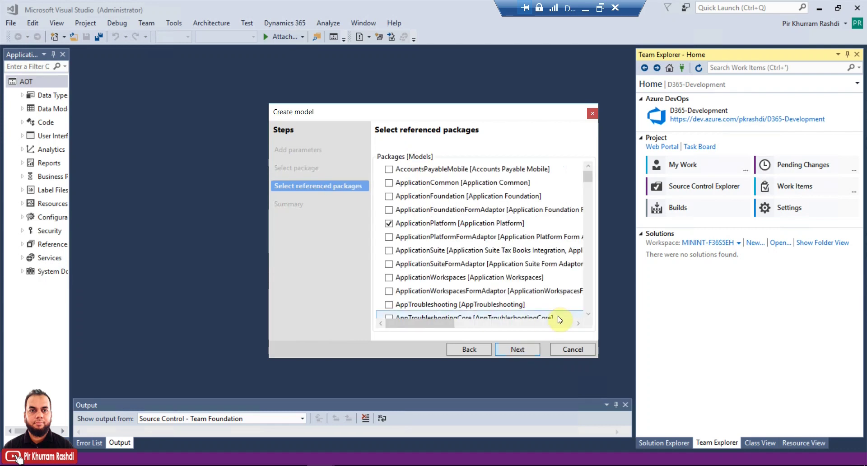
pyautogui.click(389, 251)
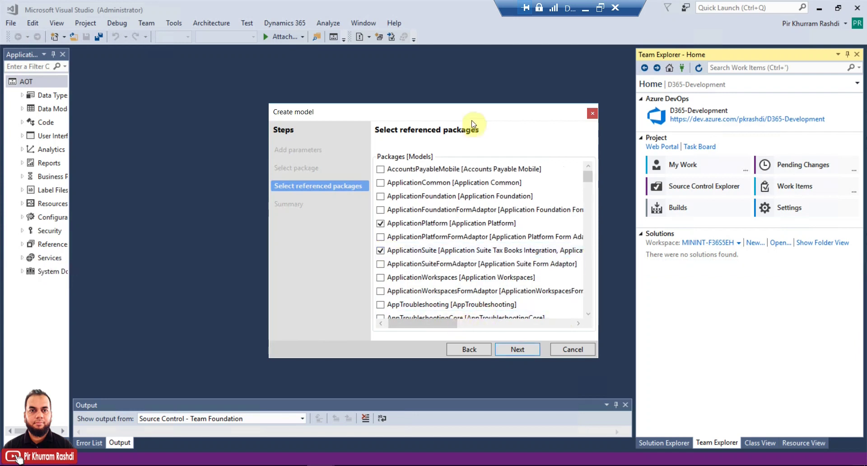
pyautogui.moveTo(459, 108); pyautogui.dragTo(416, 90)
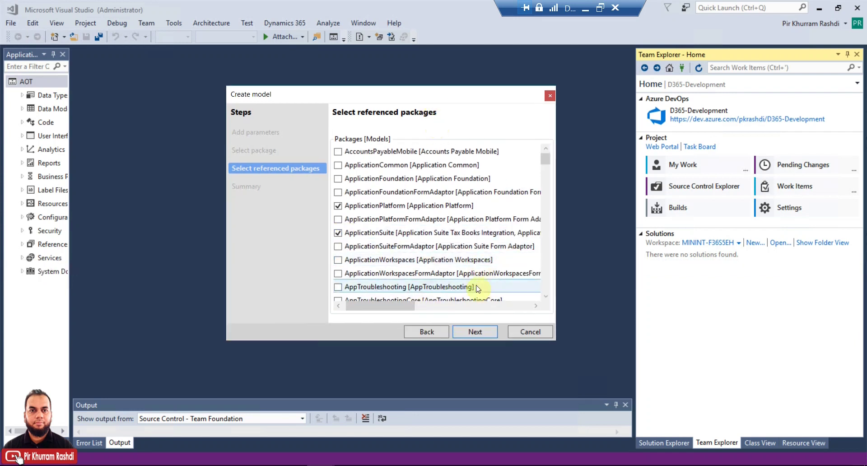
pyautogui.click(473, 332)
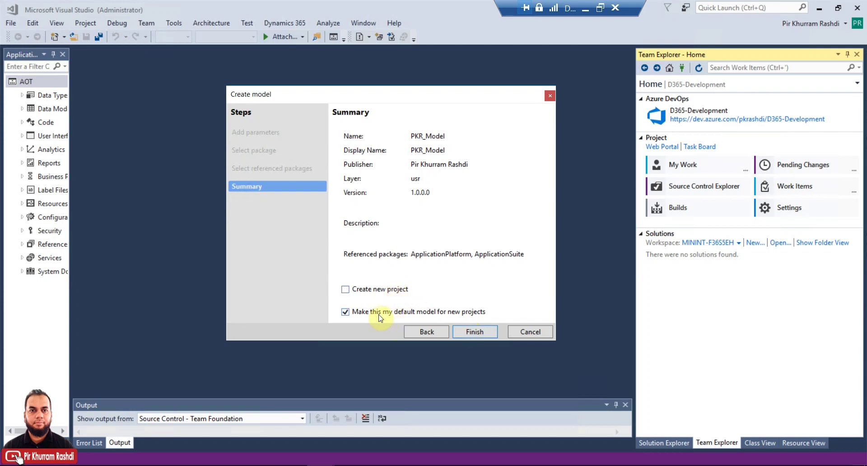
# Step: Finish creating PKR_Model and start a new project located in C:\Trunk\Dev\Projects\
pyautogui.click(474, 333)
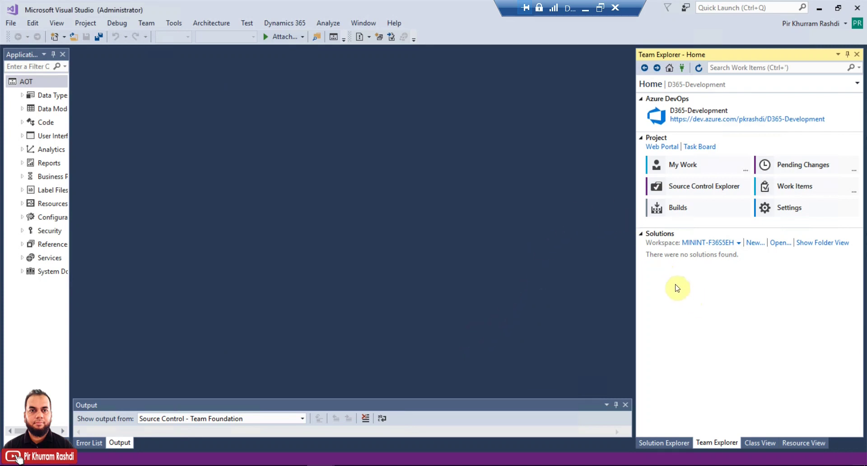
pyautogui.click(756, 244)
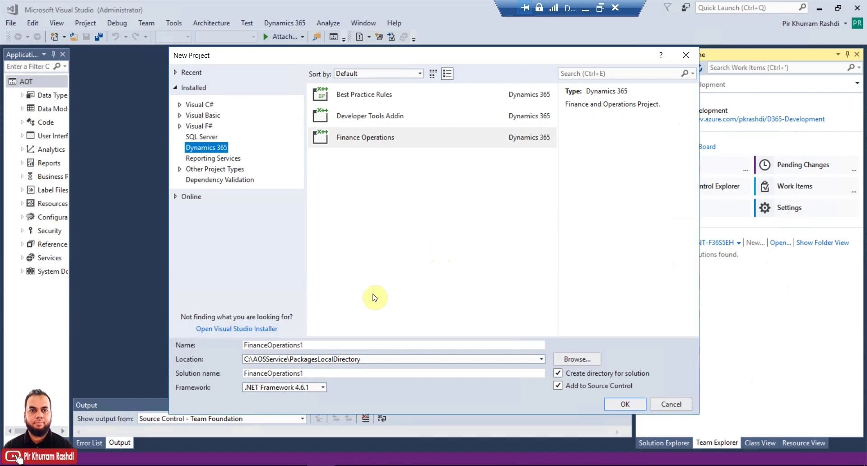
pyautogui.click(374, 357)
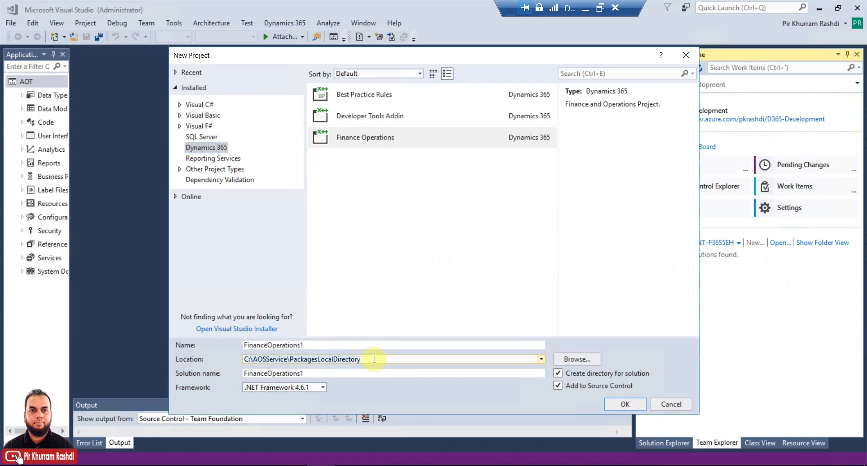
pyautogui.click(541, 361)
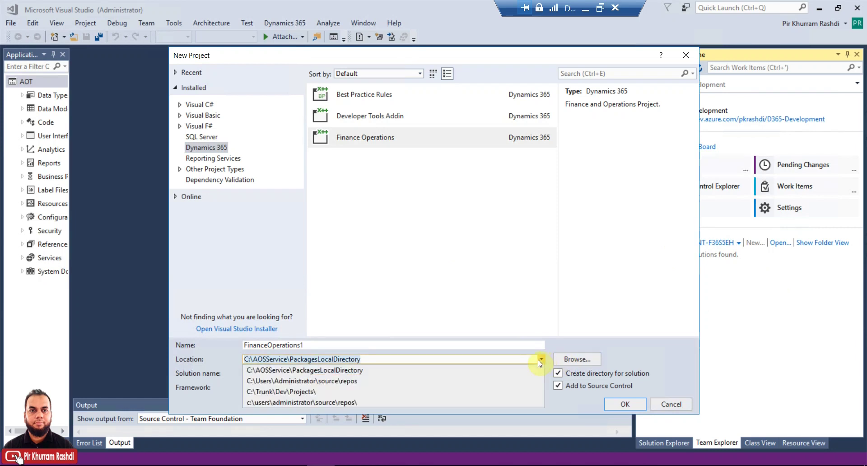
pyautogui.click(322, 392)
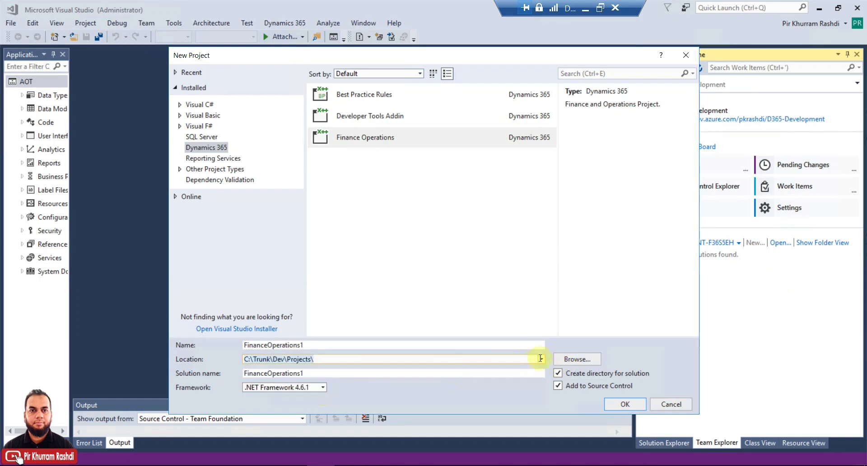
# Step: Name the Finance Operations project PKR_Test and create it
pyautogui.click(570, 358)
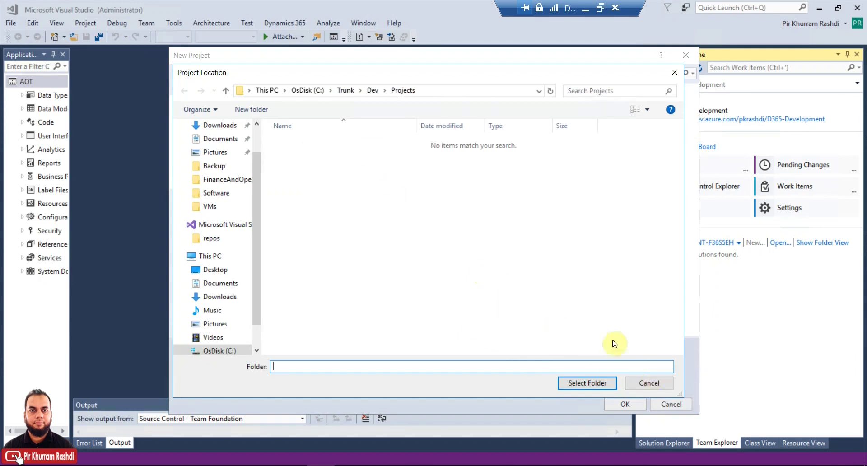
pyautogui.click(646, 382)
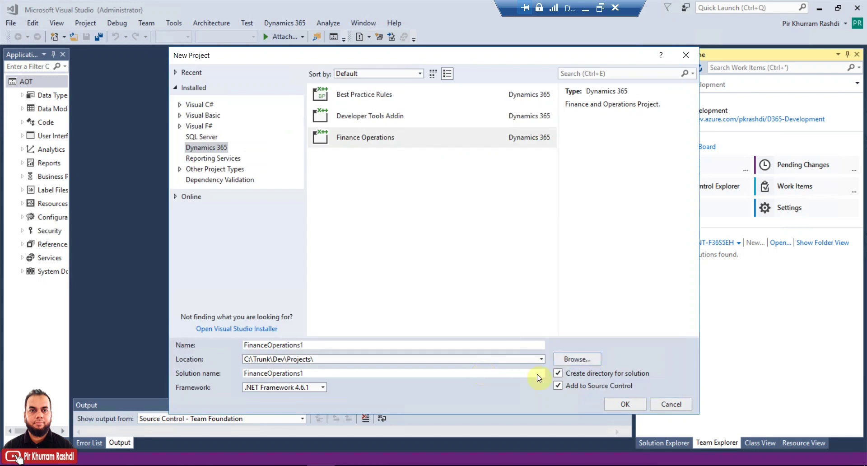
pyautogui.click(359, 345)
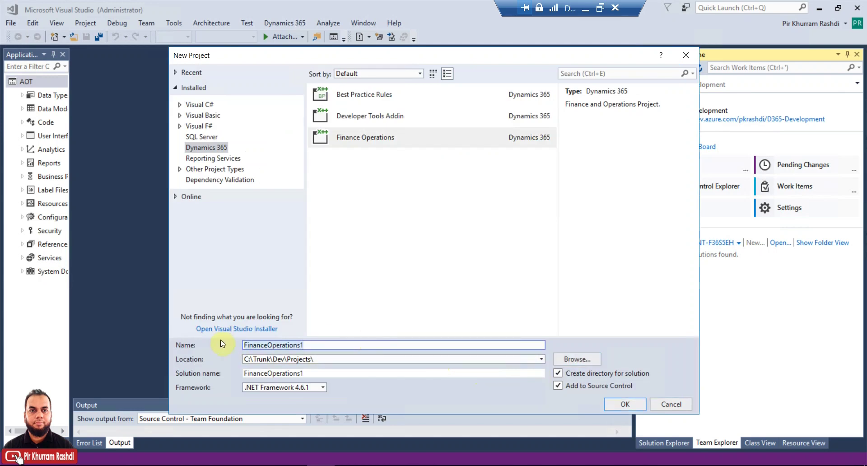
pyautogui.hotkey('ctrl', 'a')
pyautogui.write('PKR_Test')
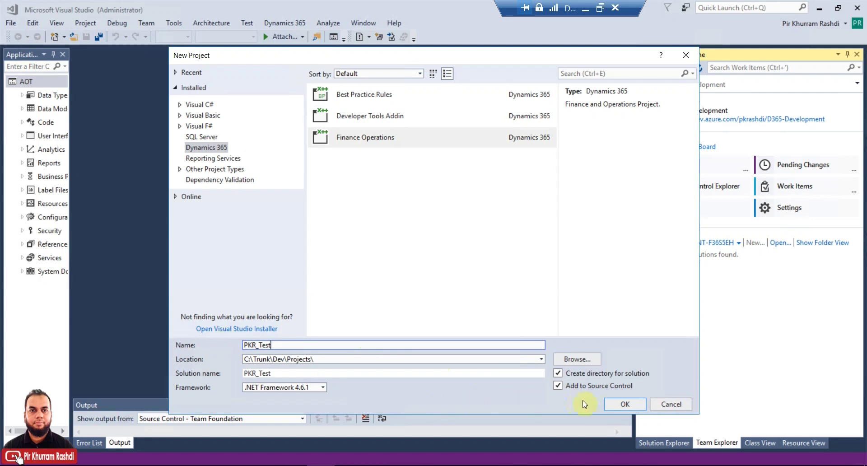
pyautogui.click(622, 403)
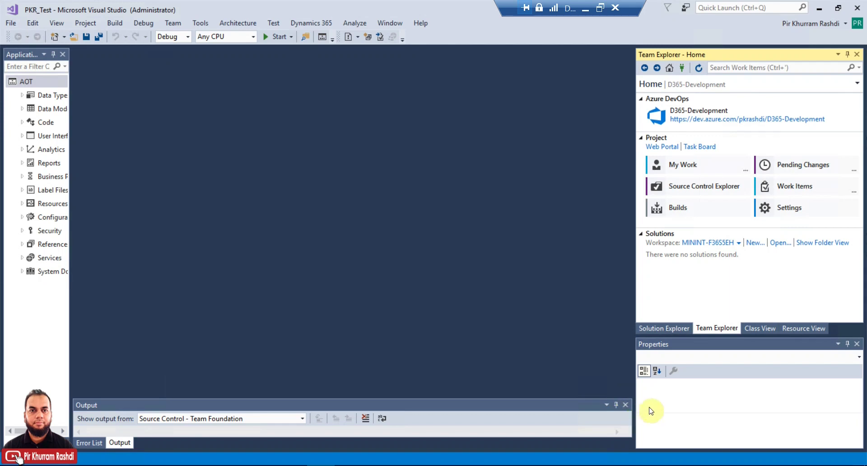
# Step: Show the PKR_Test project tree, widen the panel, and enlarge the Properties pane
pyautogui.click(663, 329)
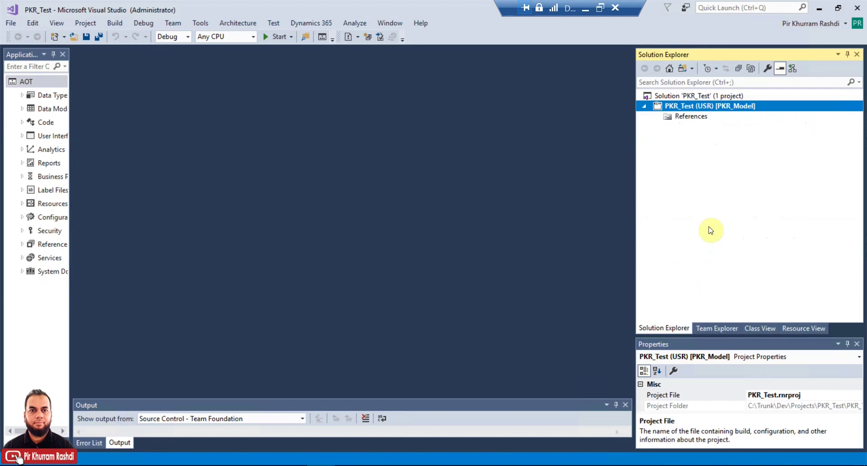
pyautogui.moveTo(633, 135); pyautogui.dragTo(598, 136)
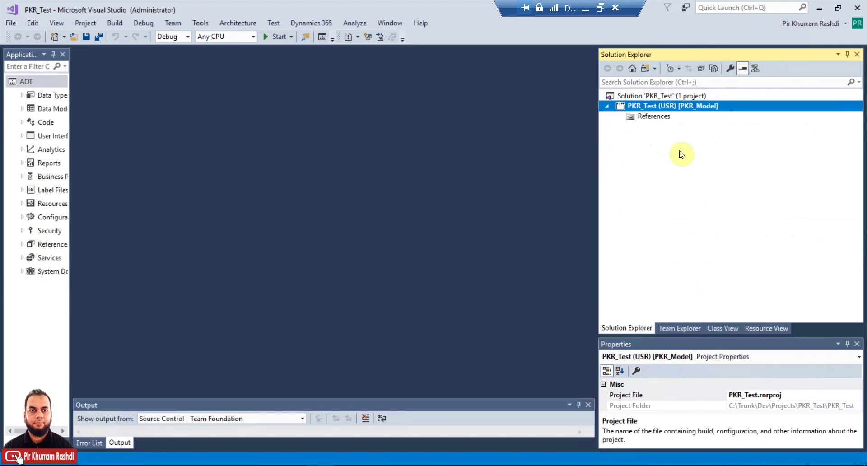
pyautogui.click(659, 116)
pyautogui.click(657, 107)
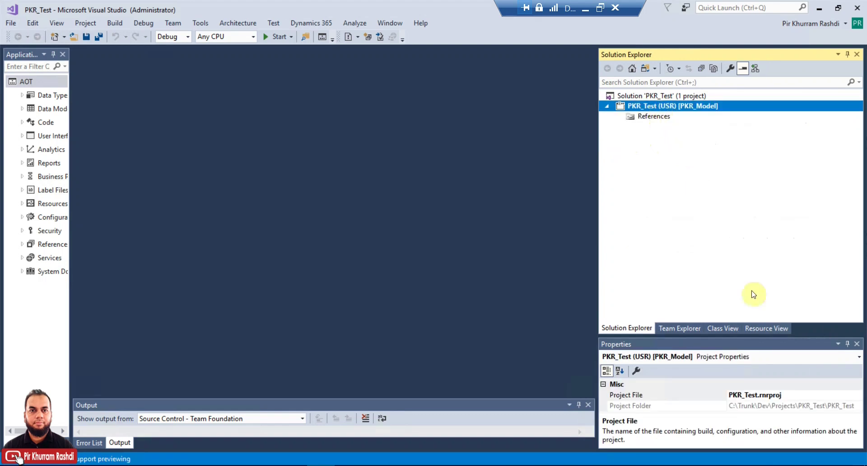
pyautogui.moveTo(745, 338); pyautogui.dragTo(741, 289)
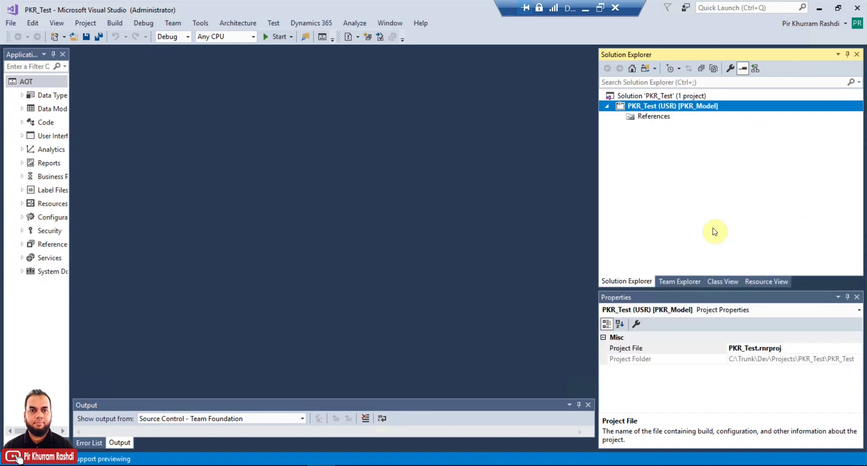
# Step: Add a Code > Runnable Class (Job) item named PKR_Test to the project
pyautogui.rightClick(684, 107)
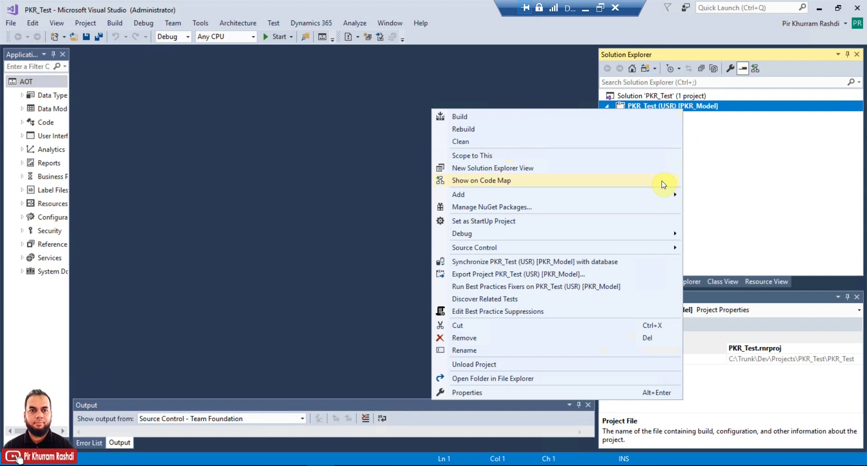
pyautogui.moveTo(666, 195)
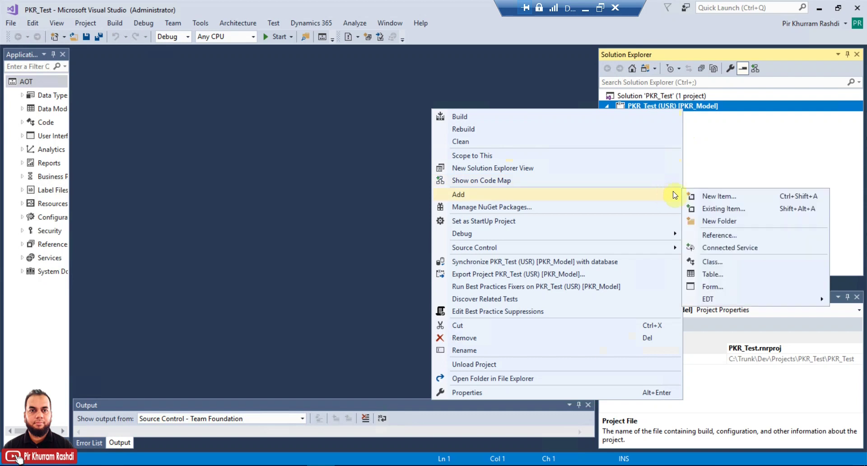
pyautogui.click(700, 197)
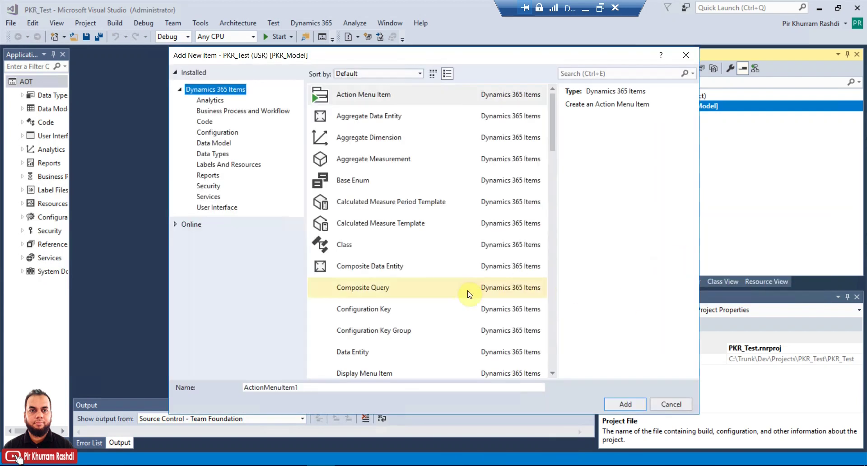
pyautogui.click(209, 123)
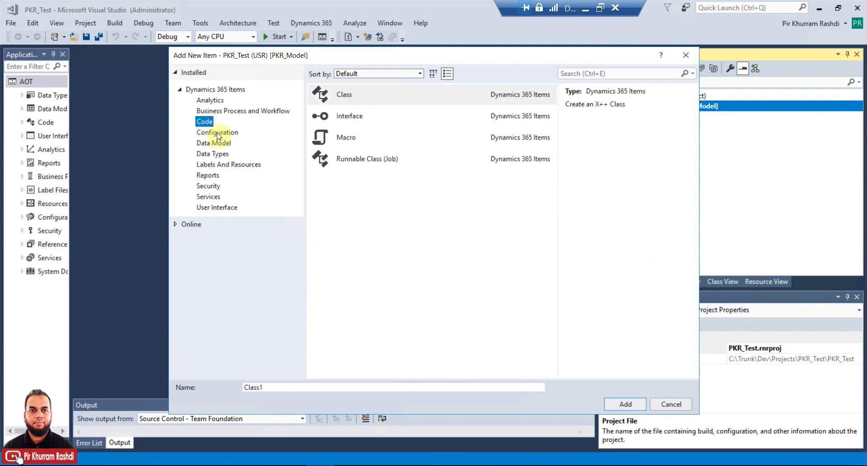
pyautogui.click(351, 165)
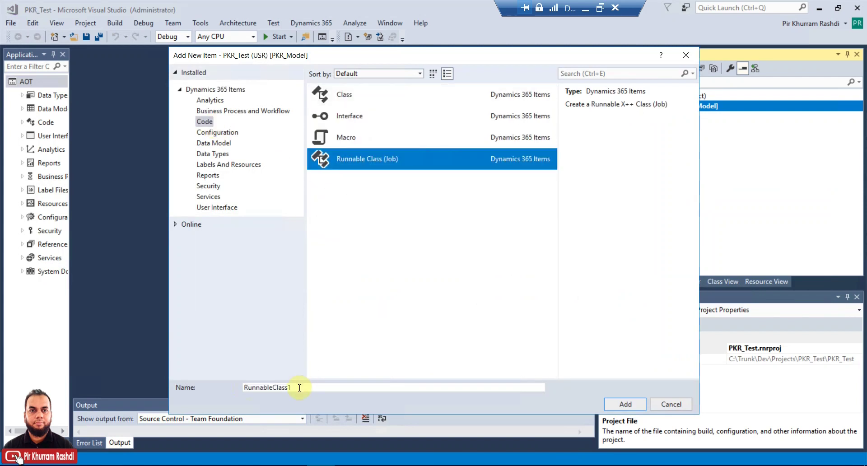
pyautogui.moveTo(299, 387); pyautogui.dragTo(231, 391)
pyautogui.write('PKR_Test')
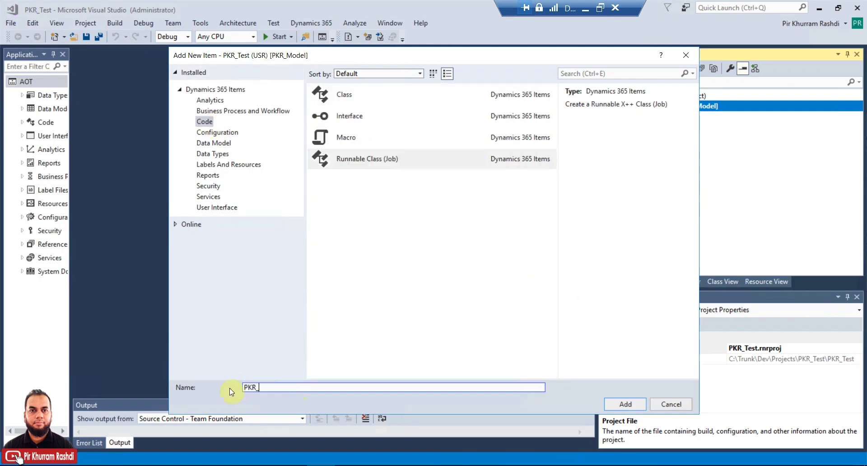
pyautogui.press('Return')
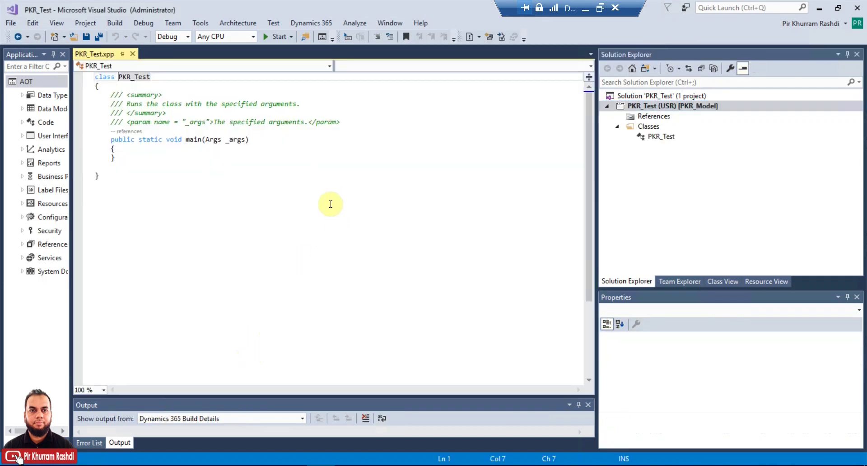
# Step: Insert info(strFmt("Test")); into main, save the class, and select PKR_Test
pyautogui.click(167, 155)
pyautogui.click(170, 149)
pyautogui.press('Return')
pyautogui.write('info(')
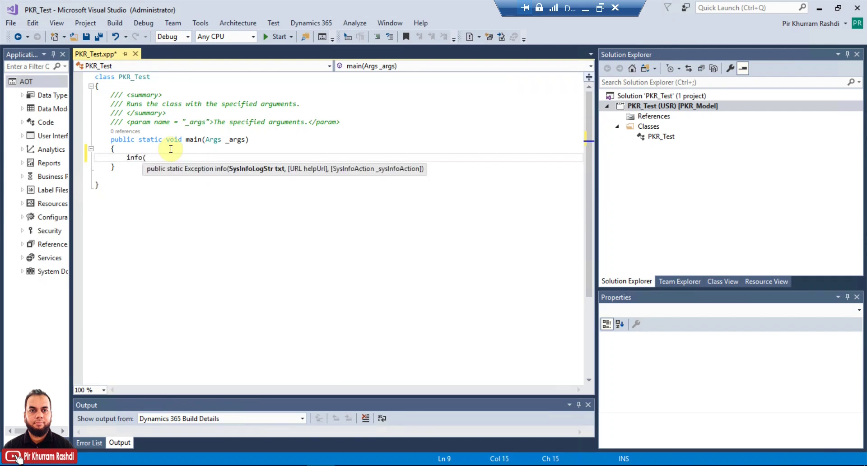
pyautogui.write('strFmt(')
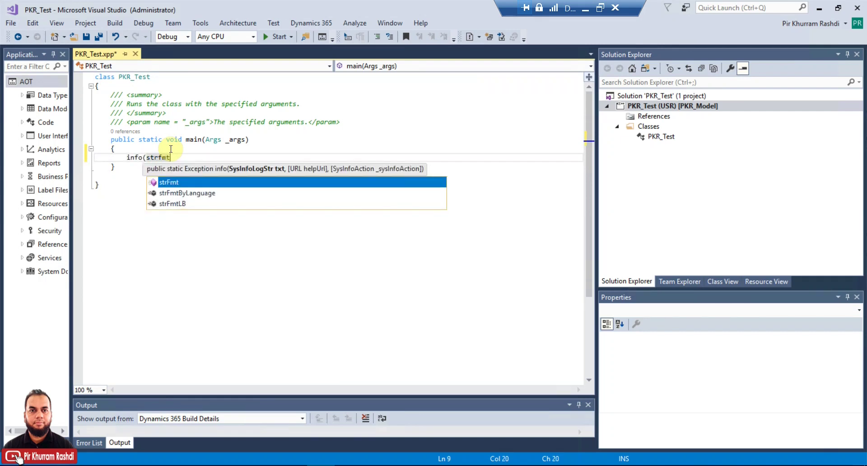
pyautogui.write('"Test"));')
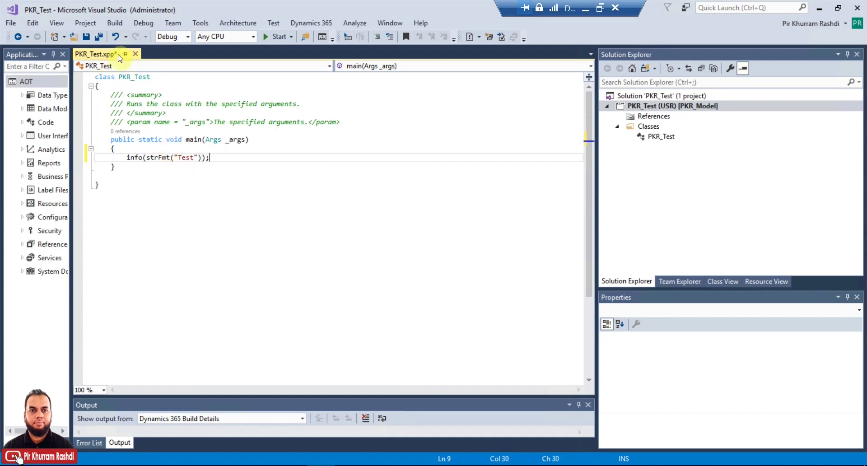
pyautogui.click(99, 37)
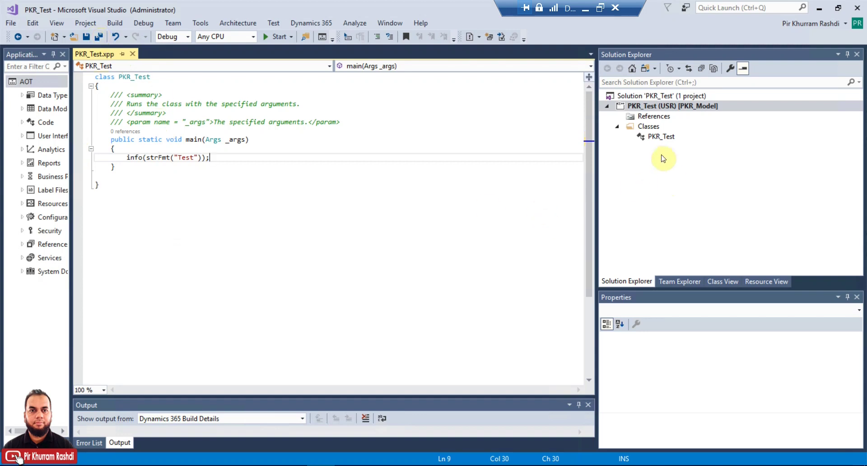
pyautogui.click(659, 139)
# Step: Set PKR_Test as the startup object and close its code file
pyautogui.rightClick(659, 140)
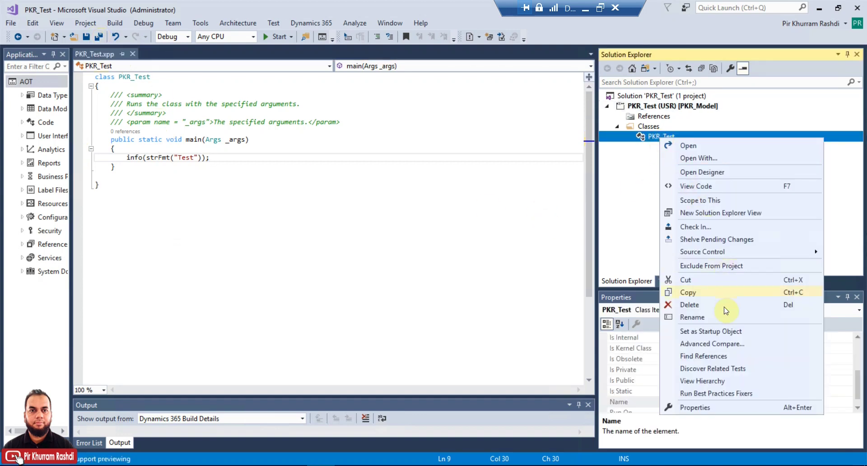
pyautogui.click(726, 333)
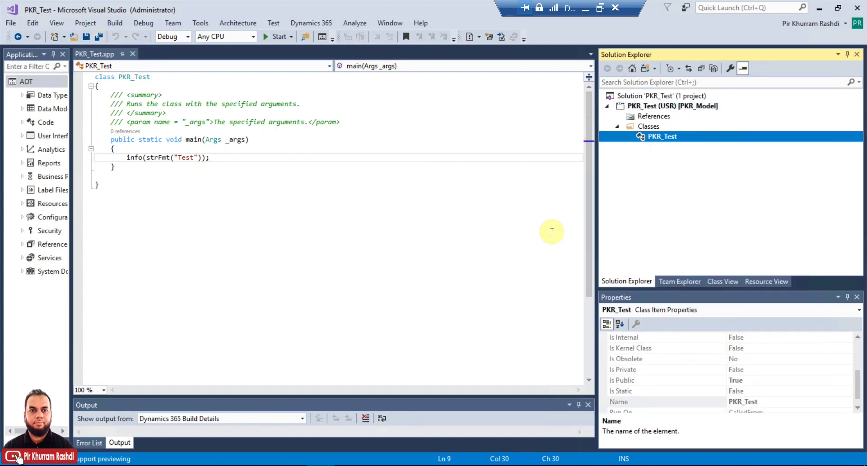
pyautogui.click(132, 54)
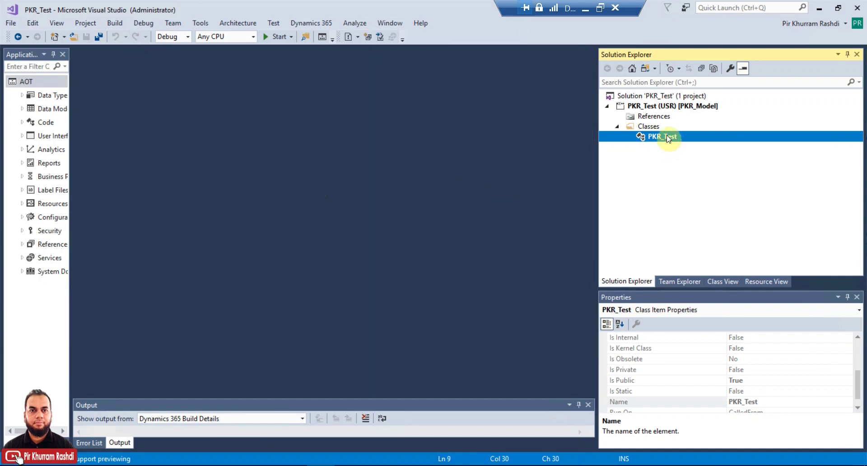
pyautogui.rightClick(666, 137)
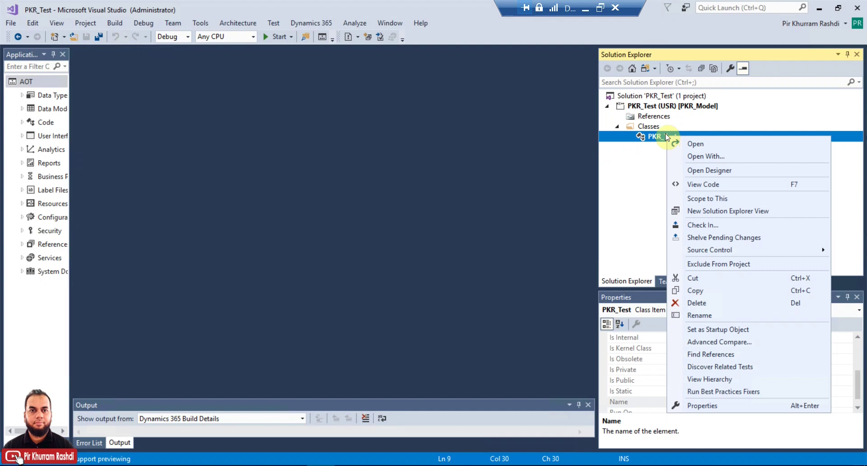
pyautogui.click(663, 107)
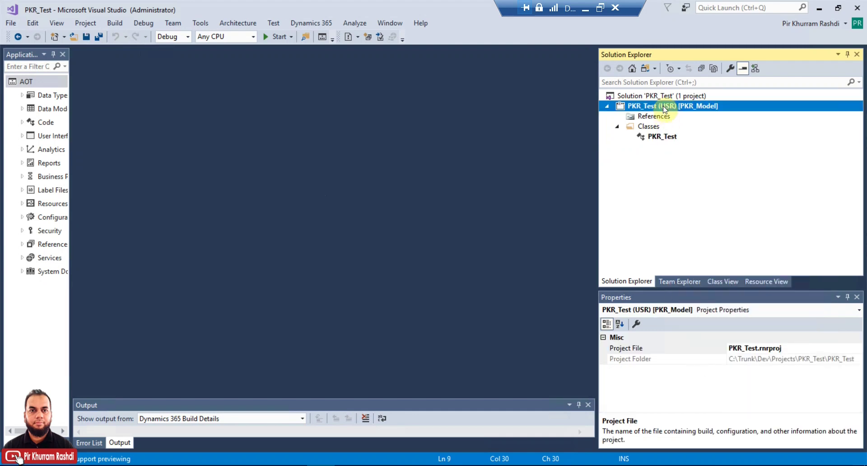
pyautogui.click(666, 97)
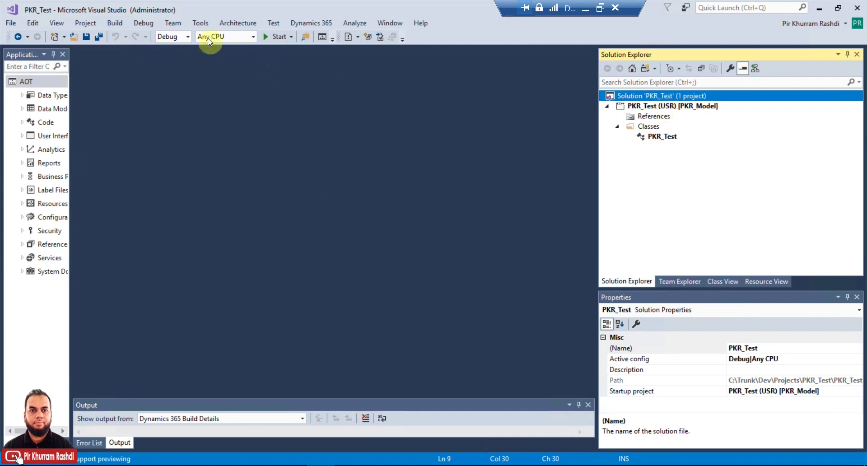
# Step: Build and run PKR_Test without debugging, then close the browser and leave the page
pyautogui.click(151, 23)
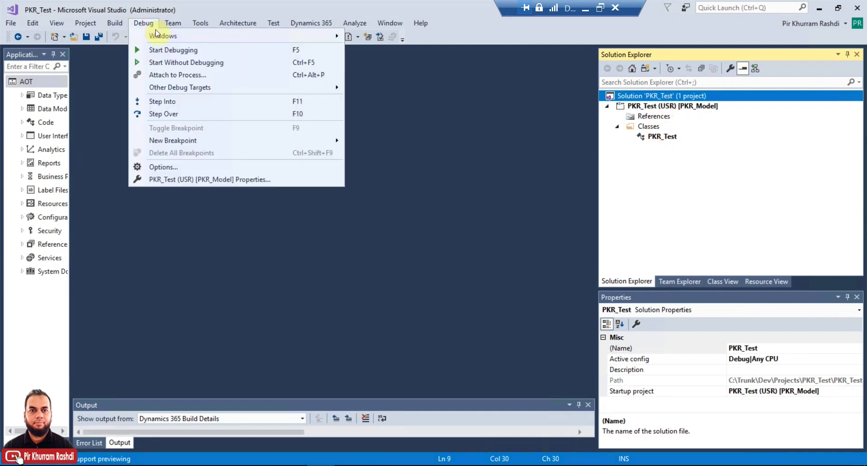
pyautogui.click(165, 63)
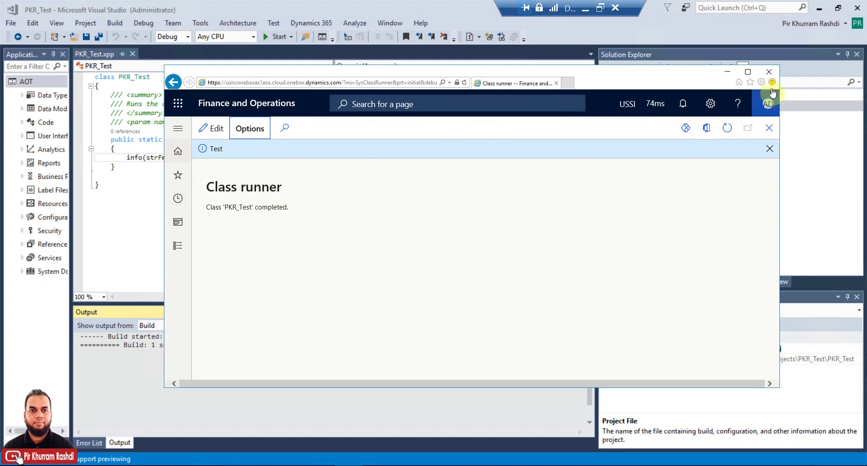
pyautogui.click(767, 72)
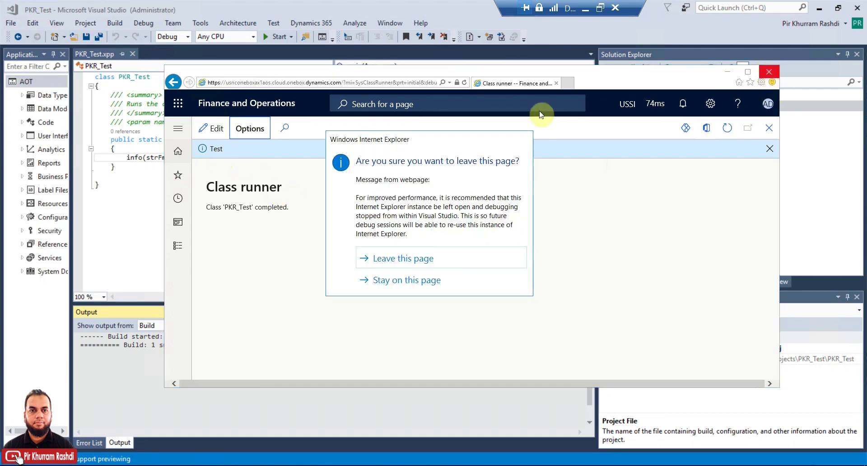
pyautogui.click(449, 257)
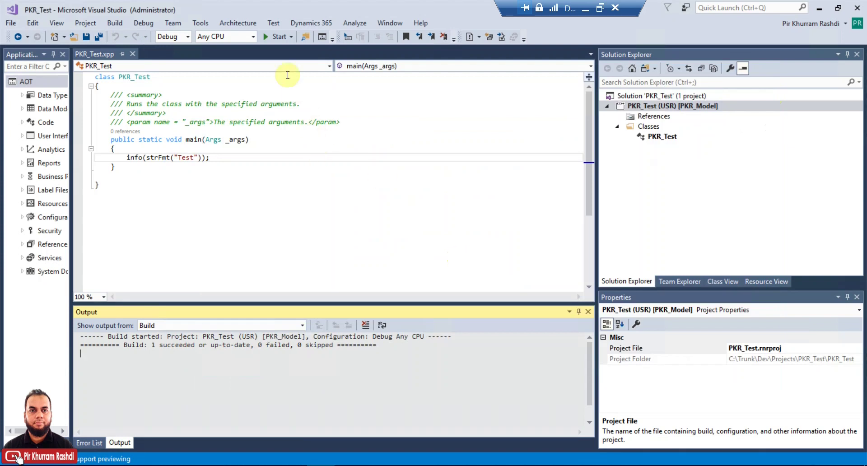
# Step: Check in the three PKR_Test files as changeset 27 with comment 'Ver 1', then switch to the Azure DevOps browser view
pyautogui.click(658, 96)
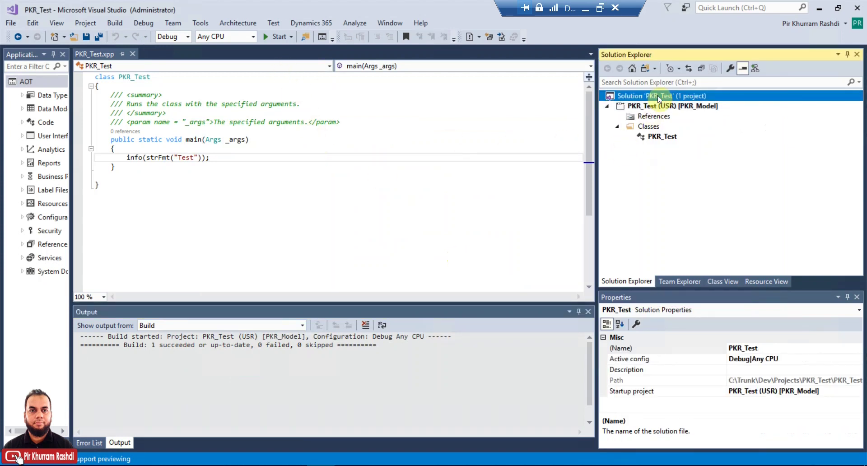
pyautogui.rightClick(657, 96)
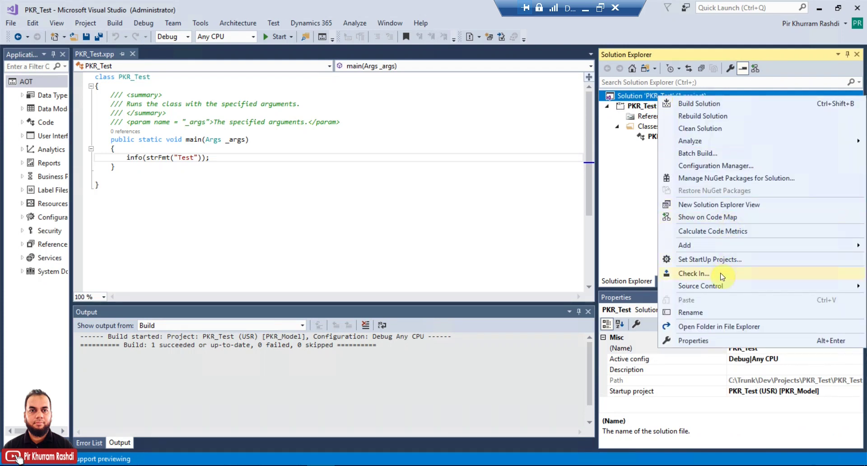
pyautogui.moveTo(722, 287)
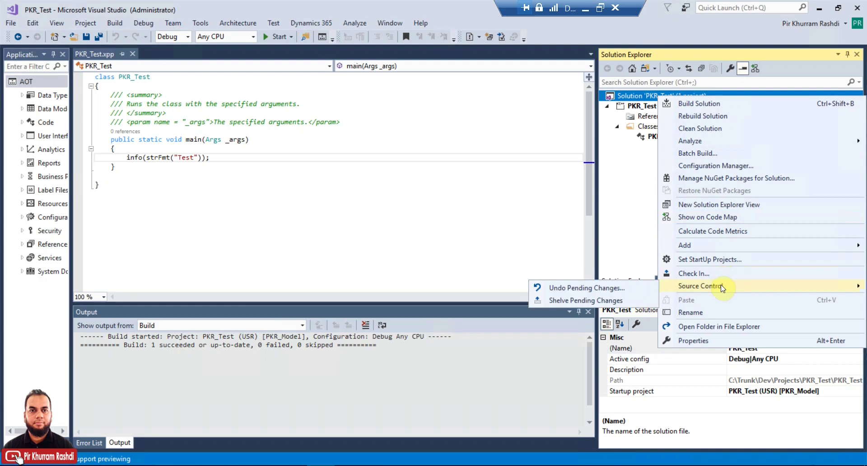
pyautogui.click(720, 274)
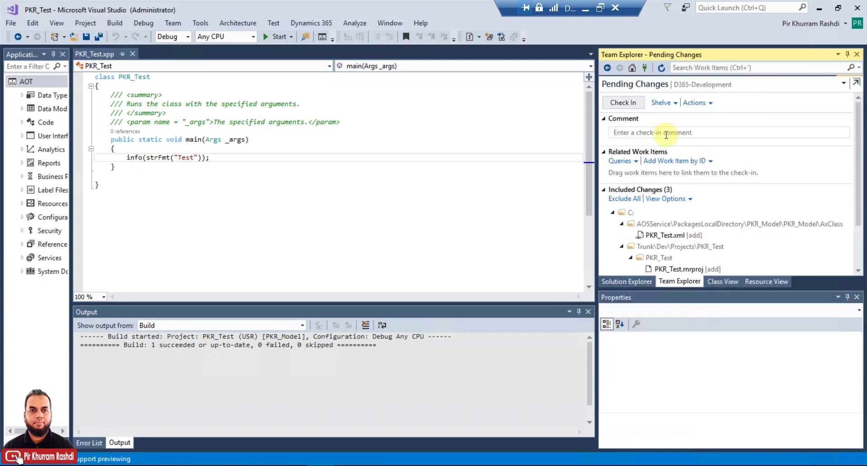
pyautogui.click(666, 135)
pyautogui.write('Ver 1')
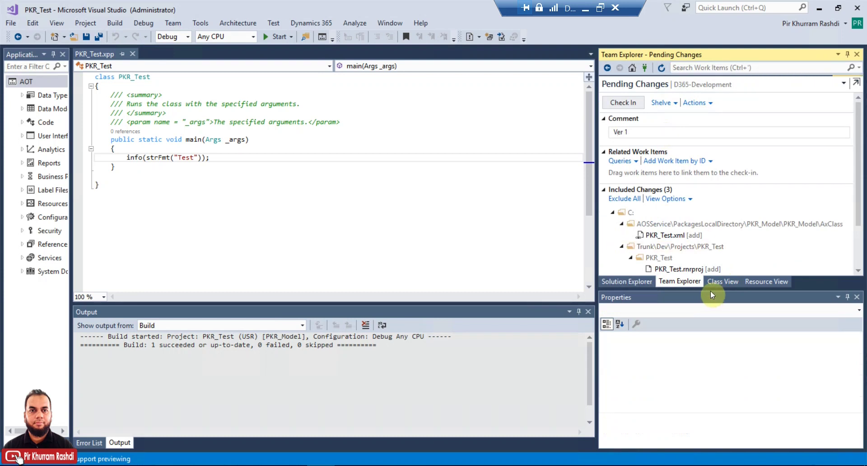
pyautogui.moveTo(711, 291); pyautogui.dragTo(710, 346)
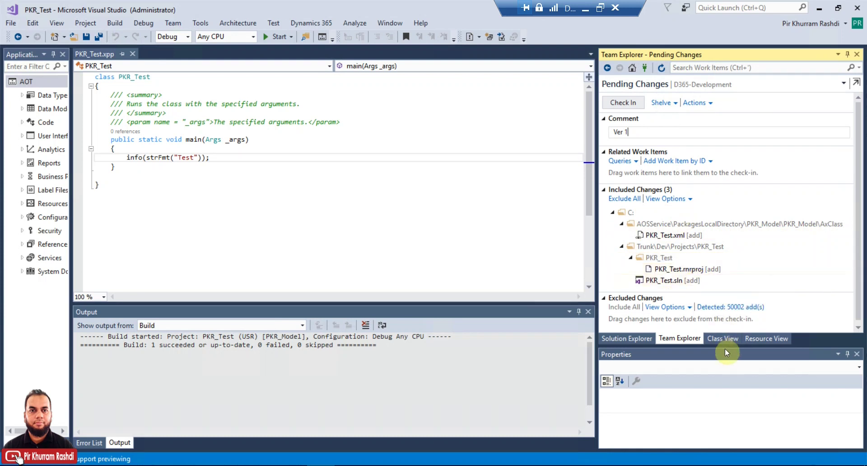
pyautogui.moveTo(724, 346); pyautogui.dragTo(727, 366)
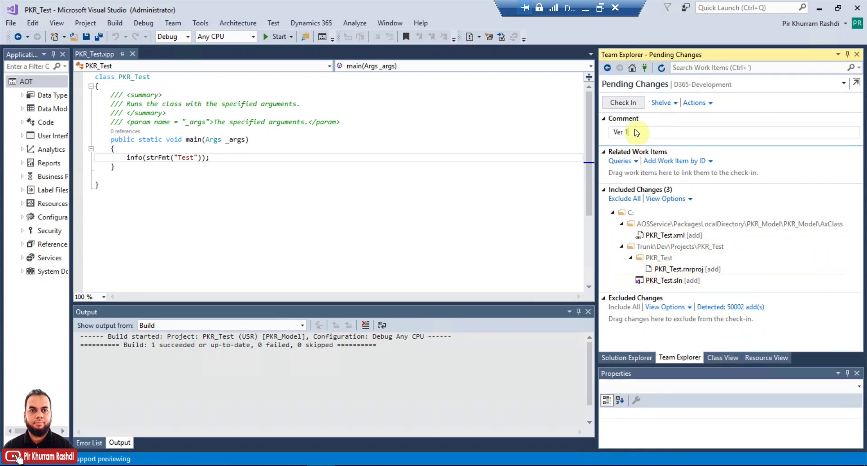
pyautogui.click(623, 102)
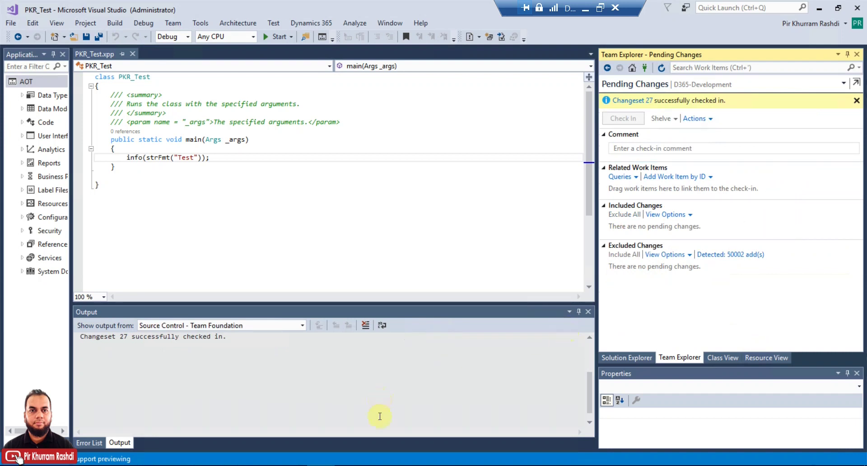
pyautogui.click(293, 465)
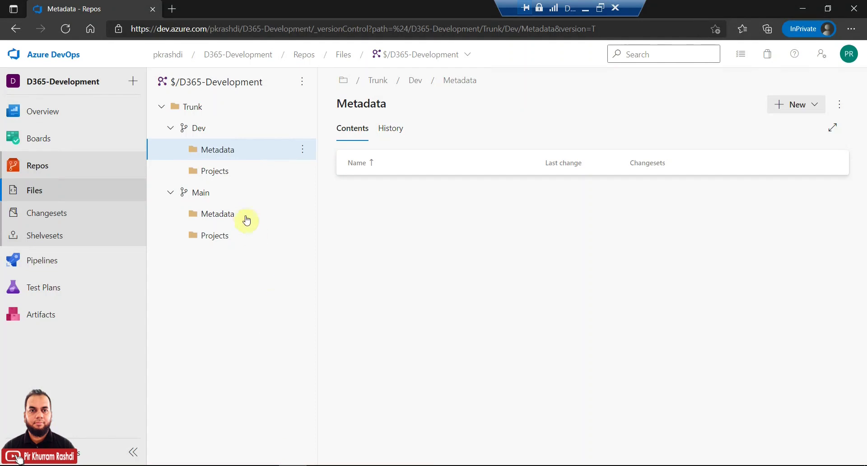
# Step: Refresh Trunk/Dev in Azure DevOps and view PKR_Test.rnrproj under Projects/PKR_Test/PKR_Test
pyautogui.click(199, 130)
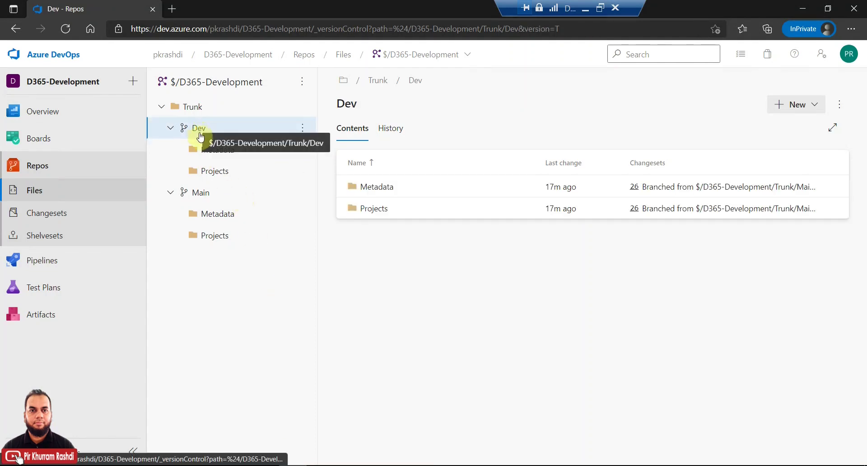
pyautogui.click(210, 149)
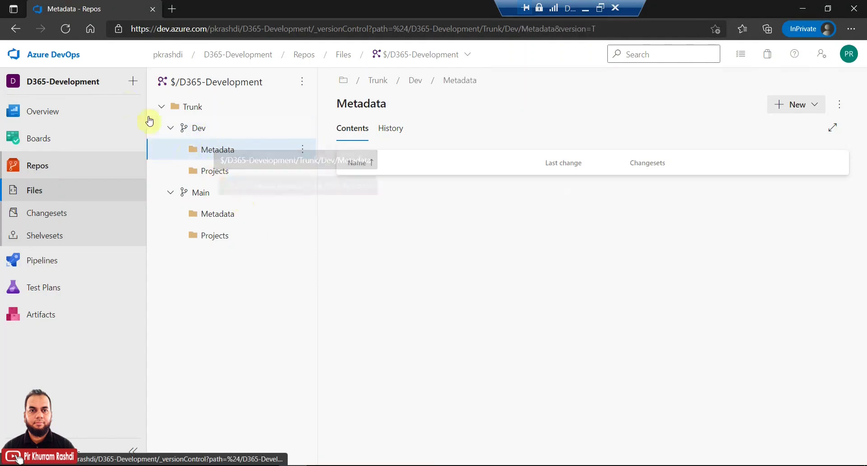
pyautogui.click(65, 28)
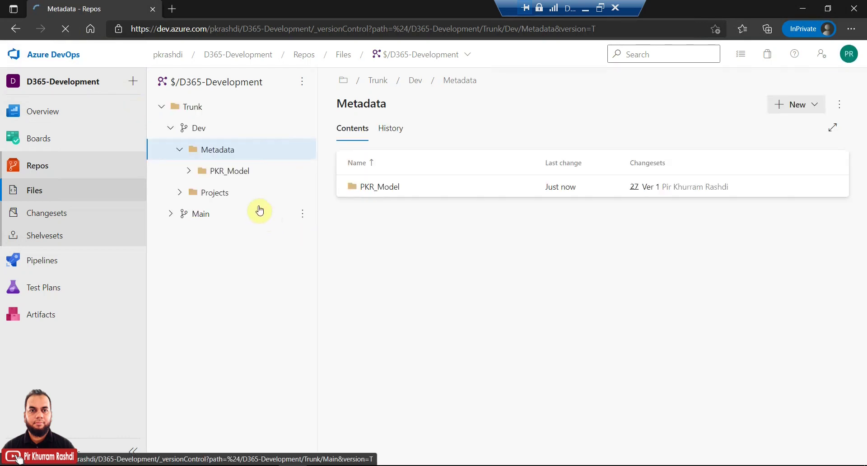
pyautogui.click(202, 176)
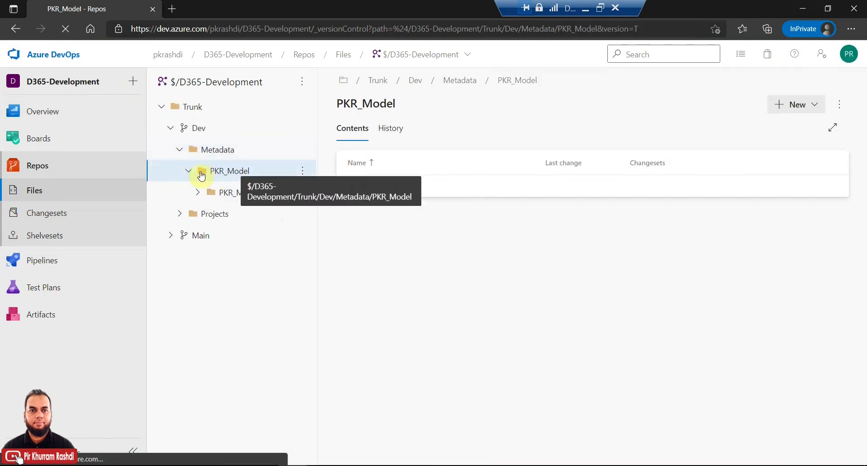
pyautogui.click(179, 214)
pyautogui.click(215, 238)
pyautogui.click(188, 235)
pyautogui.click(201, 256)
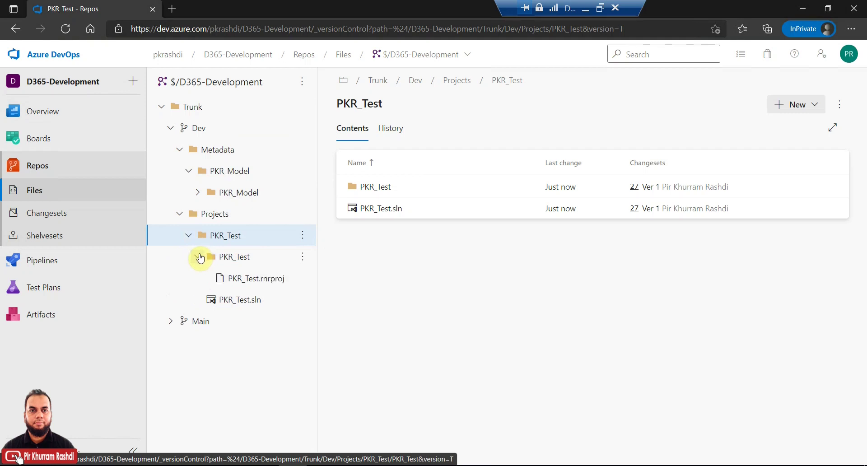
pyautogui.click(246, 278)
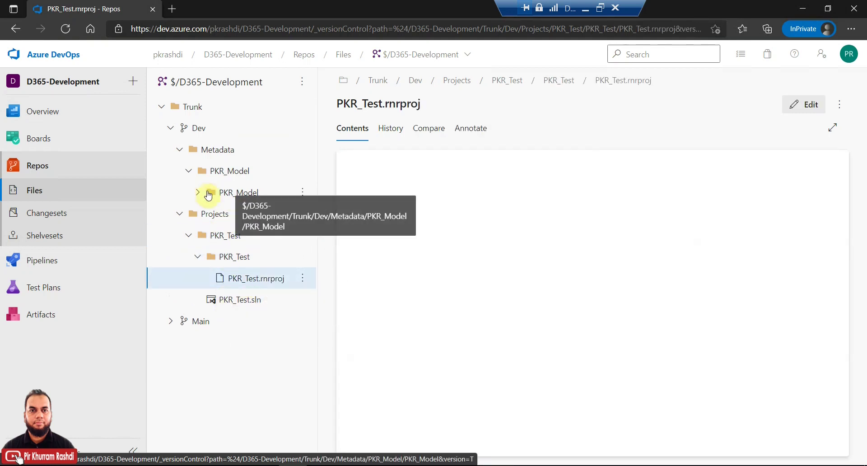
# Step: View the checked-in PKR_Test.xml source under PKR_Model/AxClass
pyautogui.click(197, 192)
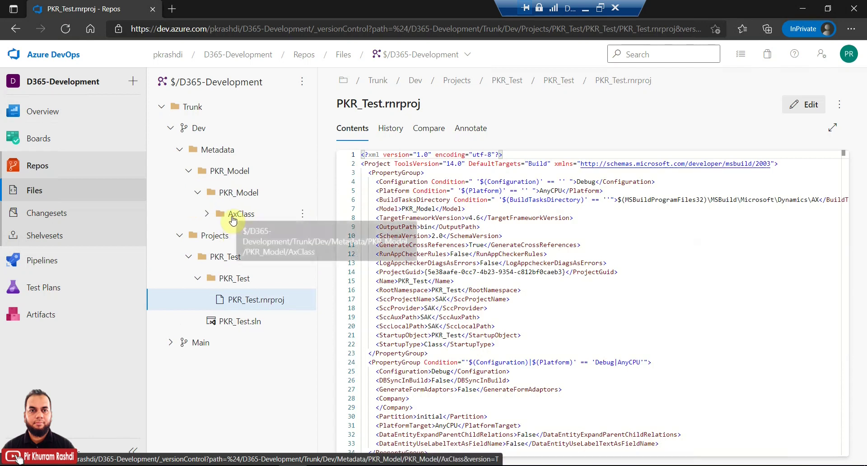
pyautogui.click(233, 219)
pyautogui.click(208, 215)
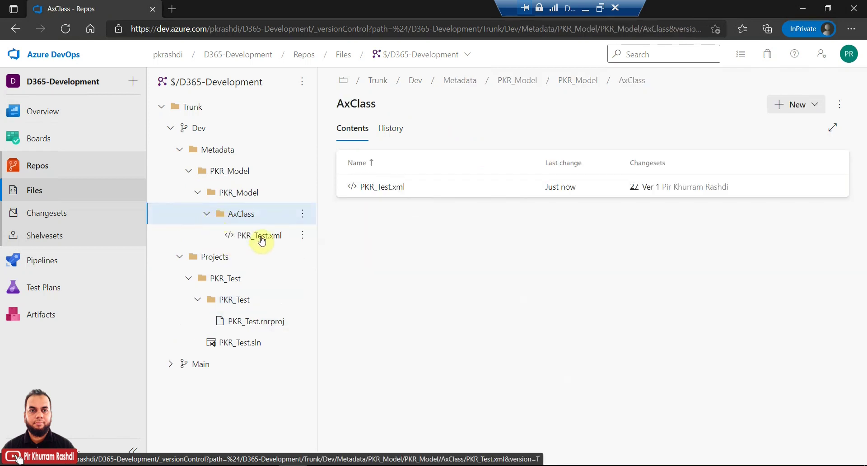
pyautogui.click(261, 236)
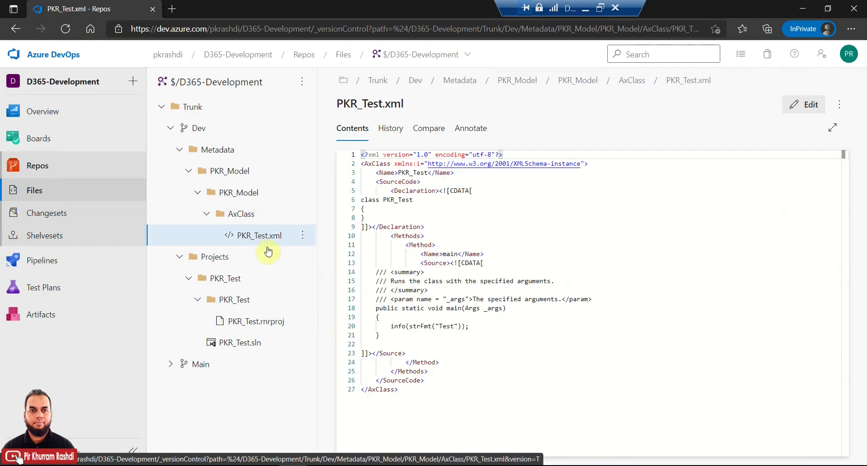
# Step: Collapse the Dev folders and briefly look into the Main branch's Metadata folder
pyautogui.click(189, 170)
pyautogui.click(180, 152)
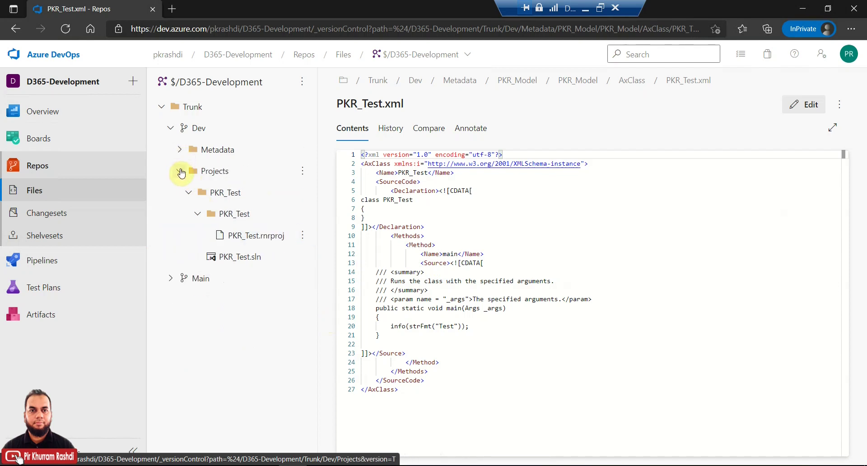
pyautogui.click(181, 172)
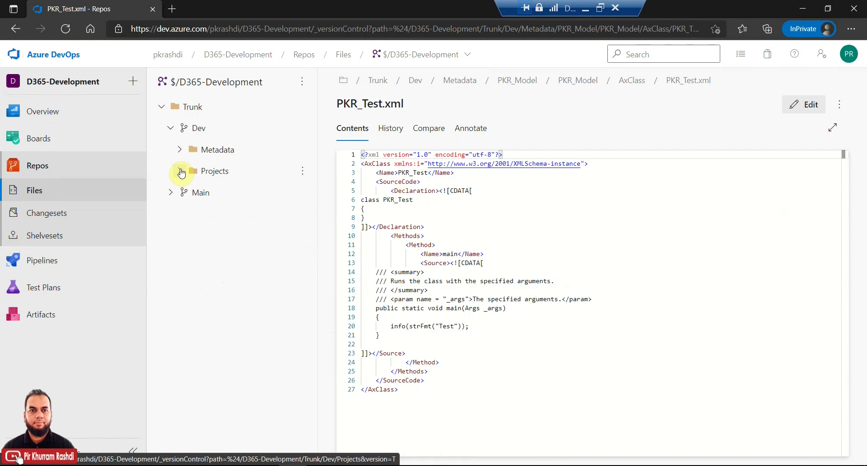
pyautogui.click(172, 194)
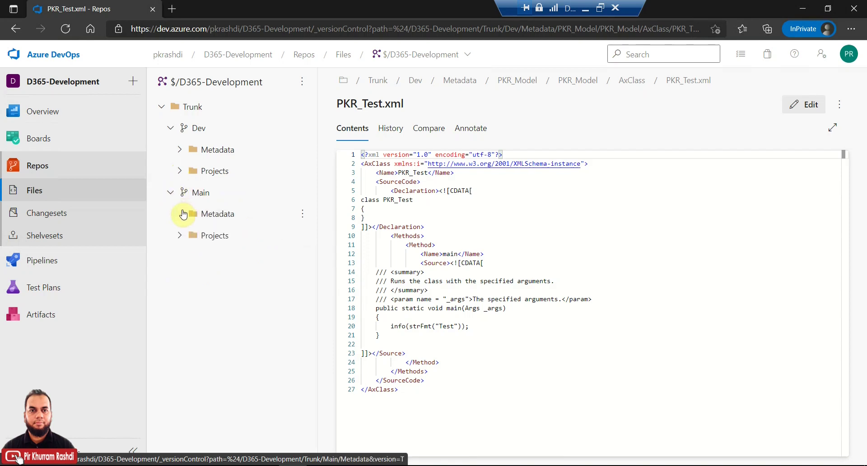
pyautogui.click(183, 214)
pyautogui.click(170, 193)
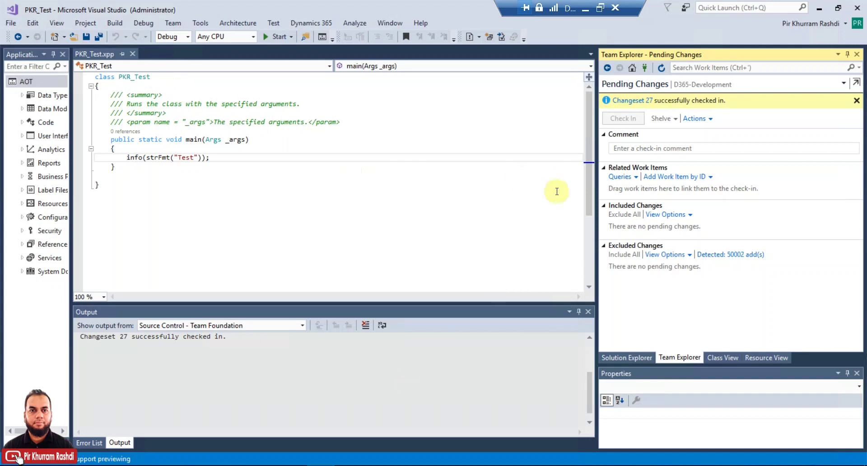
# Step: Change the info message from 'Test' to 'Test Ver 2' and close the PKR_Test class editor
pyautogui.click(194, 158)
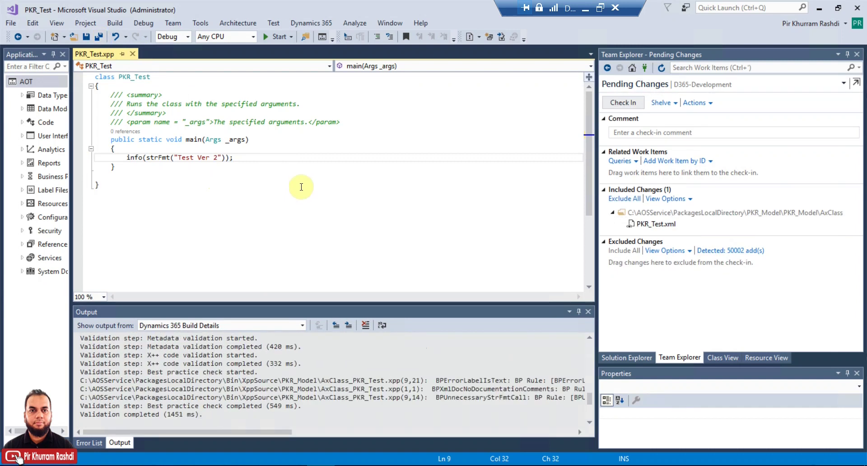
pyautogui.click(133, 55)
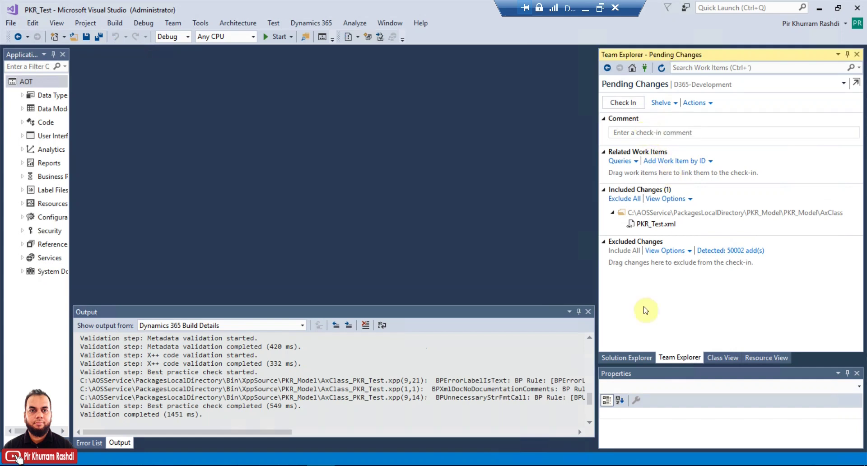
# Step: Check in the PKR_Test class change as changeset 28 with comment 'Ver 2'
pyautogui.click(633, 356)
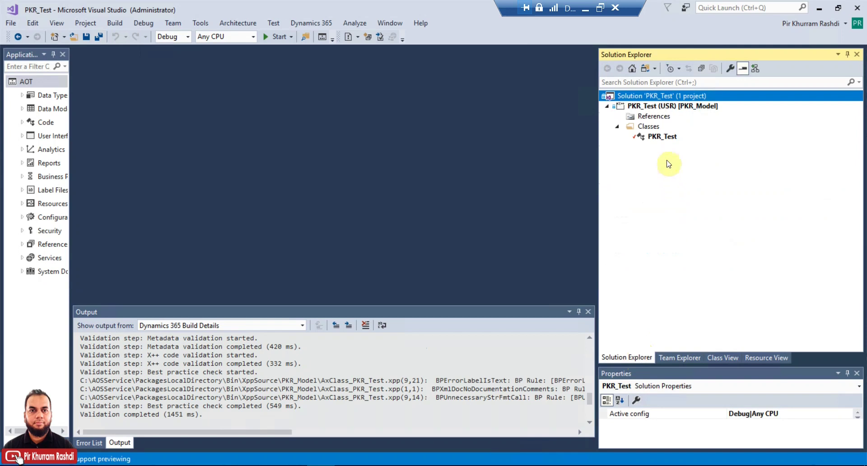
pyautogui.moveTo(637, 144)
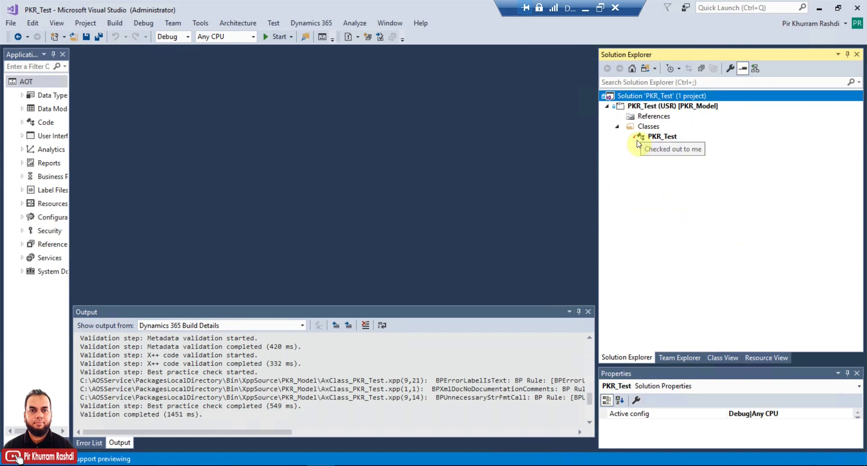
pyautogui.rightClick(659, 138)
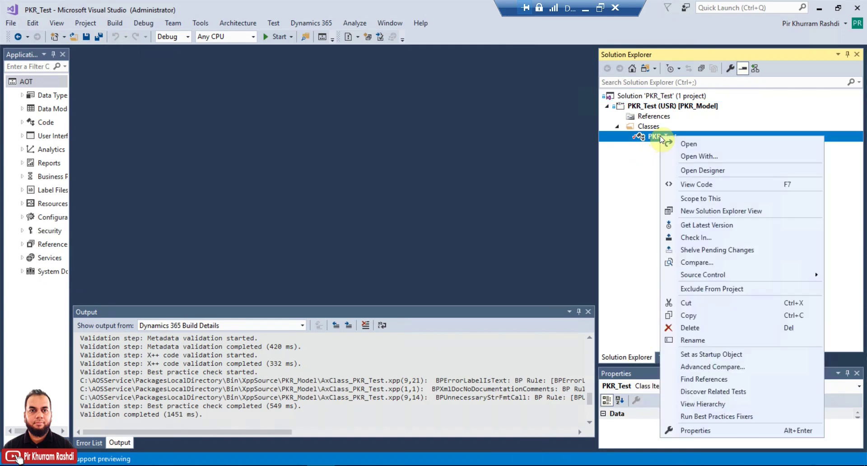
pyautogui.click(693, 238)
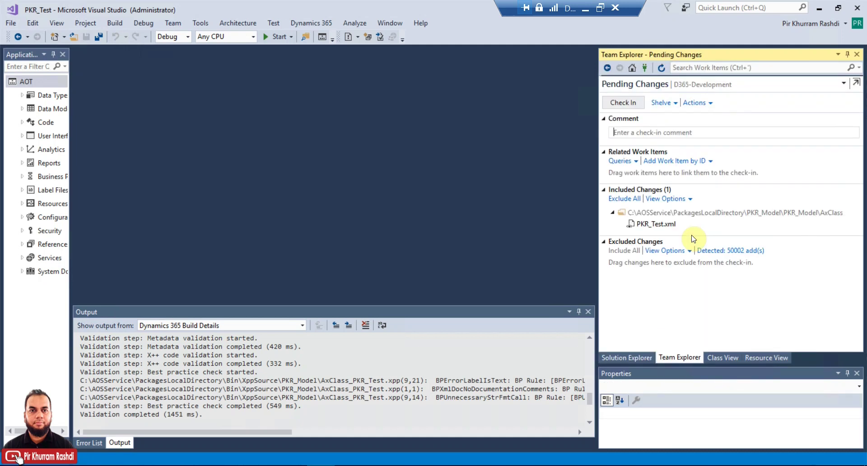
pyautogui.click(664, 135)
pyautogui.write('Ver 2')
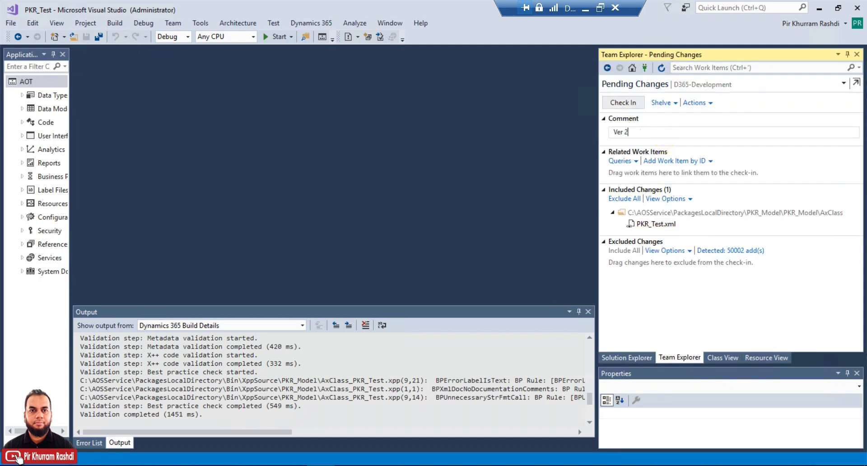
pyautogui.click(623, 103)
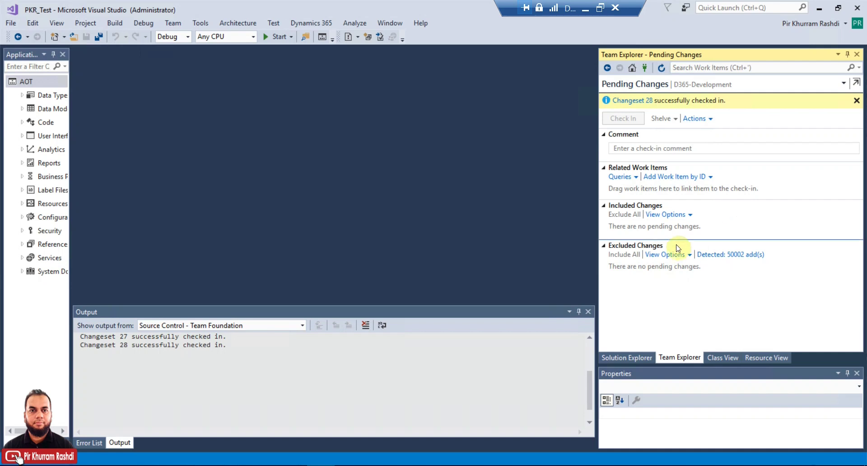
pyautogui.click(626, 357)
# Step: Open the PKR_Test class code, then view PKR_Test.xml history listing changesets 28 and 27
pyautogui.click(645, 137)
pyautogui.doubleClick(645, 138)
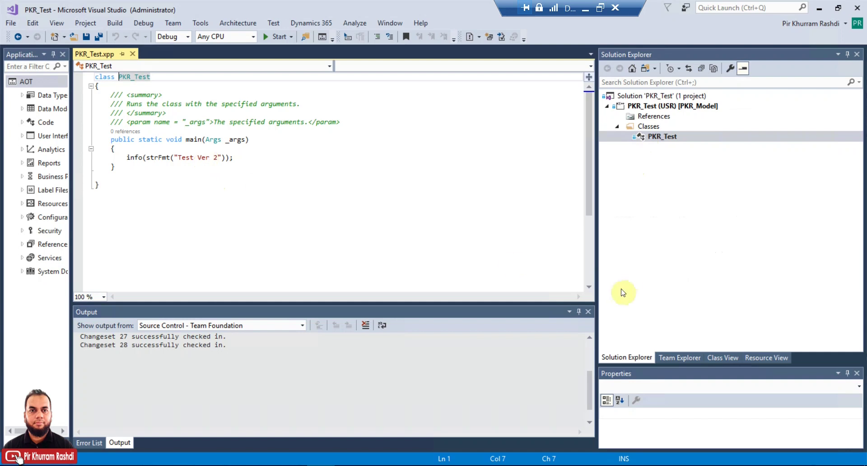
pyautogui.click(694, 358)
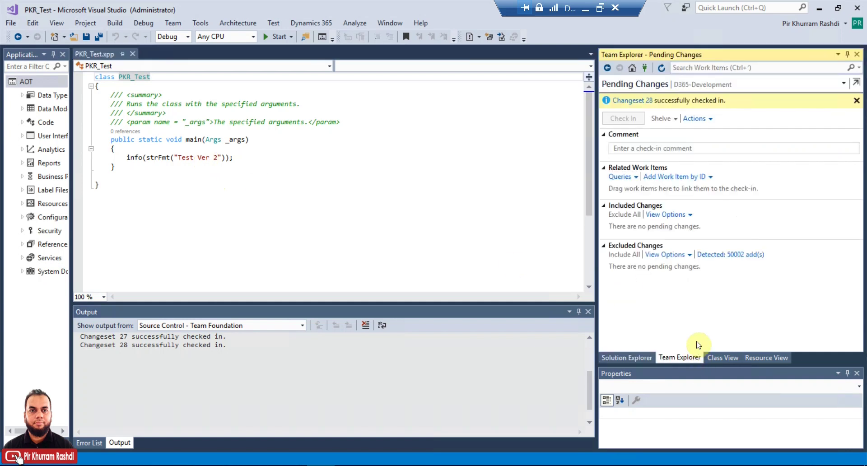
pyautogui.click(643, 356)
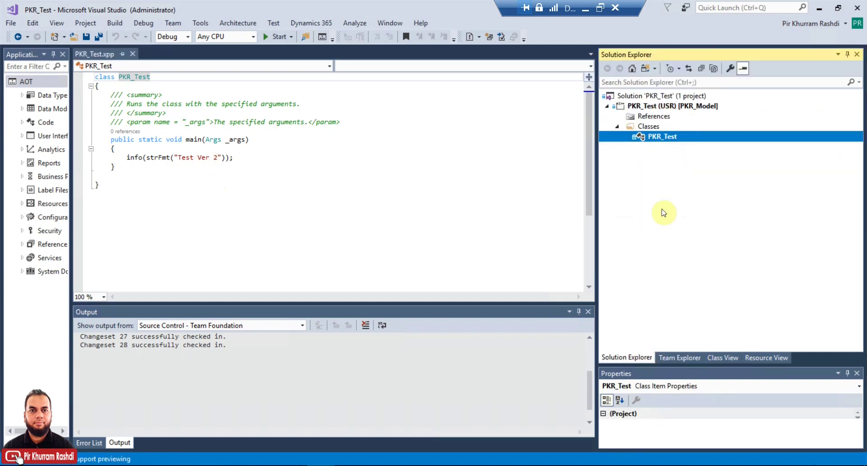
pyautogui.rightClick(675, 141)
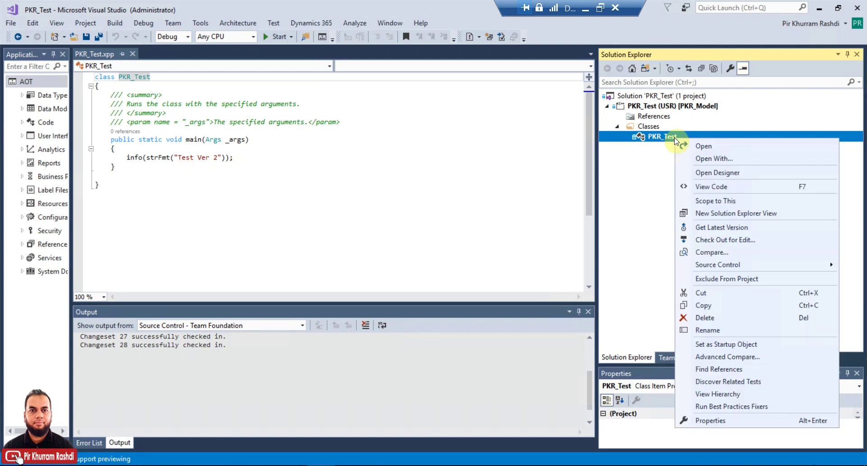
pyautogui.moveTo(740, 265)
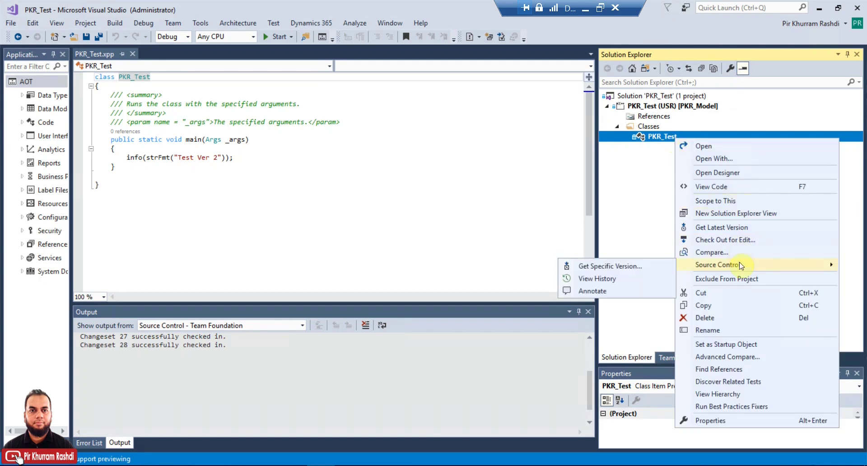
pyautogui.click(618, 282)
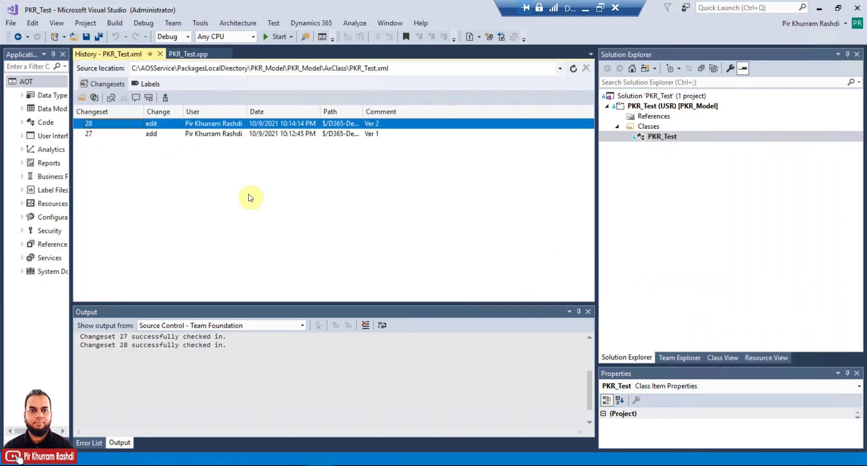
pyautogui.click(194, 135)
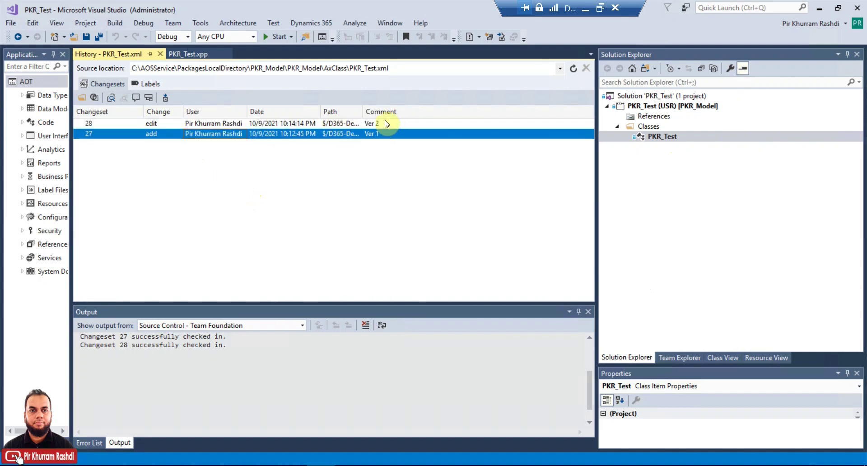
pyautogui.moveTo(365, 108); pyautogui.dragTo(504, 111)
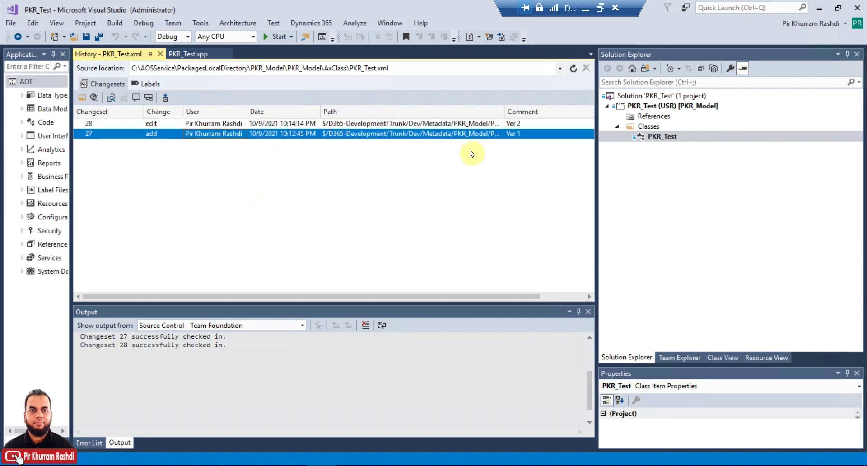
pyautogui.moveTo(596, 158); pyautogui.dragTo(682, 158)
pyautogui.moveTo(553, 111); pyautogui.dragTo(595, 111)
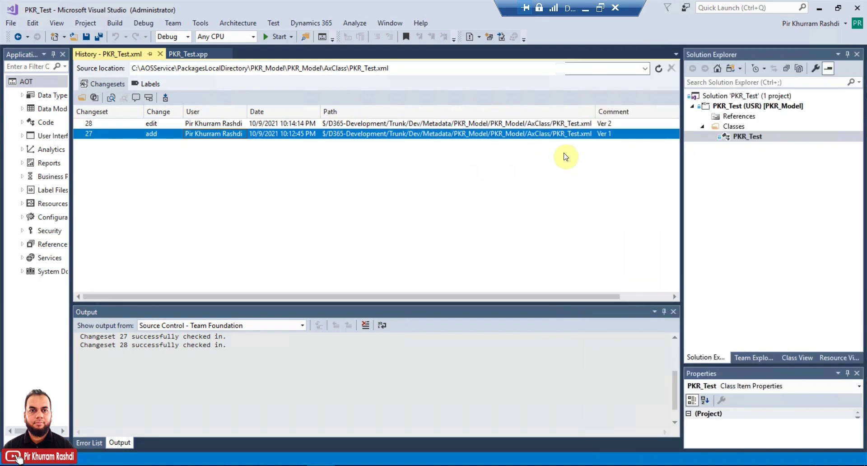
pyautogui.hscroll(2, 616, 128)
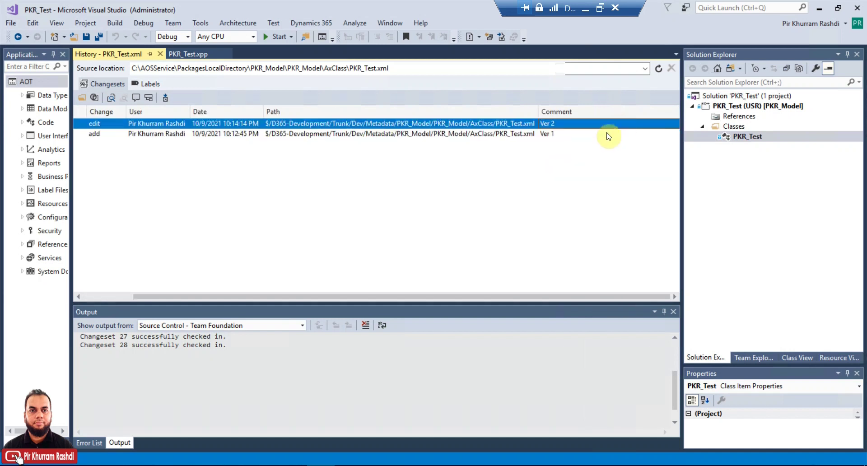
pyautogui.click(556, 126)
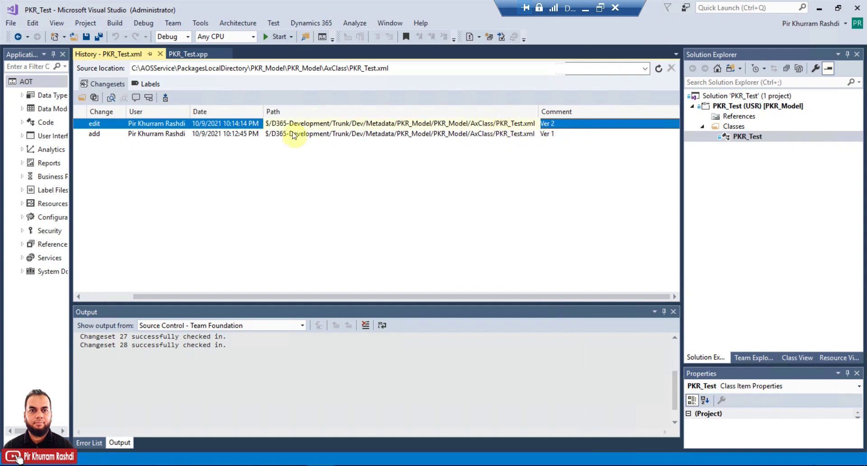
pyautogui.click(257, 137)
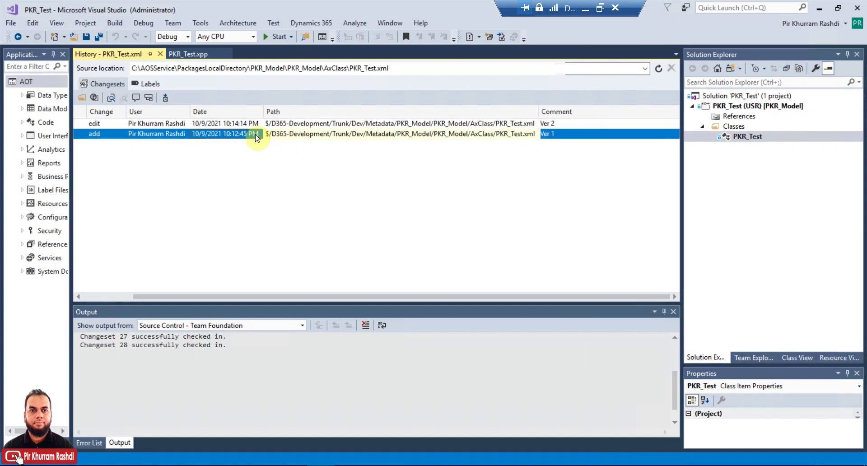
# Step: Get the Ver 1 changeset of PKR_Test, confirm its info message reads 'Test', and close the code tab
pyautogui.rightClick(256, 137)
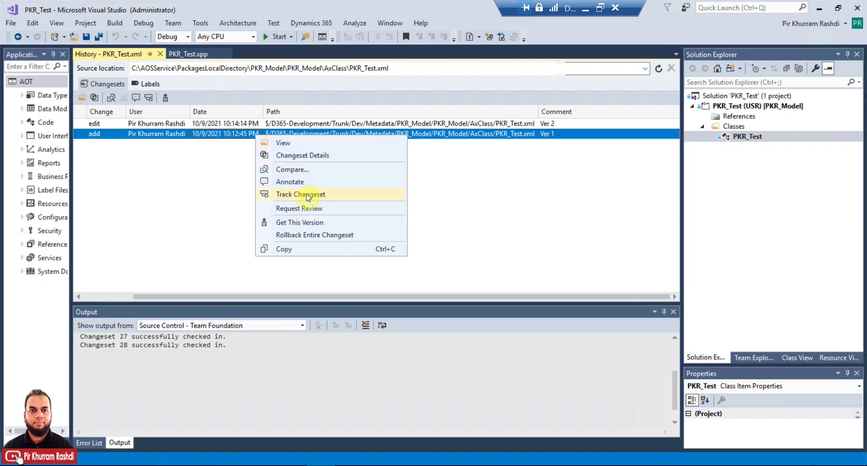
pyautogui.click(302, 223)
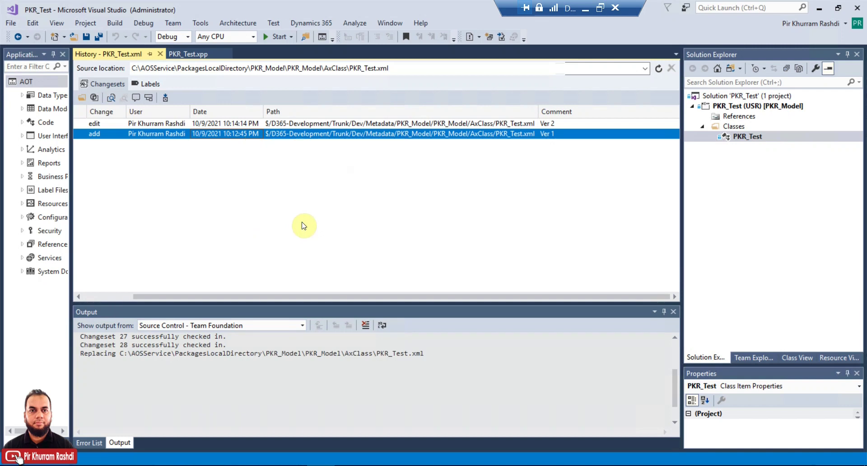
pyautogui.click(188, 54)
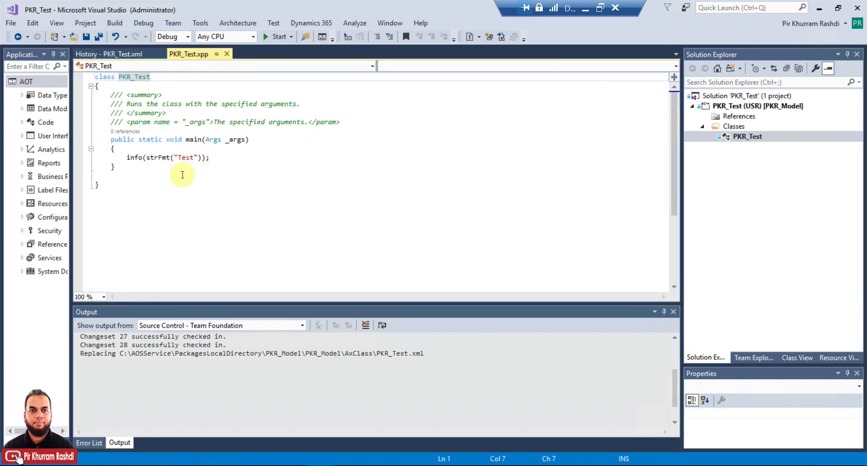
pyautogui.click(193, 158)
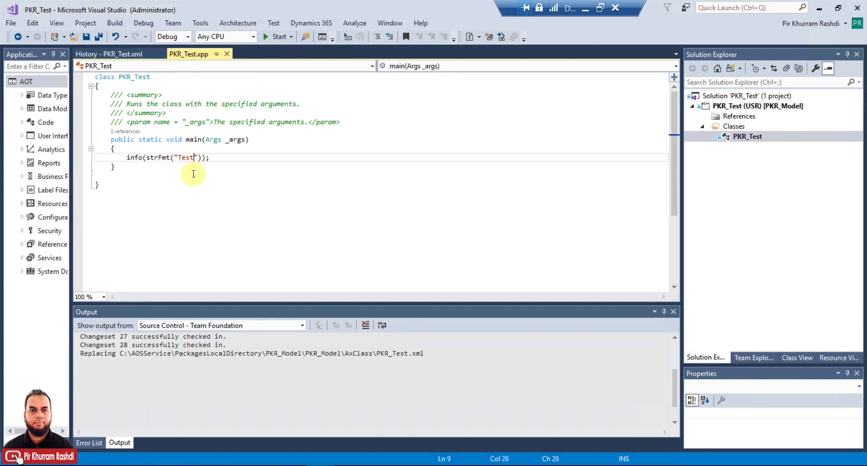
pyautogui.click(226, 54)
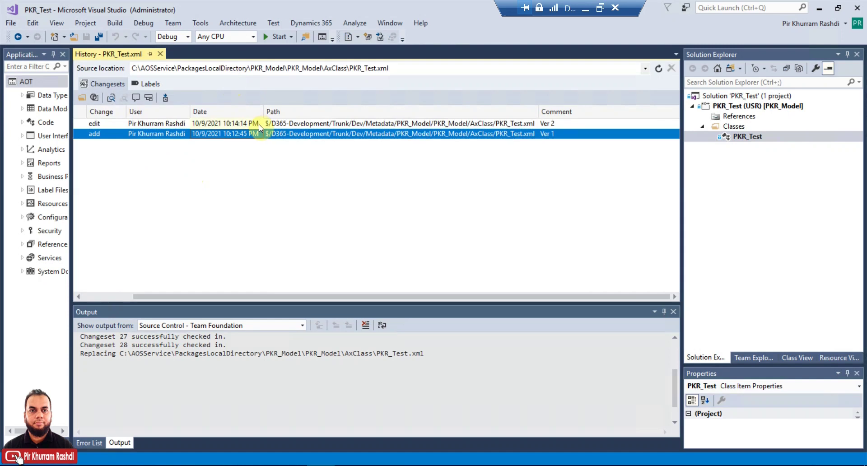
# Step: Get the Ver 2 edit changeset and reopen PKR_Test, now printing 'Test Ver 2'
pyautogui.click(271, 123)
pyautogui.rightClick(290, 125)
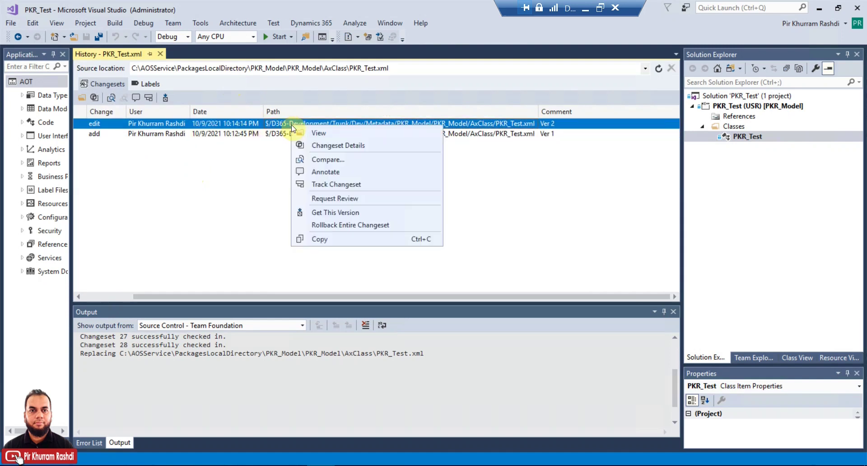
pyautogui.click(362, 214)
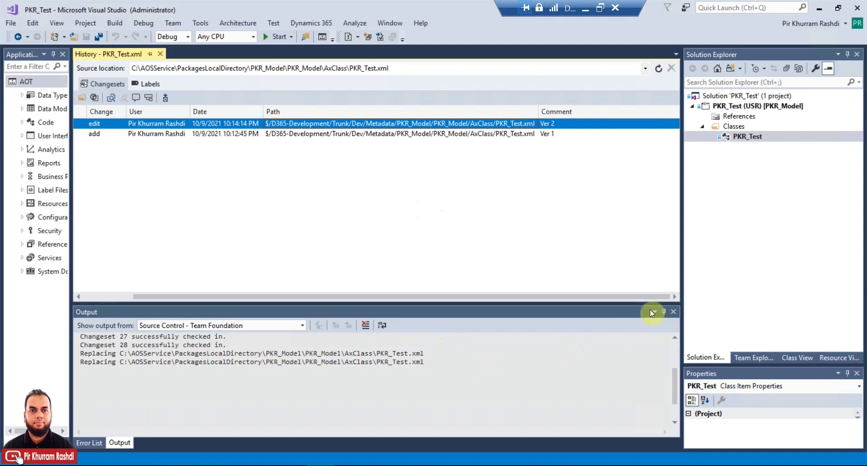
pyautogui.doubleClick(728, 140)
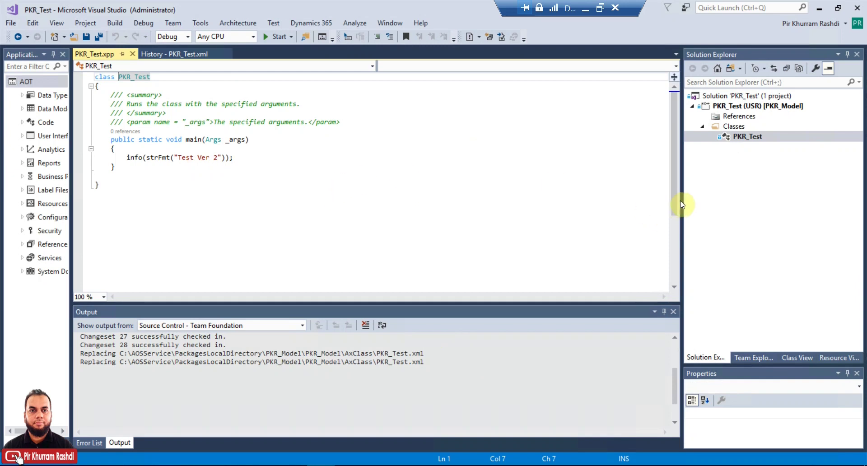
# Step: Widen the side panel and show Team Explorer's empty Pending Changes with changeset 28 checked in
pyautogui.moveTo(682, 198); pyautogui.dragTo(625, 194)
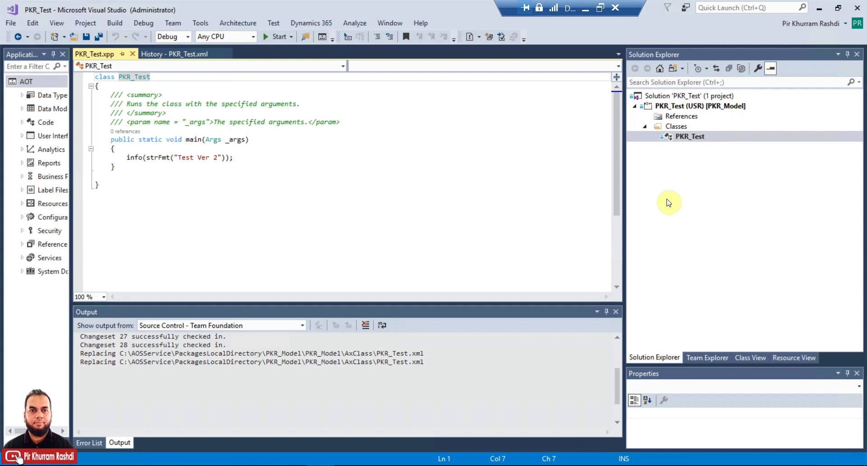
pyautogui.click(709, 357)
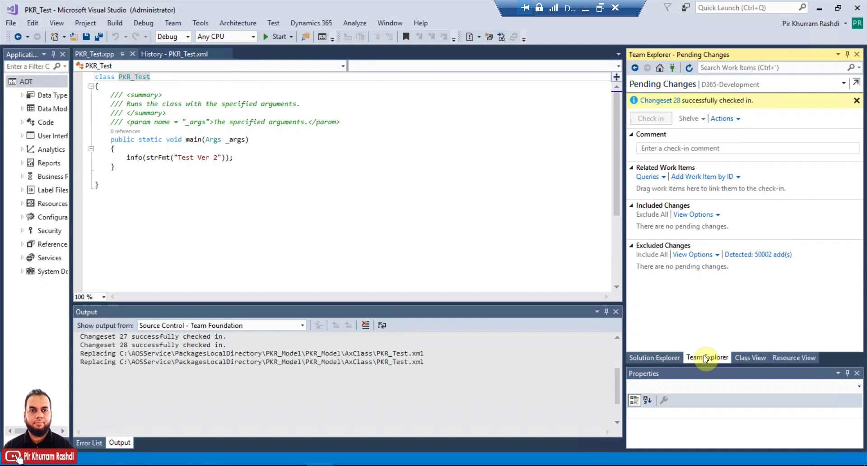
# Step: Open Source Control Explorer from the Team Explorer home page and resize the surrounding panes
pyautogui.click(661, 356)
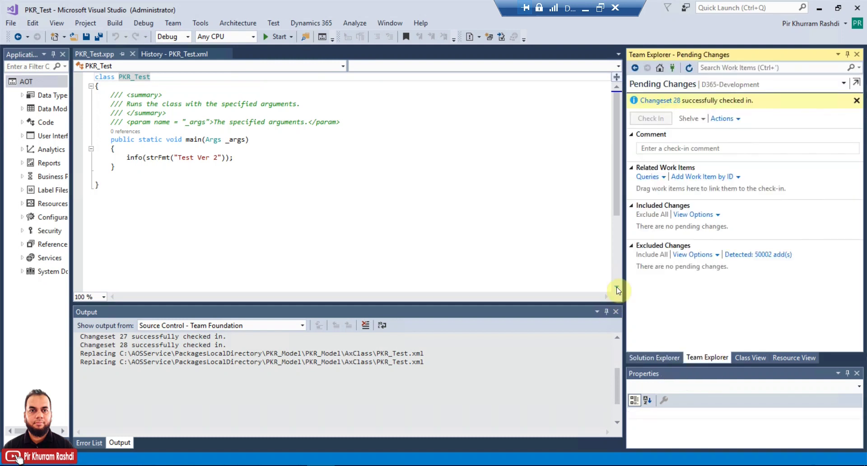
pyautogui.moveTo(625, 277); pyautogui.dragTo(552, 277)
pyautogui.click(588, 67)
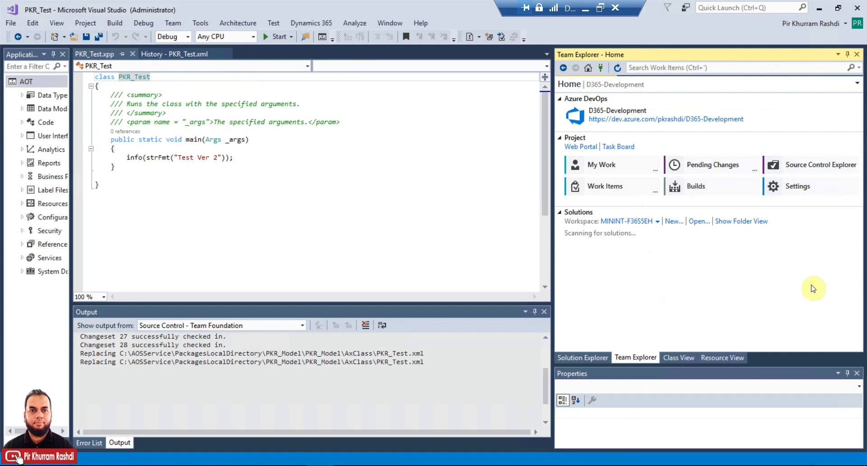
pyautogui.click(821, 165)
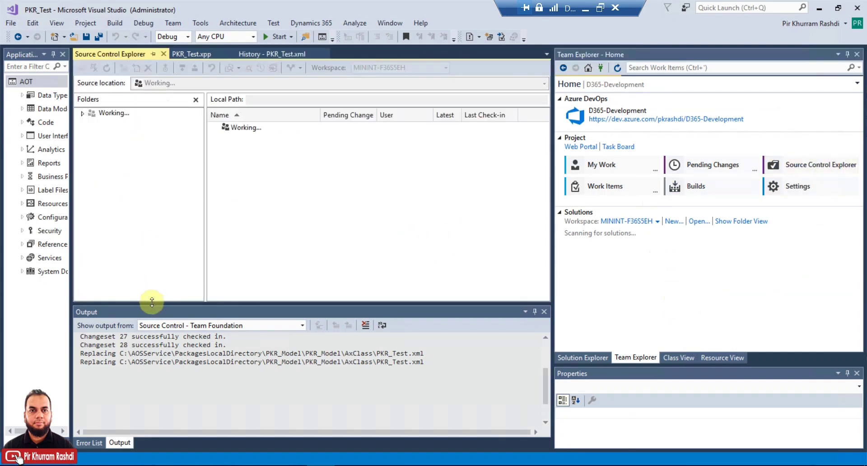
pyautogui.moveTo(151, 302); pyautogui.dragTo(151, 371)
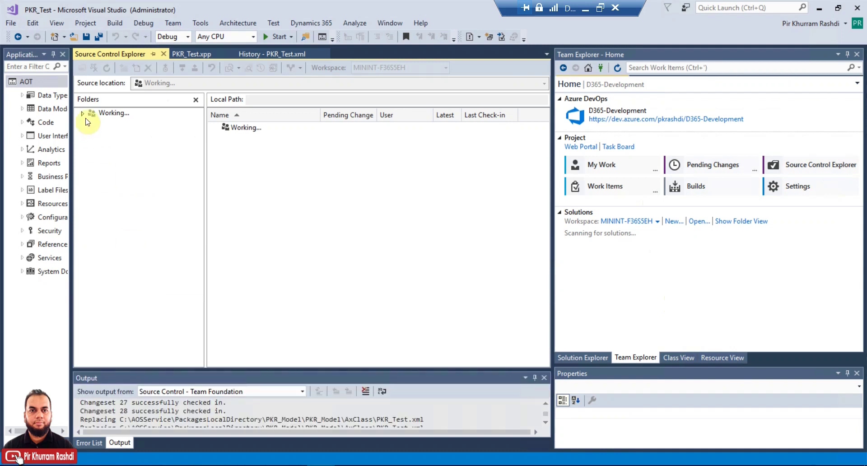
pyautogui.moveTo(552, 183); pyautogui.dragTo(569, 174)
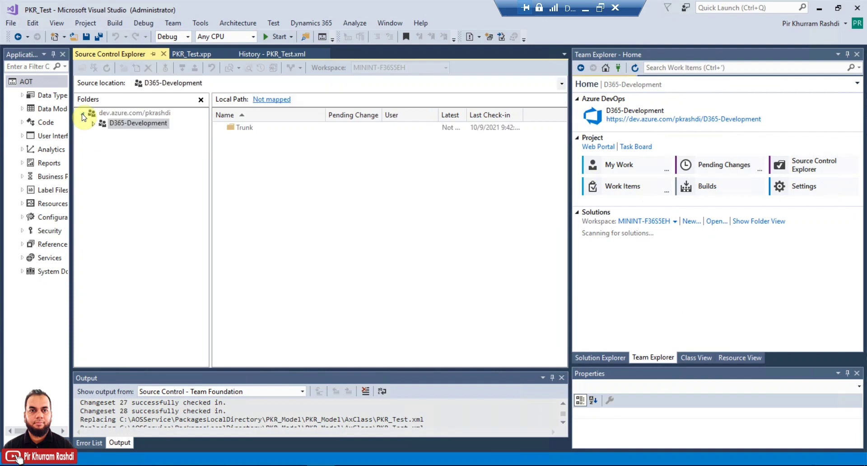
# Step: Expand D365-Development, Trunk and Dev, and select Metadata to show PKR_Model
pyautogui.click(93, 123)
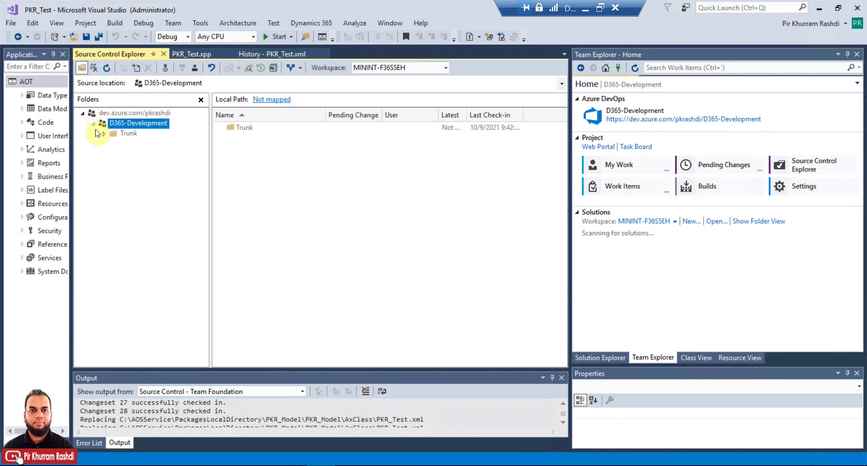
pyautogui.click(103, 134)
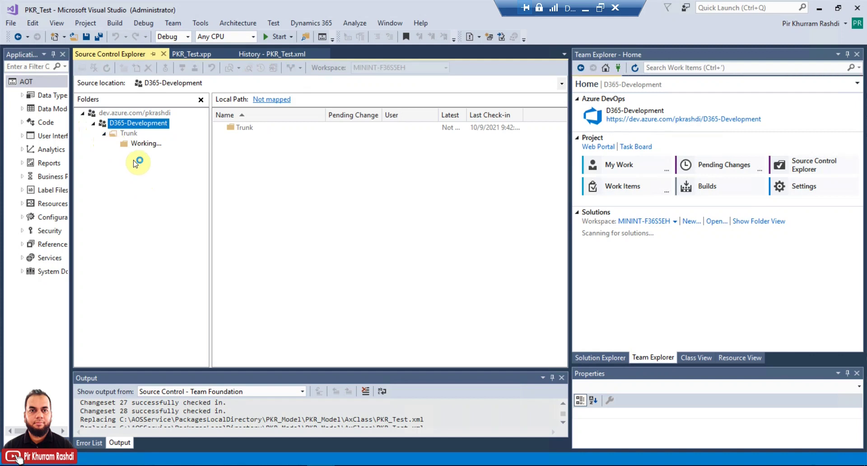
pyautogui.click(115, 144)
pyautogui.click(147, 155)
pyautogui.click(125, 154)
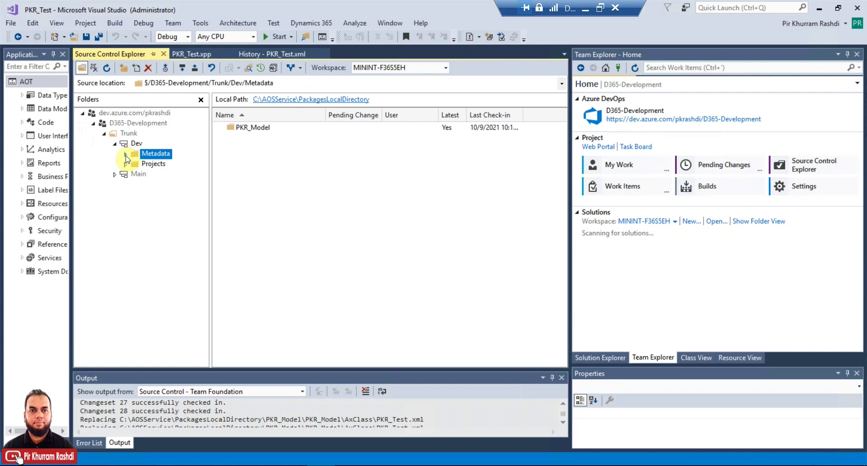
# Step: Expand PKR_Model, Projects and PKR_Test, showing PKR_Test.rnrproj in the inner PKR_Test folder
pyautogui.click(135, 164)
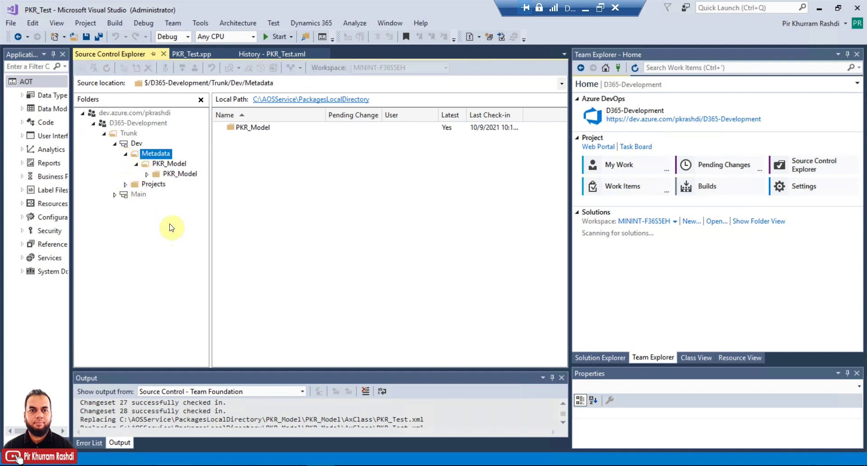
pyautogui.click(125, 184)
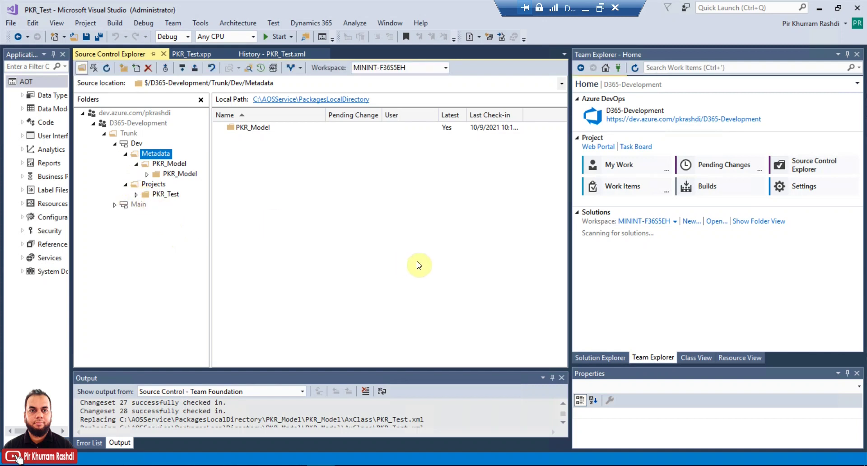
pyautogui.click(136, 194)
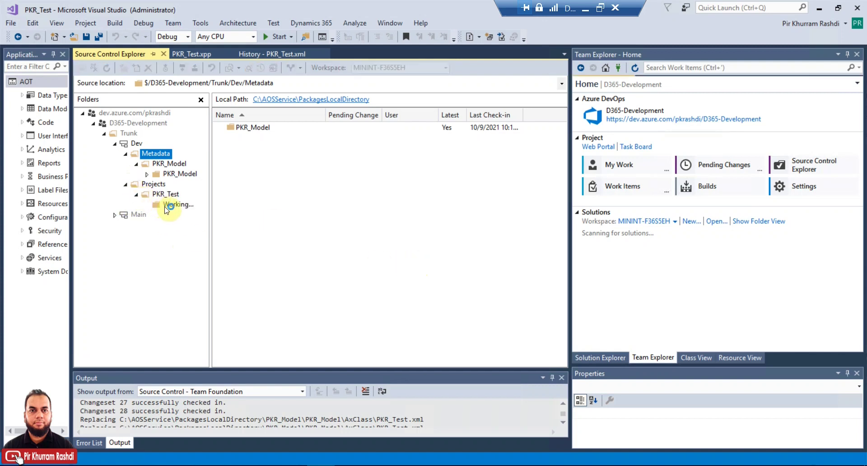
pyautogui.click(174, 205)
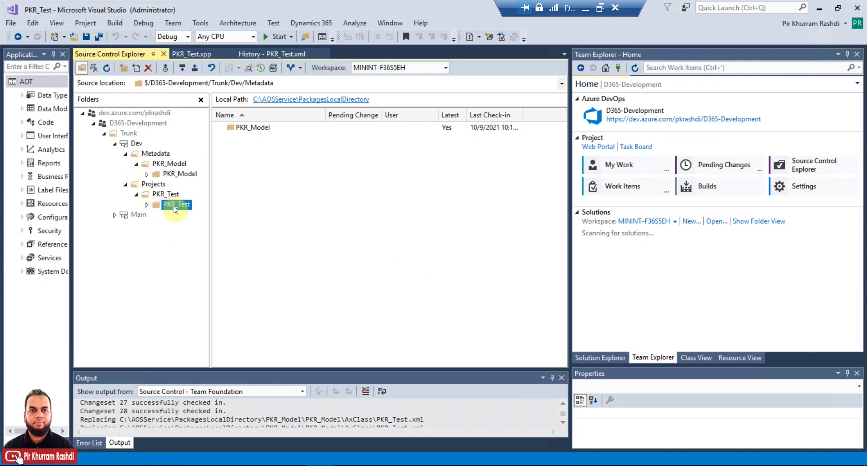